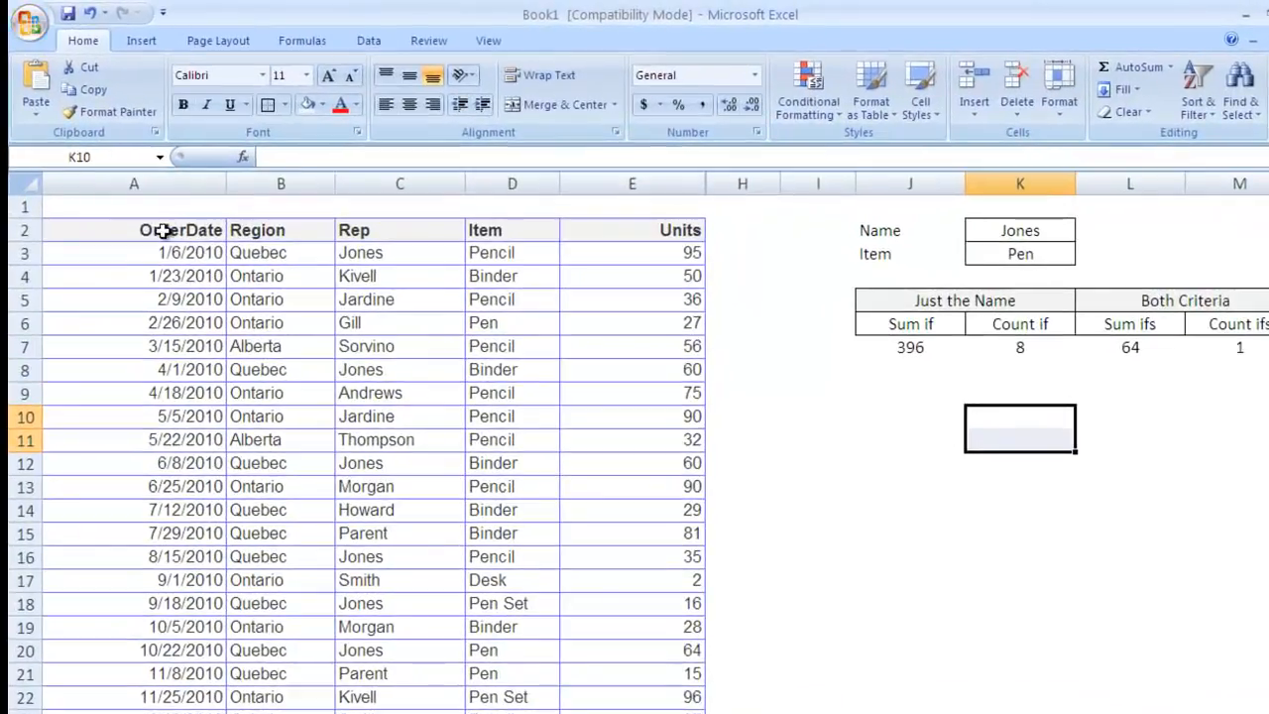
# Step: Replace Jones with Gill as the Name criterion in K2
pyautogui.click(161, 230)
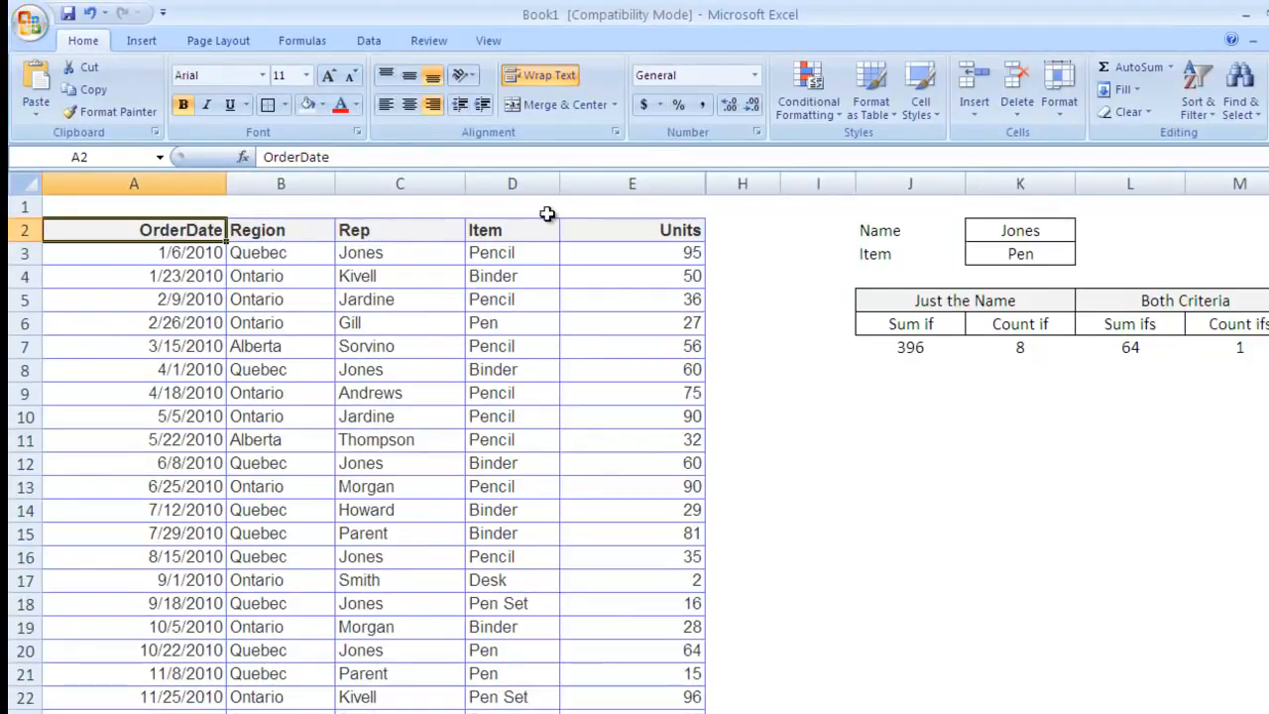
pyautogui.hscroll(1, 780, 341)
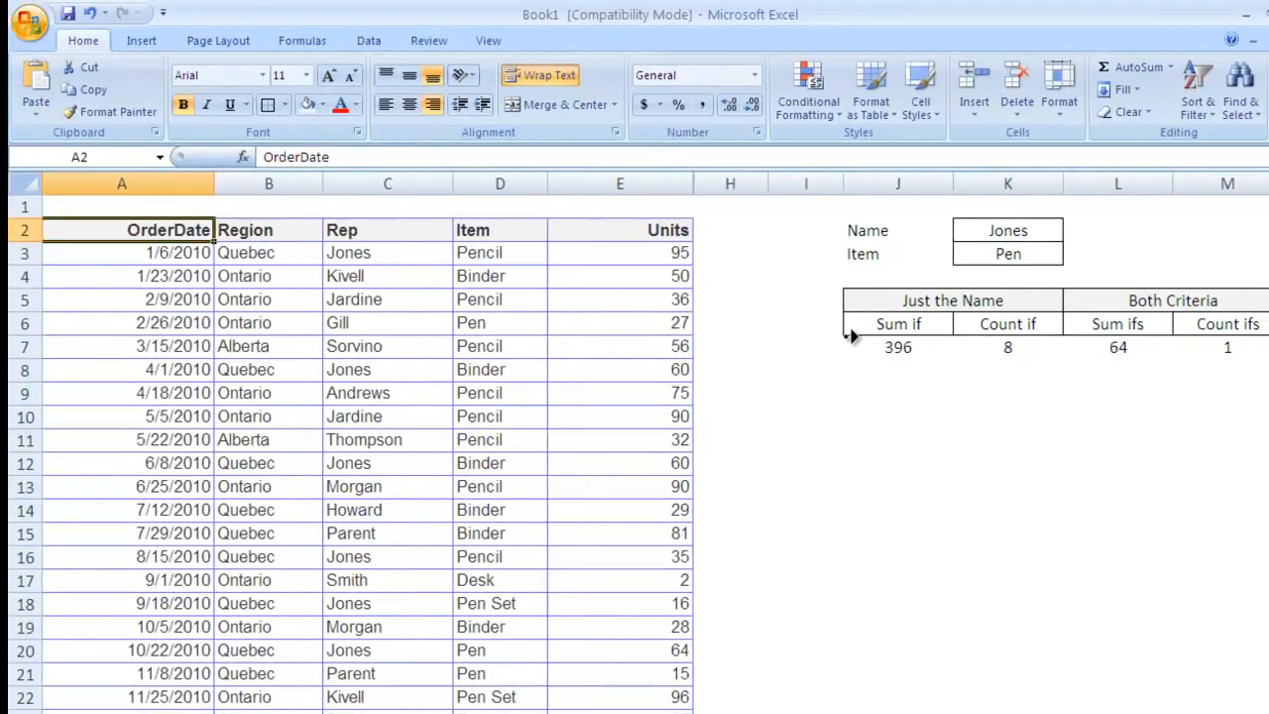
pyautogui.click(727, 362)
pyautogui.click(842, 230)
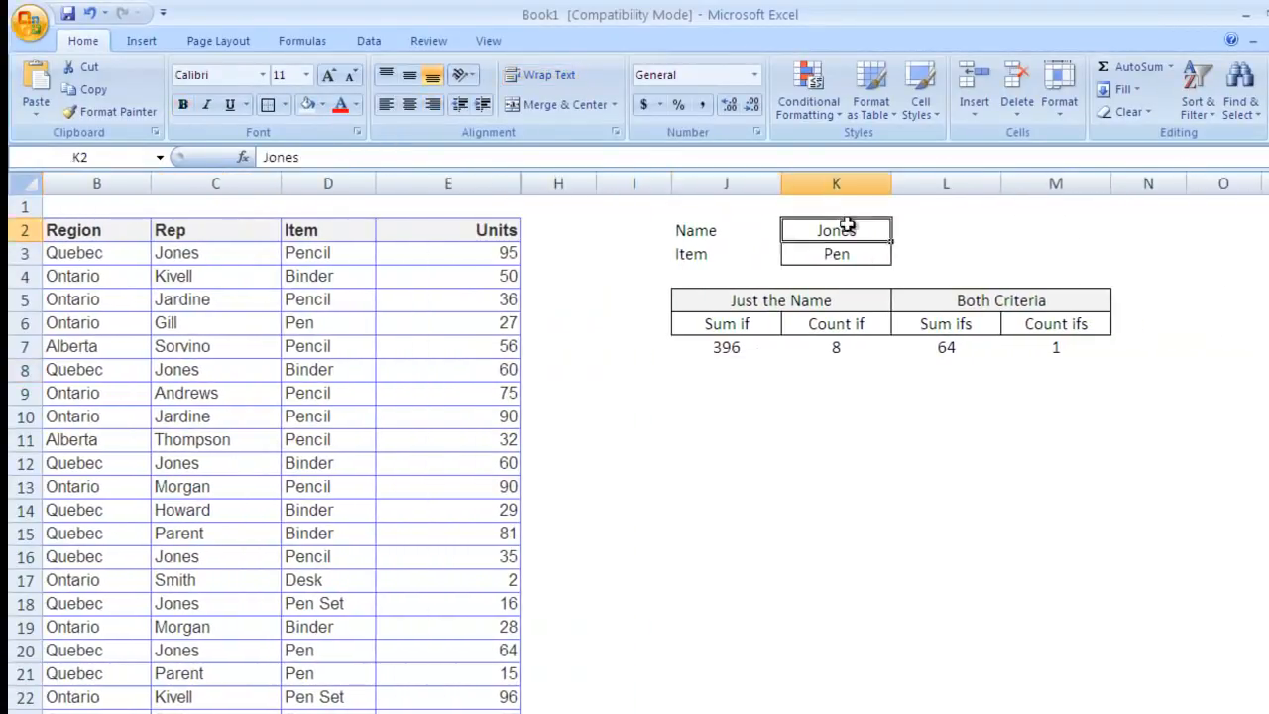
pyautogui.moveTo(846, 231)
pyautogui.mouseDown()
pyautogui.moveTo(839, 249)
pyautogui.moveTo(842, 232)
pyautogui.mouseUp()
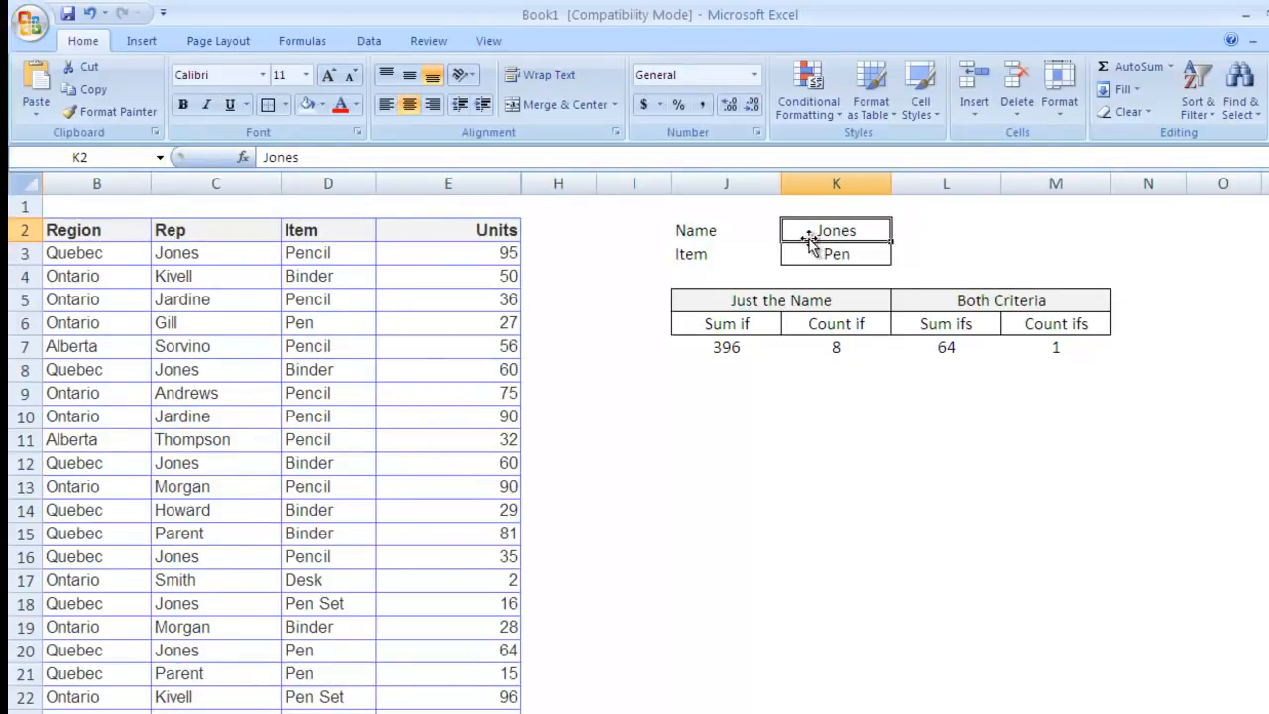
pyautogui.write('Gill')
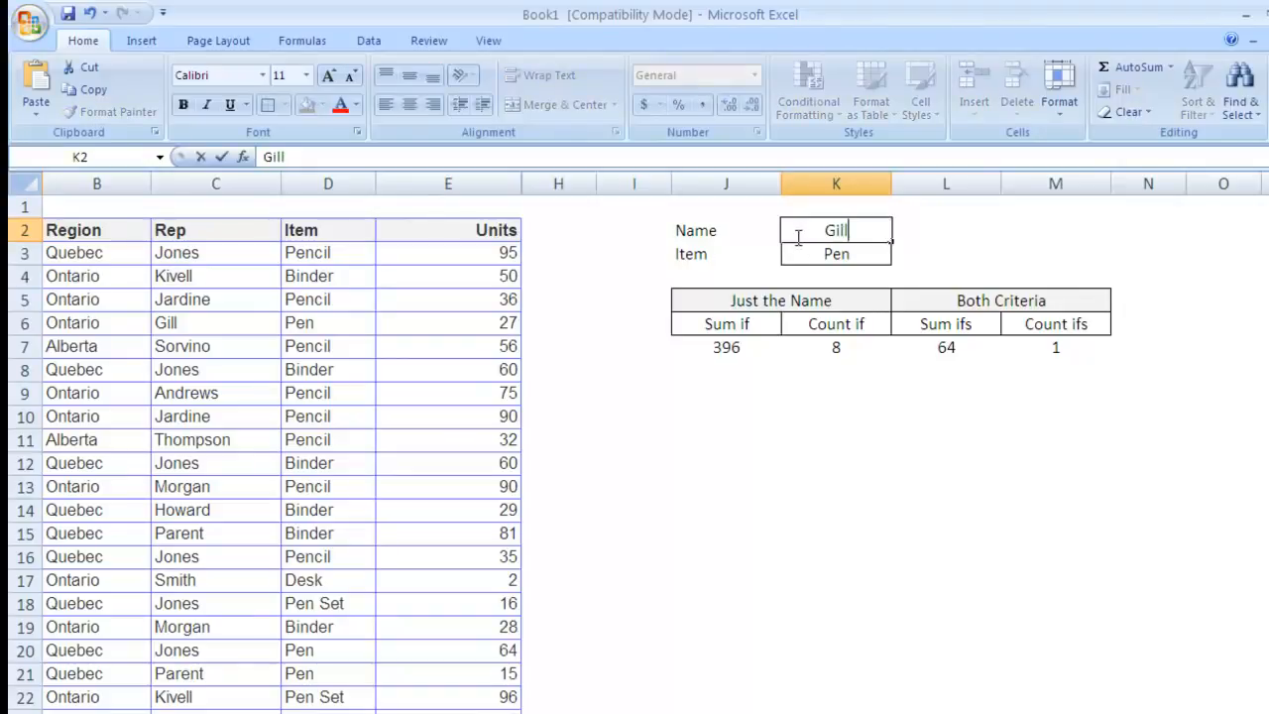
pyautogui.press('Return')
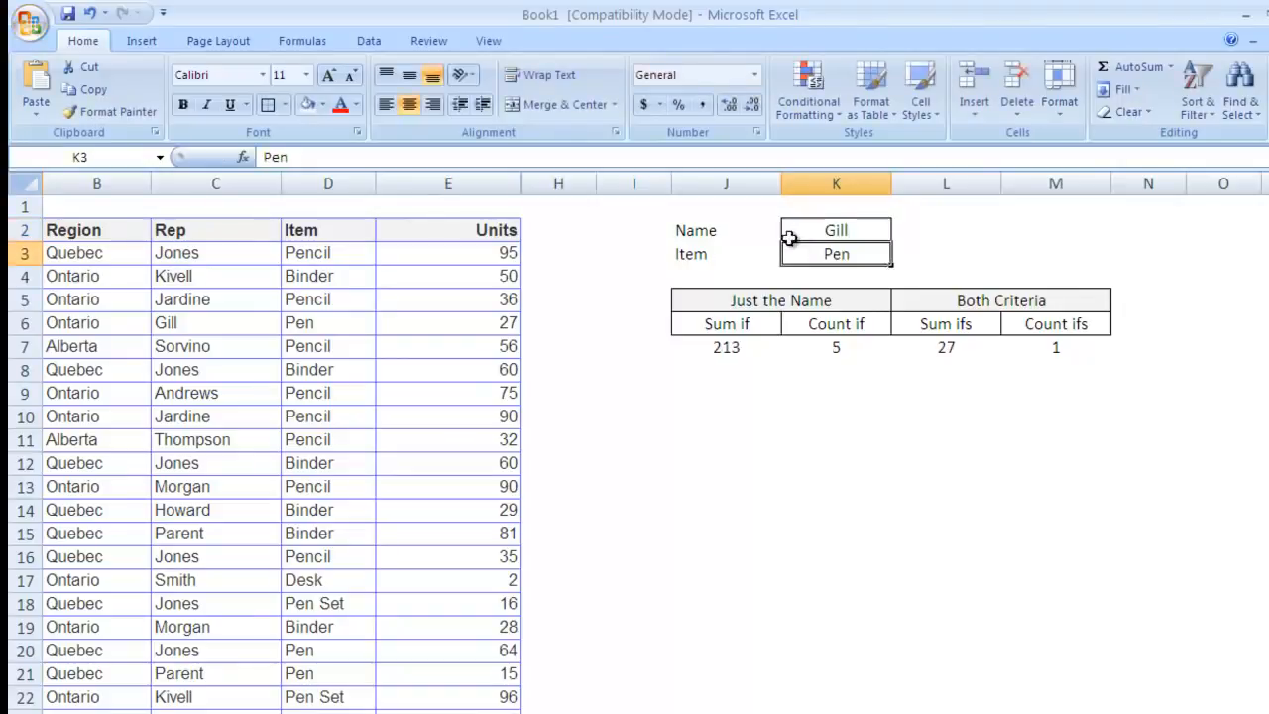
# Step: Enter Pencil as the Item criterion in K3 and select the four summary results
pyautogui.click(700, 254)
pyautogui.click(823, 254)
pyautogui.write('Pencil')
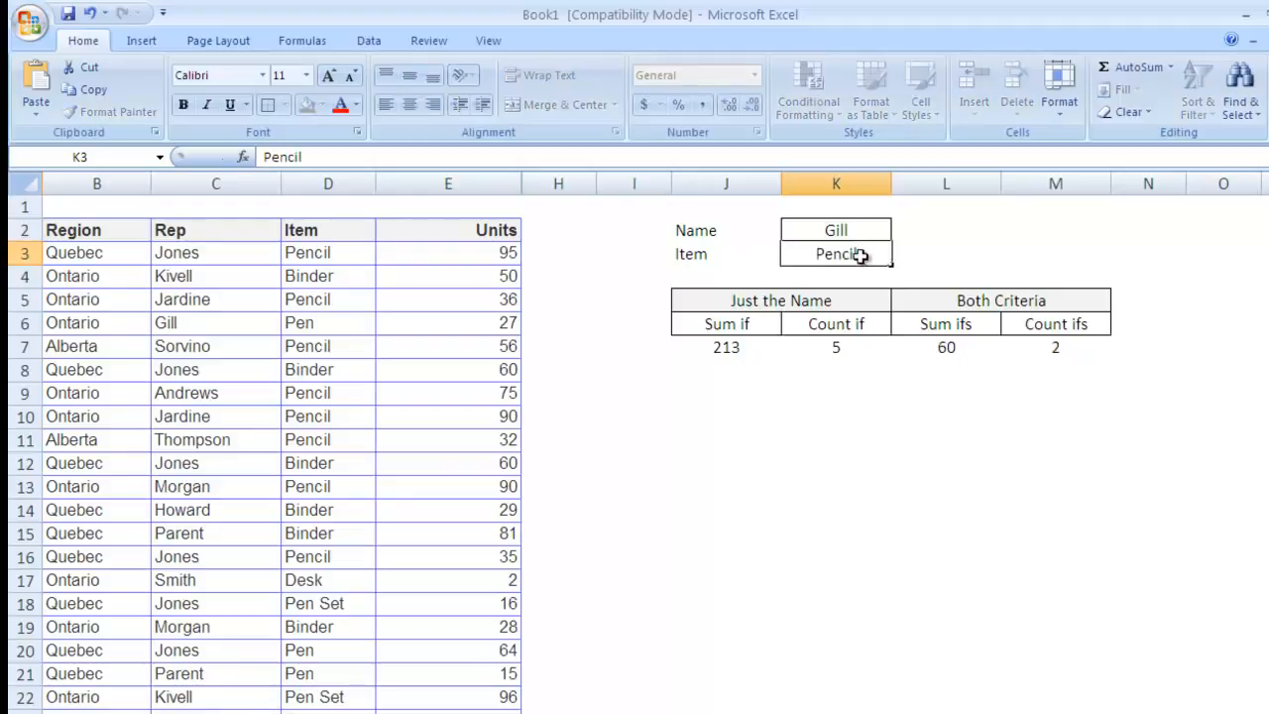
pyautogui.press('Return')
pyautogui.moveTo(936, 344); pyautogui.dragTo(1070, 337)
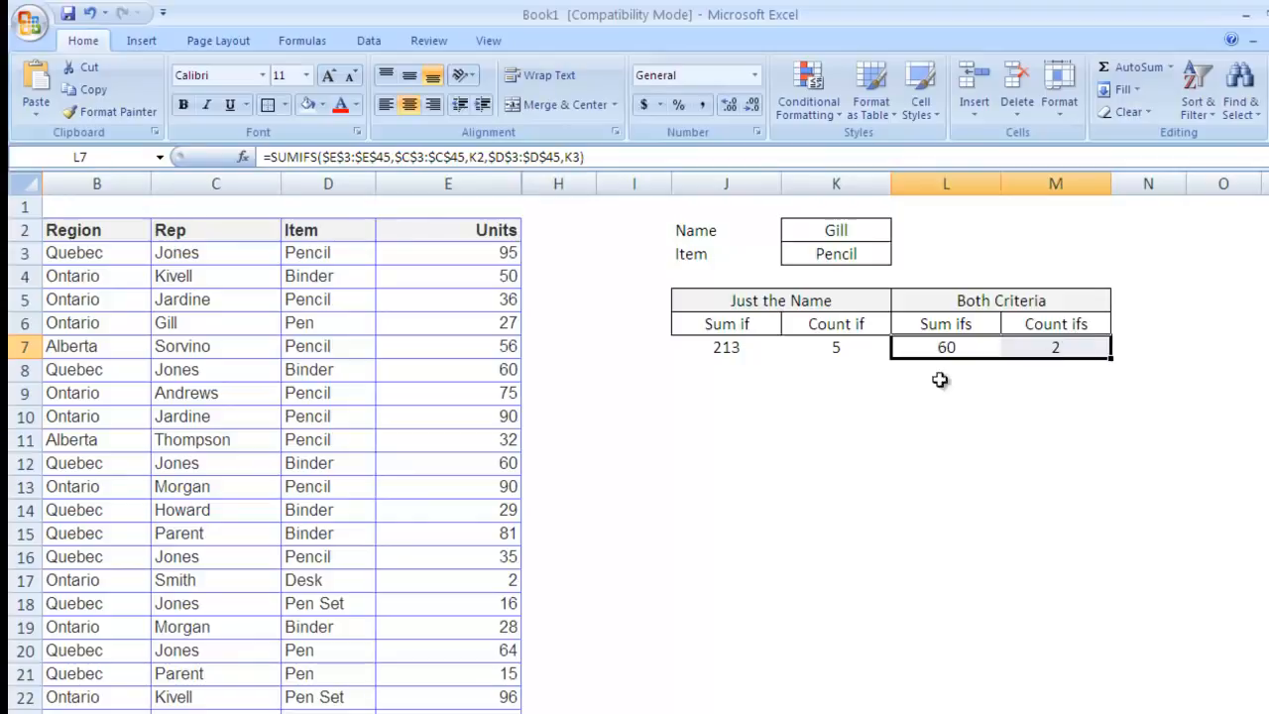
pyautogui.moveTo(741, 355); pyautogui.dragTo(813, 346)
# Step: Begin =SUMIF( in the Sum if cell J7 using the autocomplete suggestion
pyautogui.click(1029, 344)
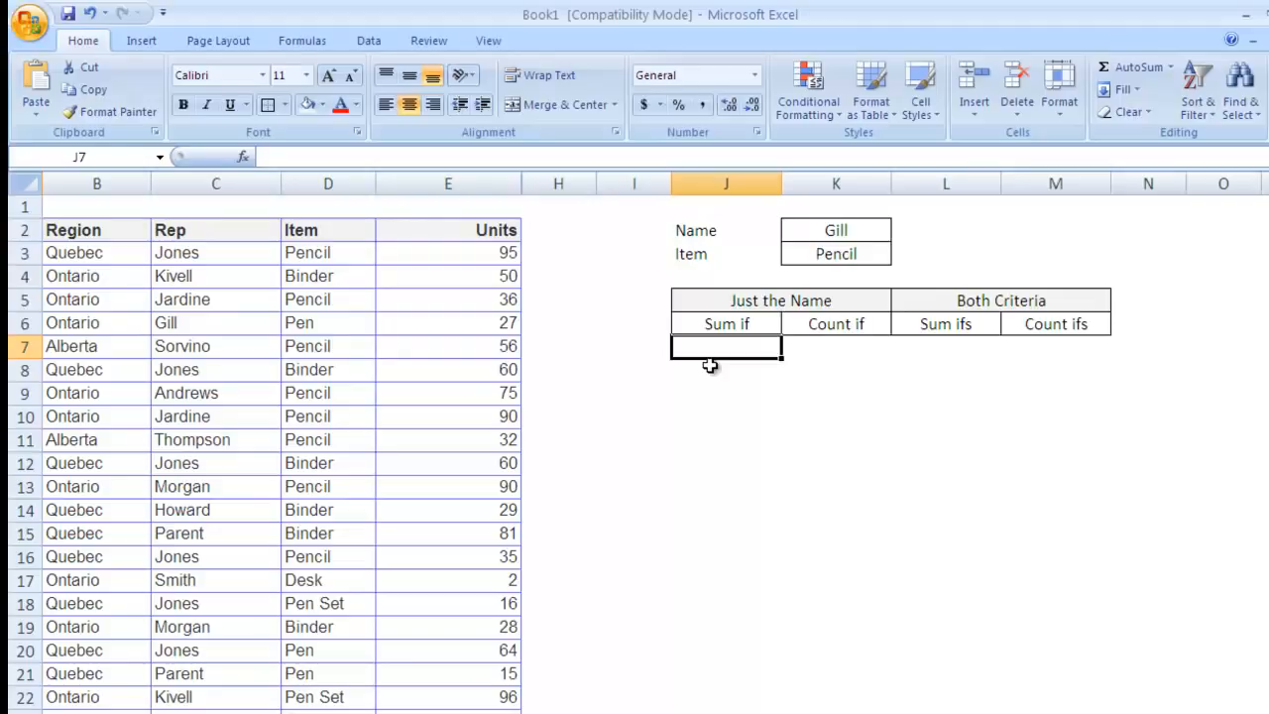
pyautogui.write('=')
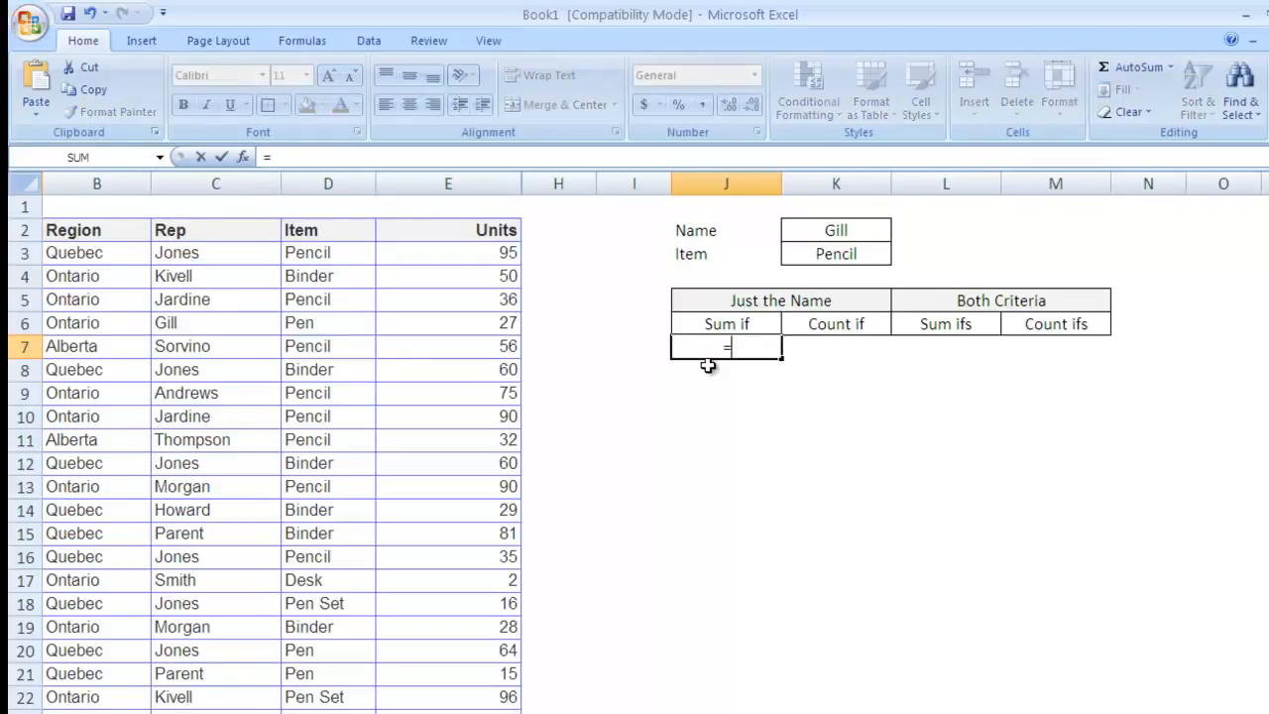
pyautogui.write('sumi')
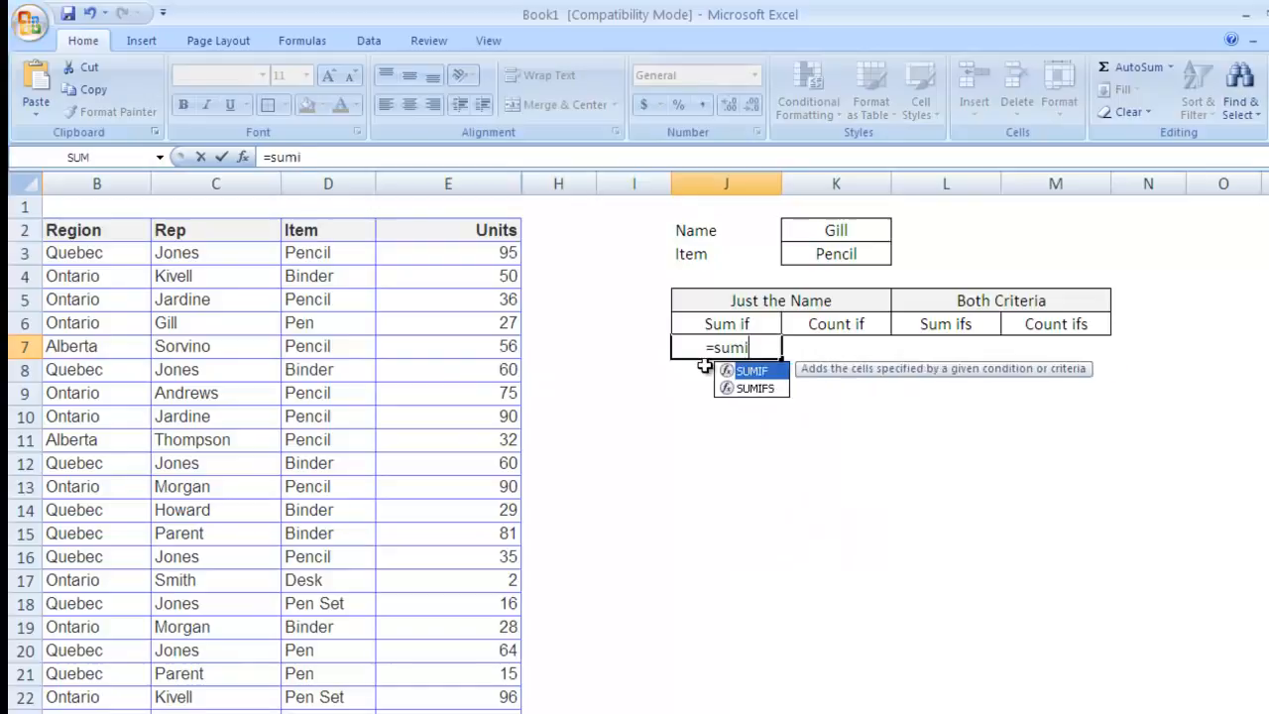
pyautogui.write('f')
pyautogui.press('Tab')
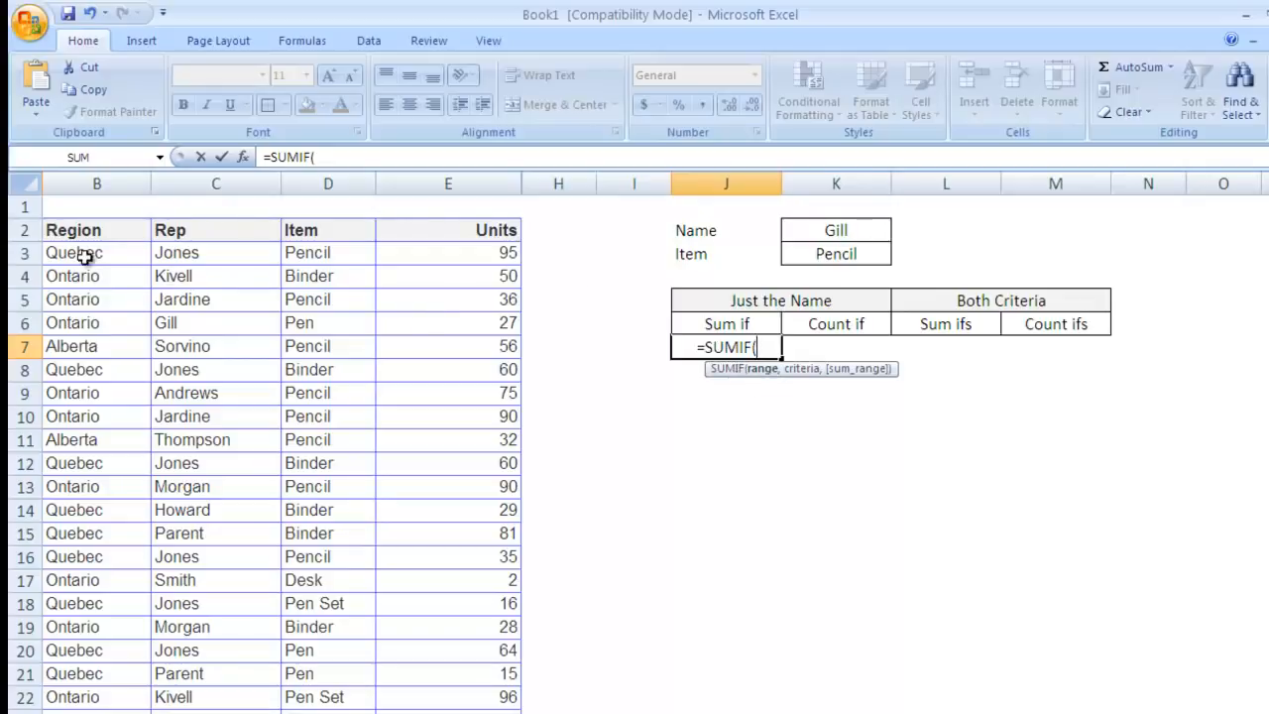
# Step: Give SUMIF the absolute Rep range $C$3:$C$45 as its first argument
pyautogui.click(206, 257)
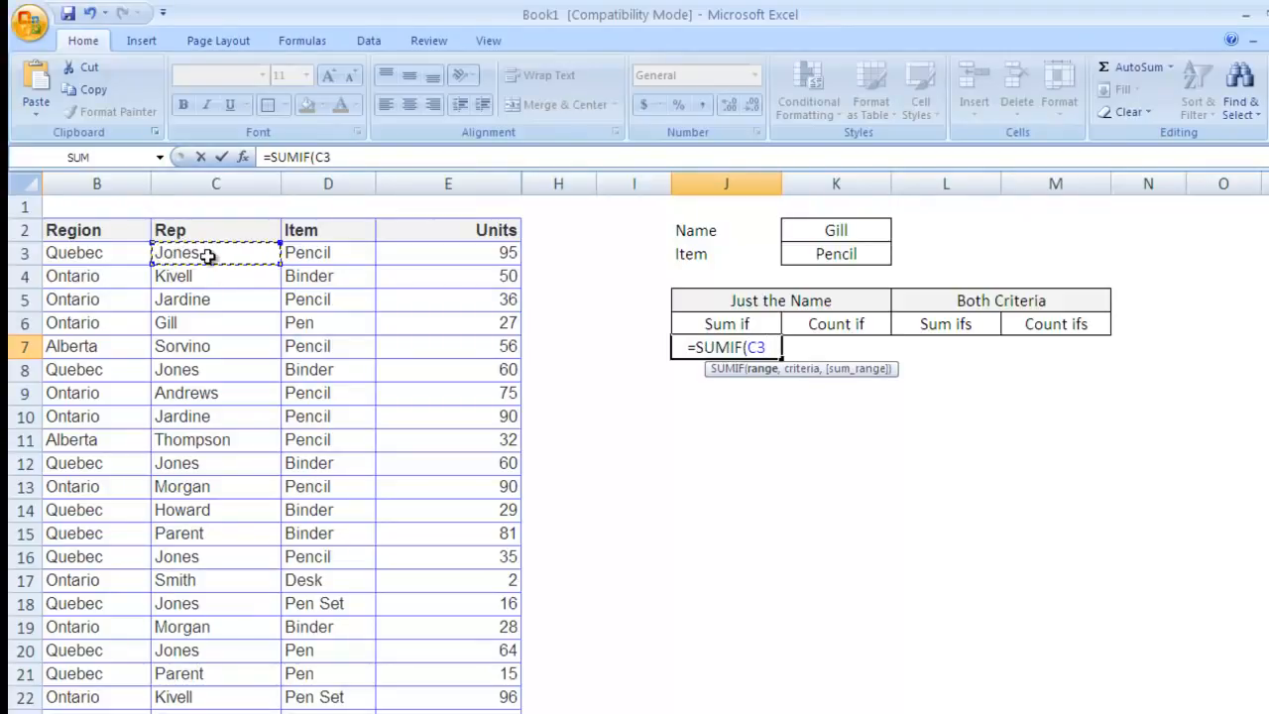
pyautogui.hotkey('ctrl', 'shift', 'Down')
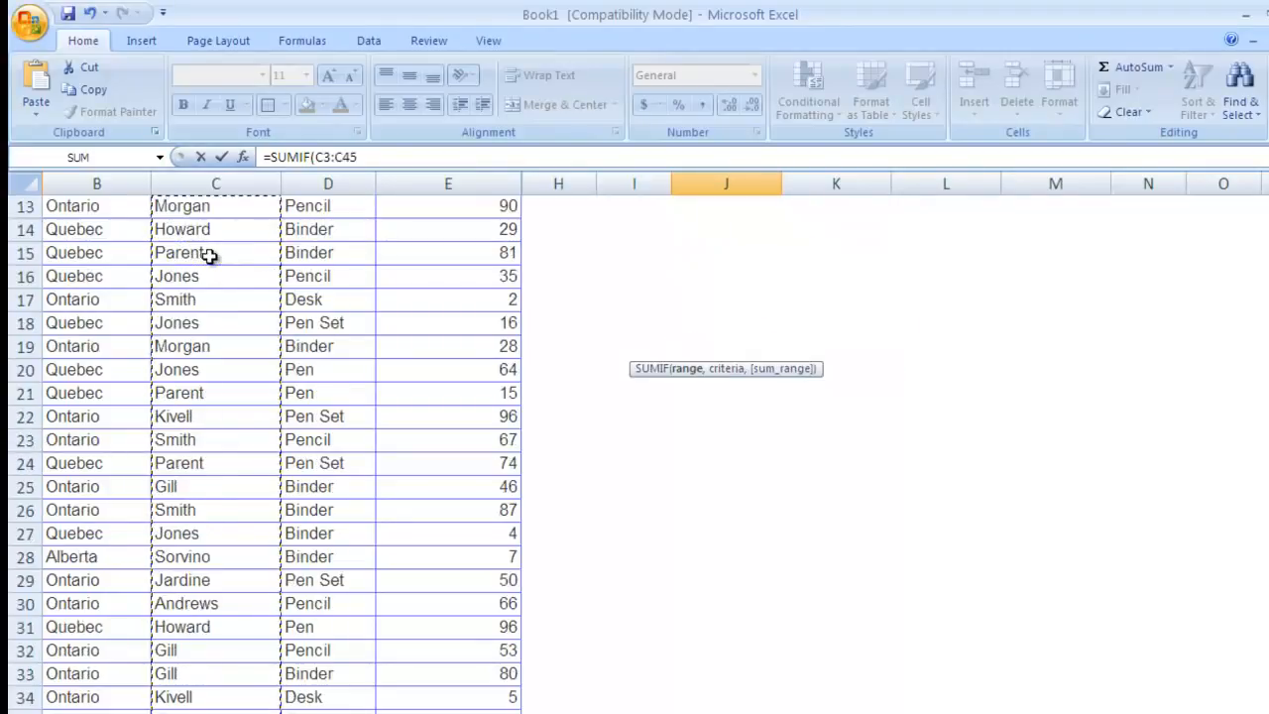
pyautogui.press('F4')
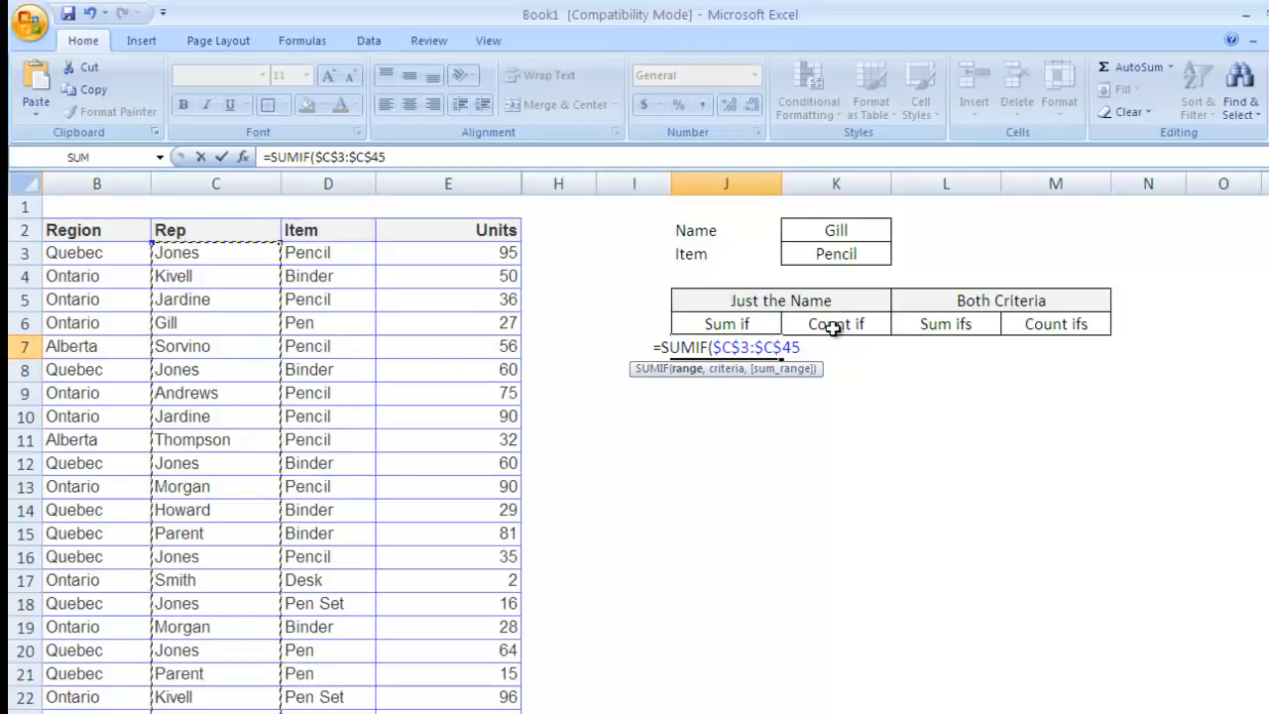
pyautogui.write(',')
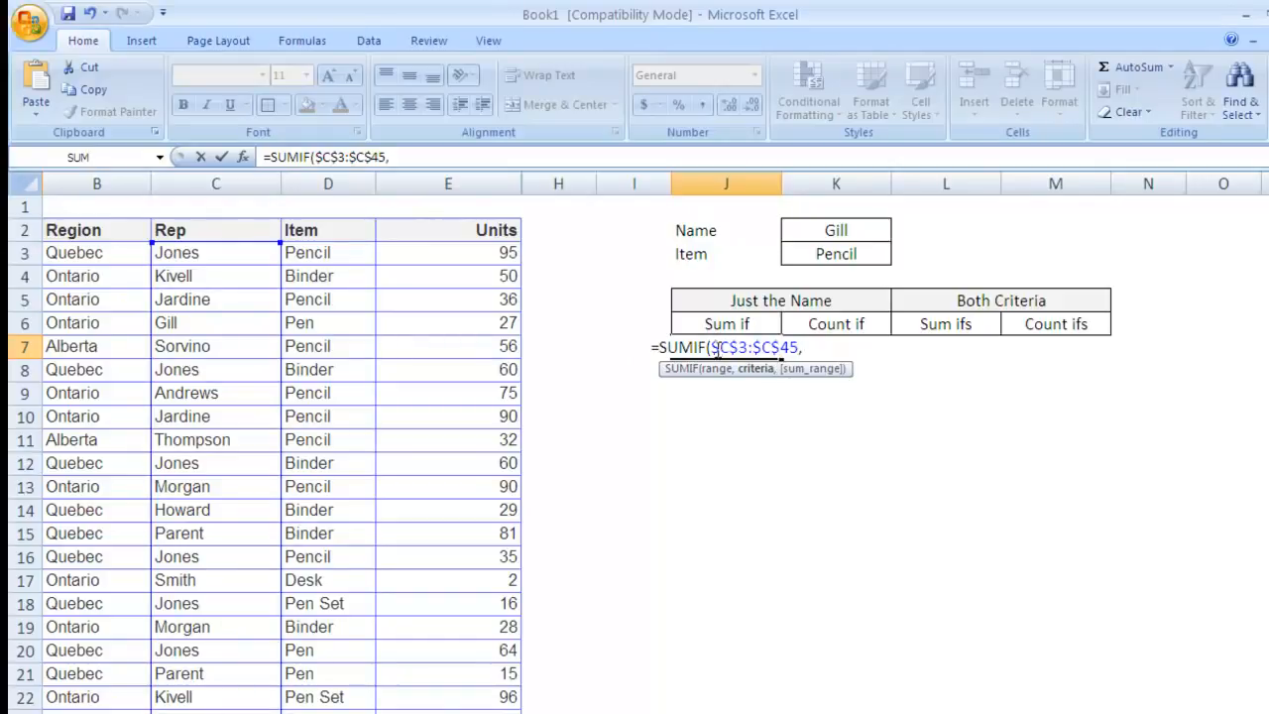
pyautogui.press('BackSpace')
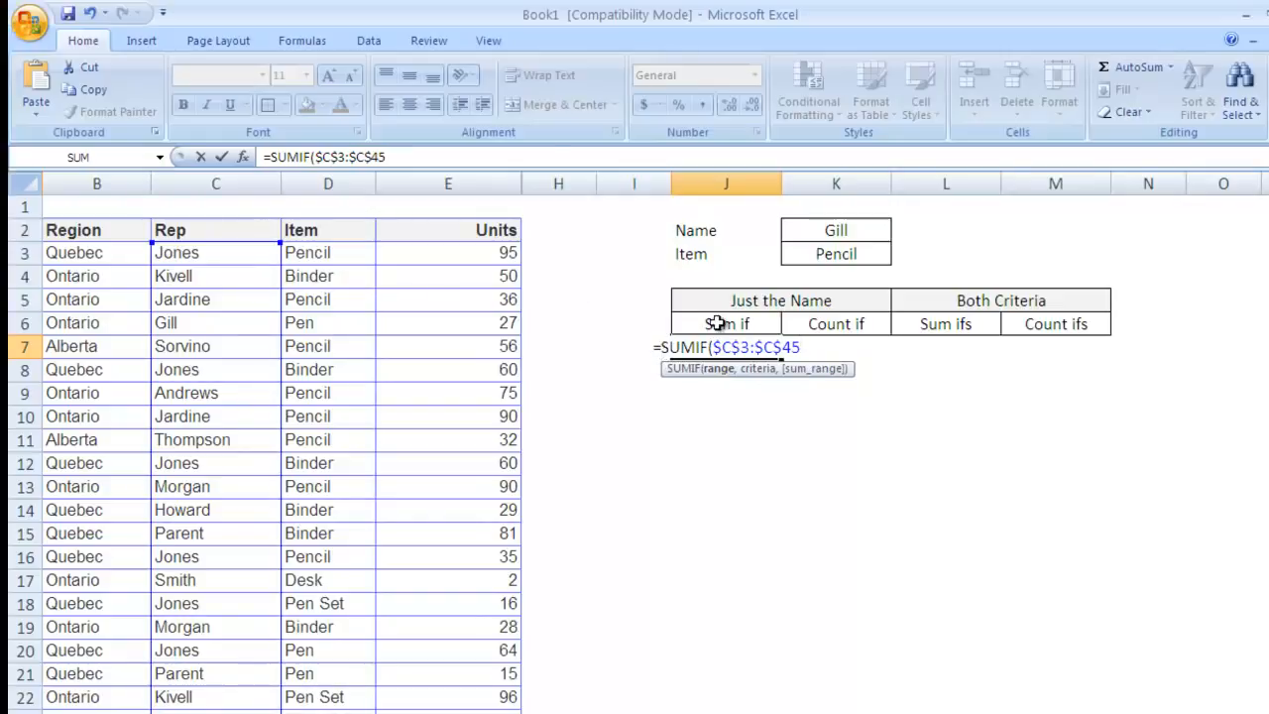
pyautogui.write(',')
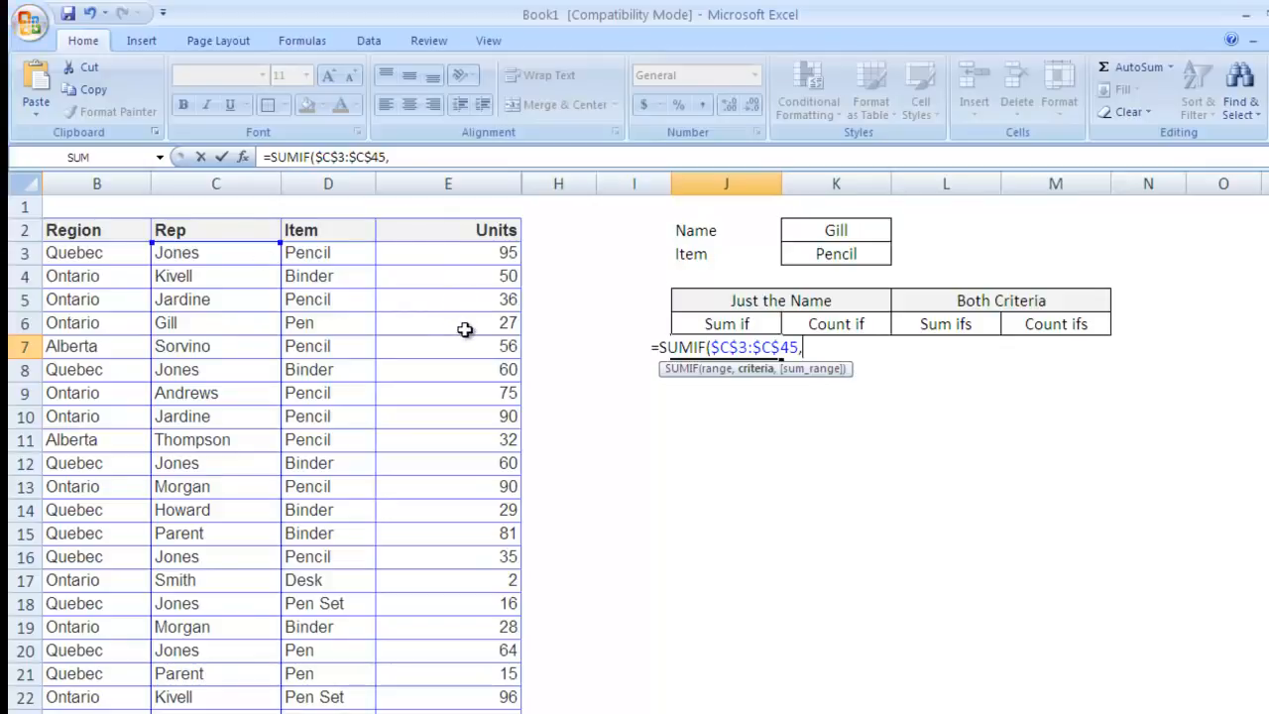
# Step: Finish the formula with criterion K2 and sum range $E$3:$E$45, giving 213
pyautogui.click(835, 230)
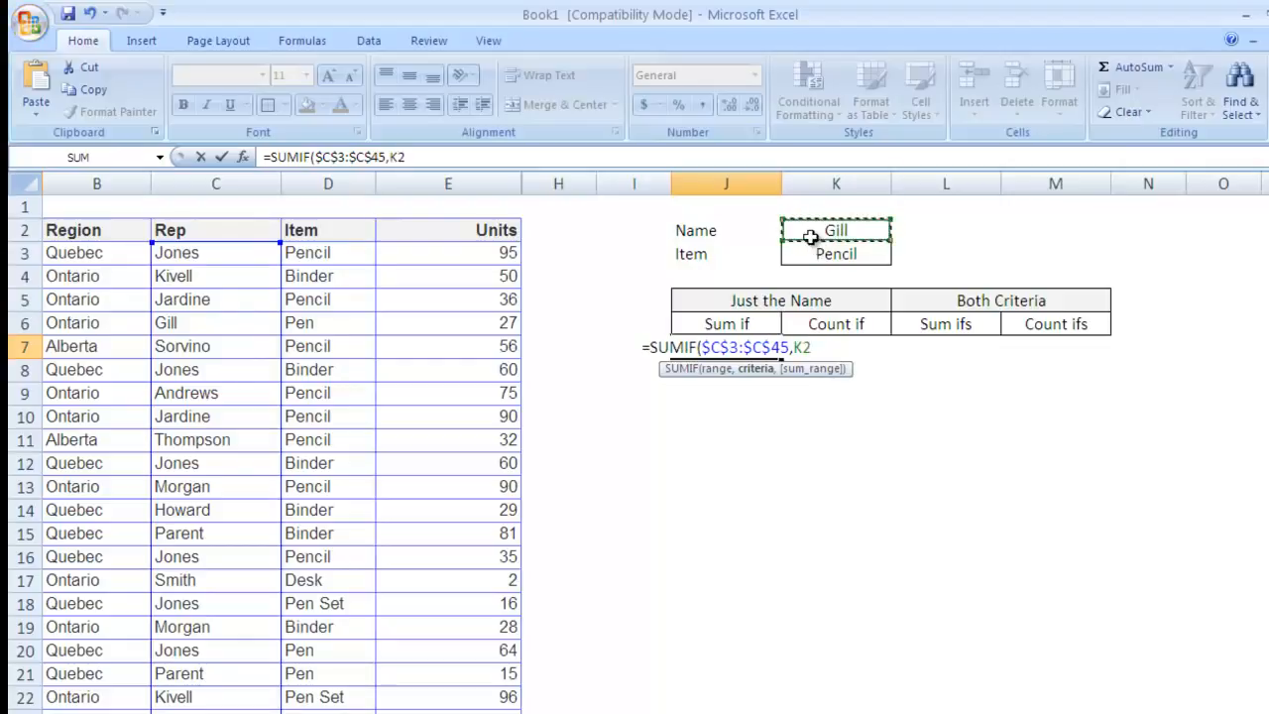
pyautogui.write(',')
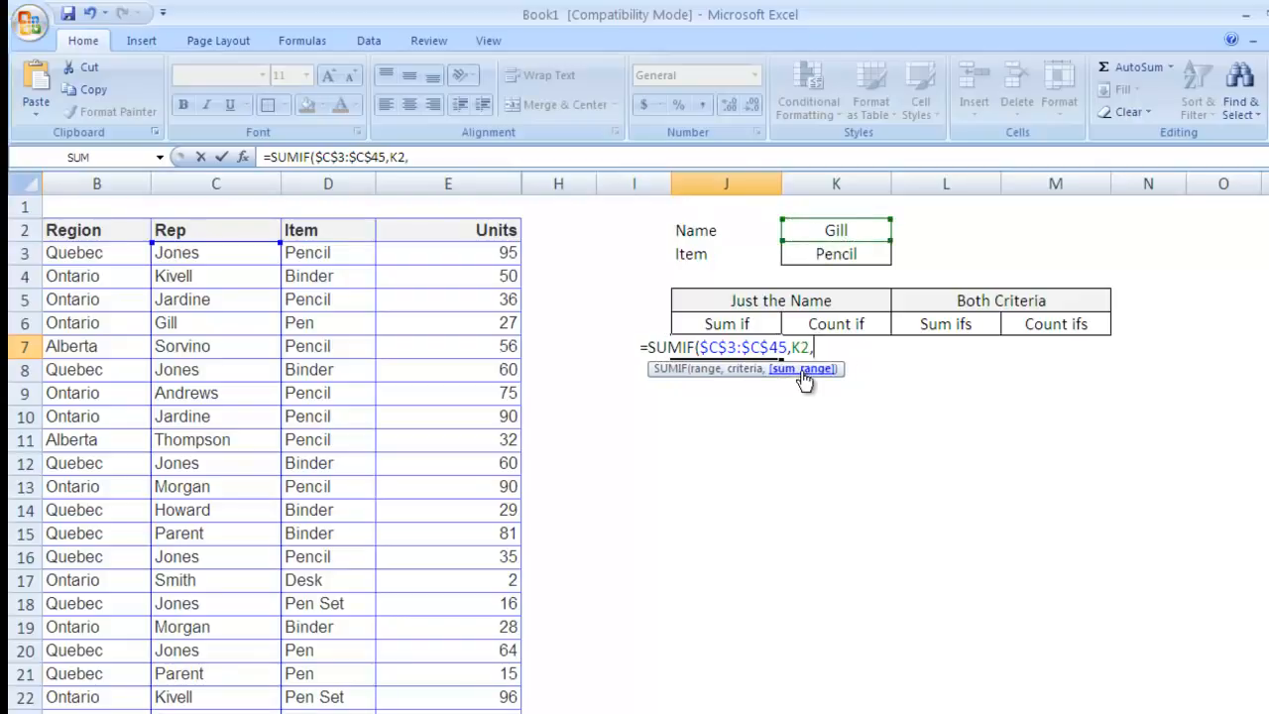
pyautogui.click(471, 252)
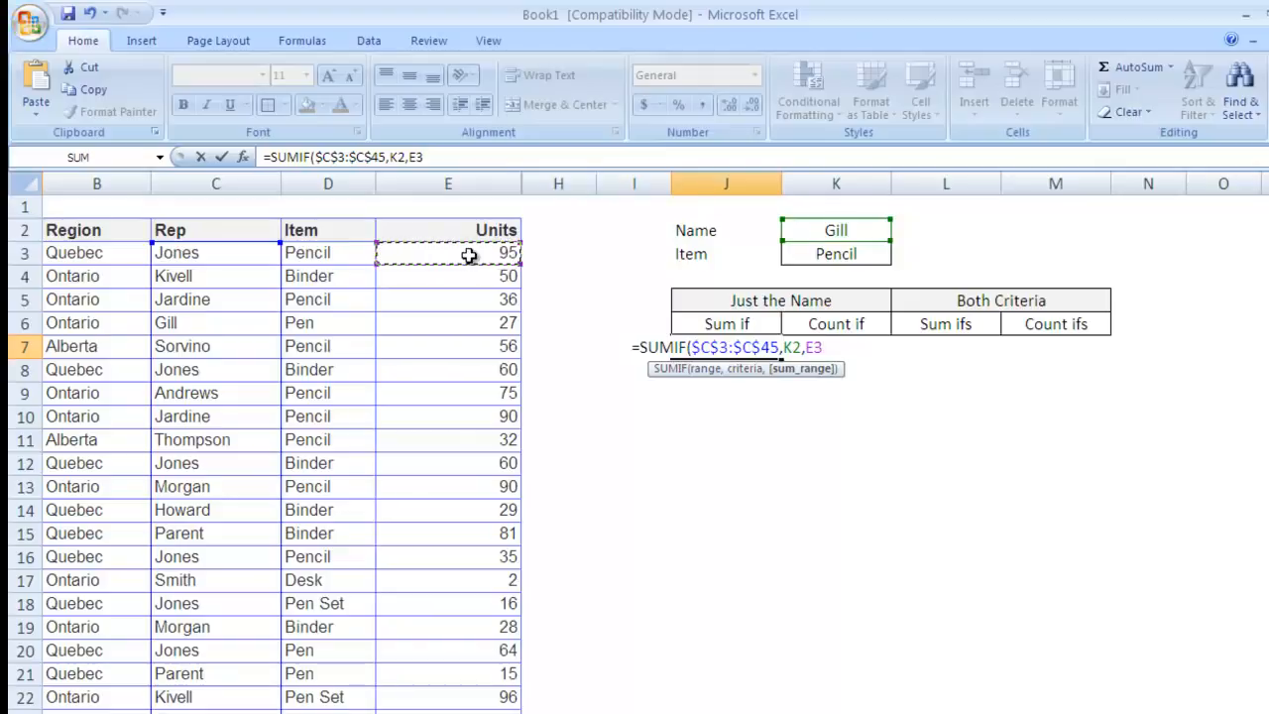
pyautogui.hotkey('ctrl', 'shift', 'Down')
pyautogui.press('F4')
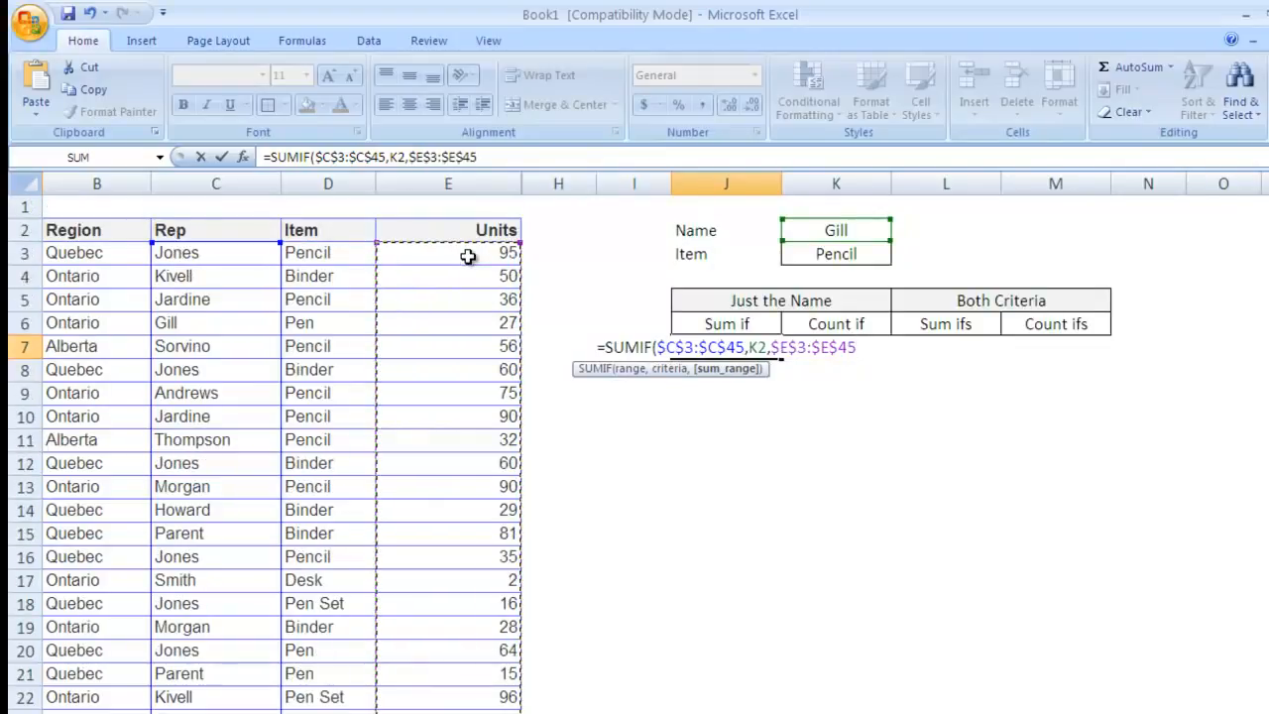
pyautogui.write(')')
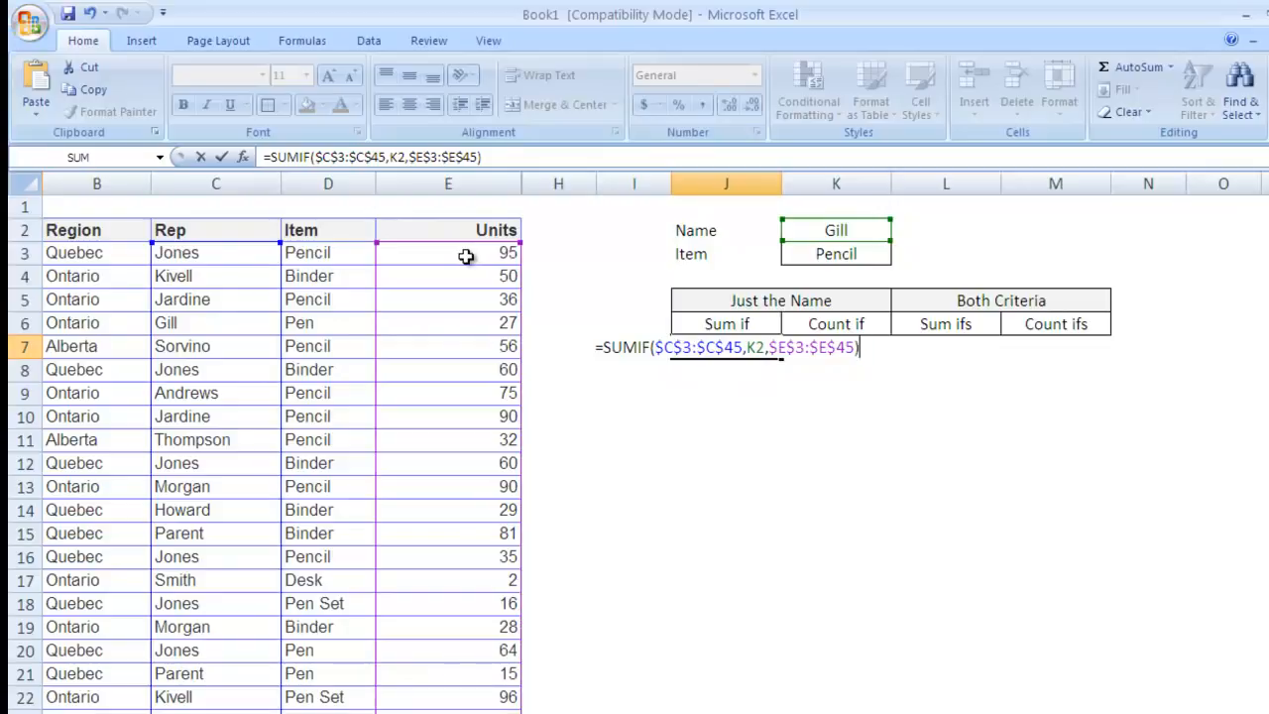
pyautogui.press('Return')
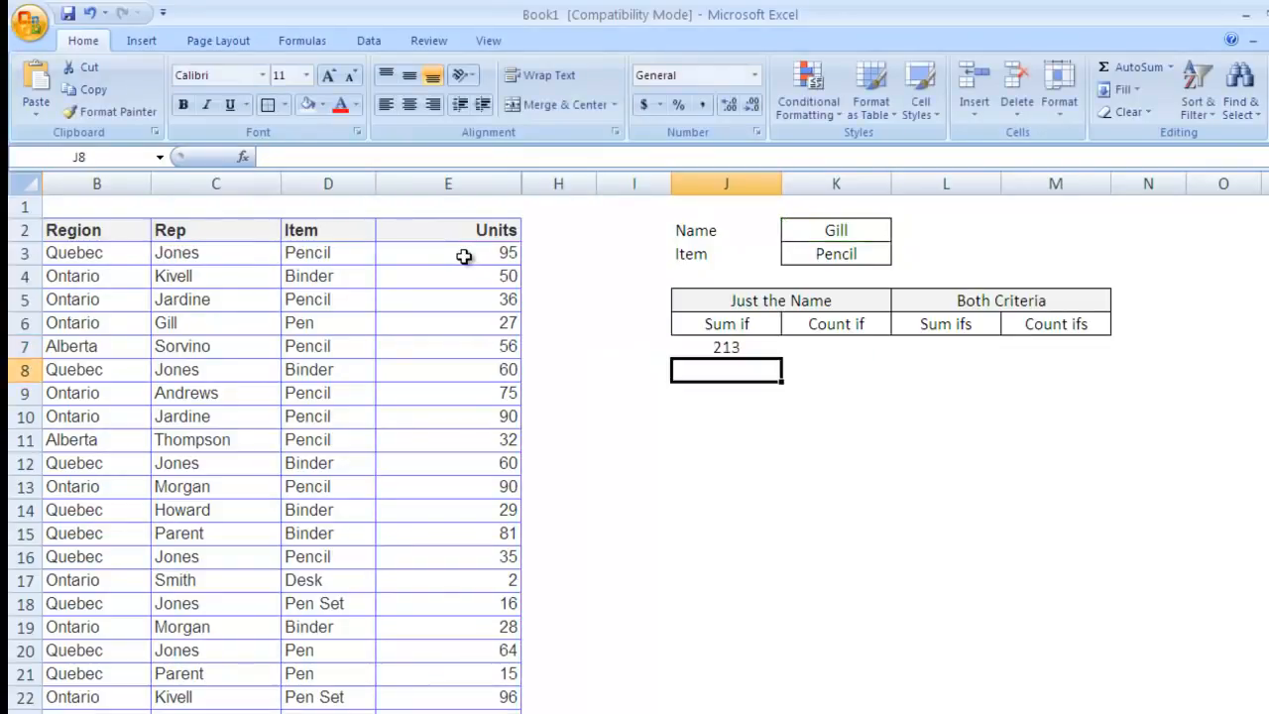
pyautogui.click(726, 347)
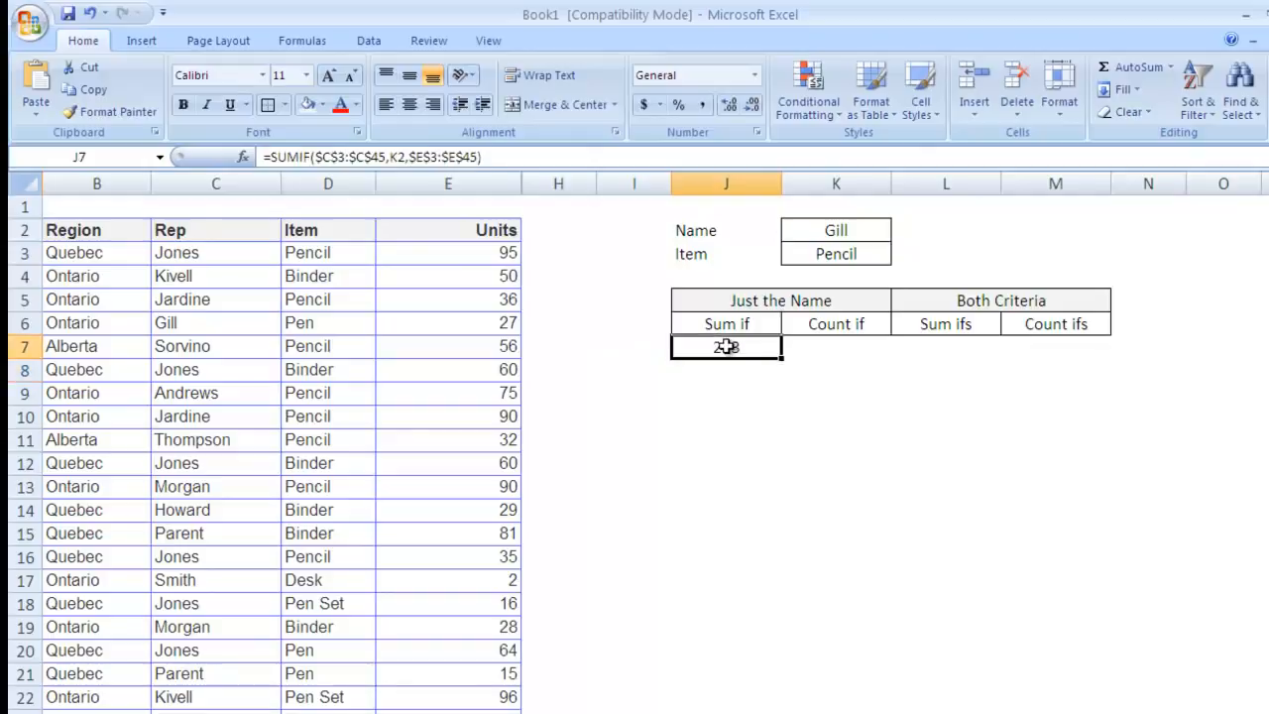
pyautogui.click(830, 228)
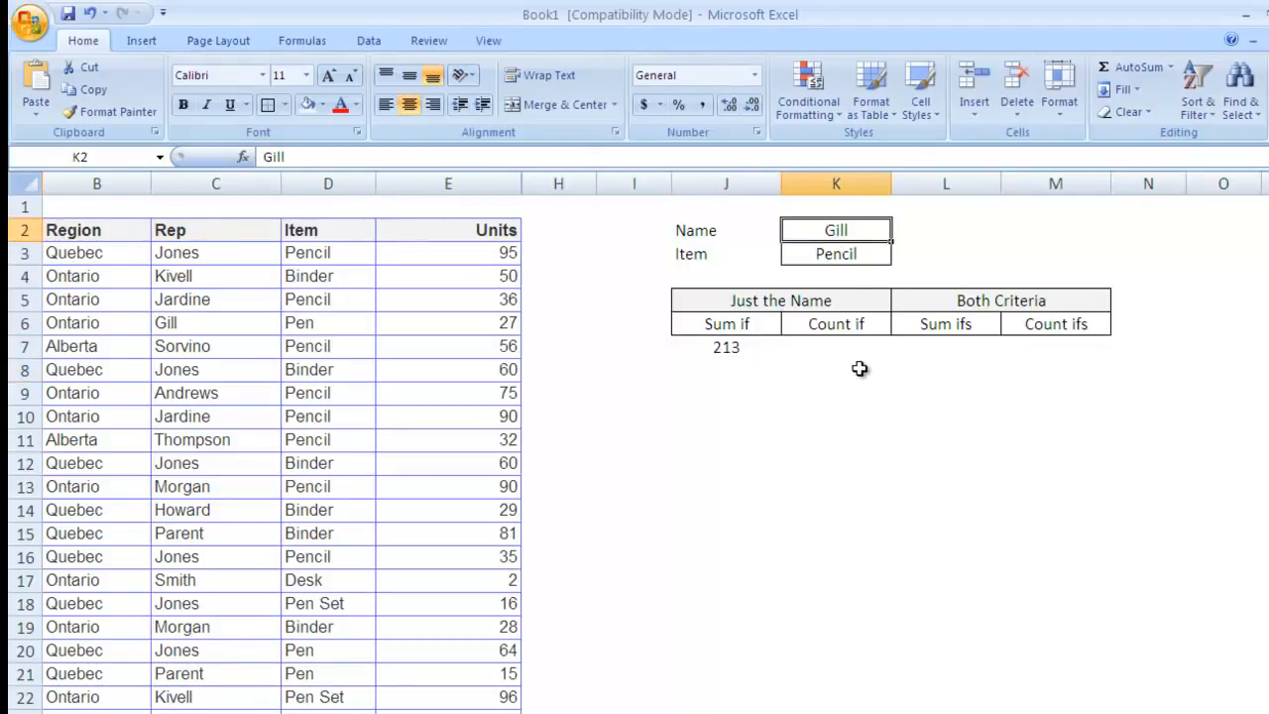
pyautogui.write('Andrews')
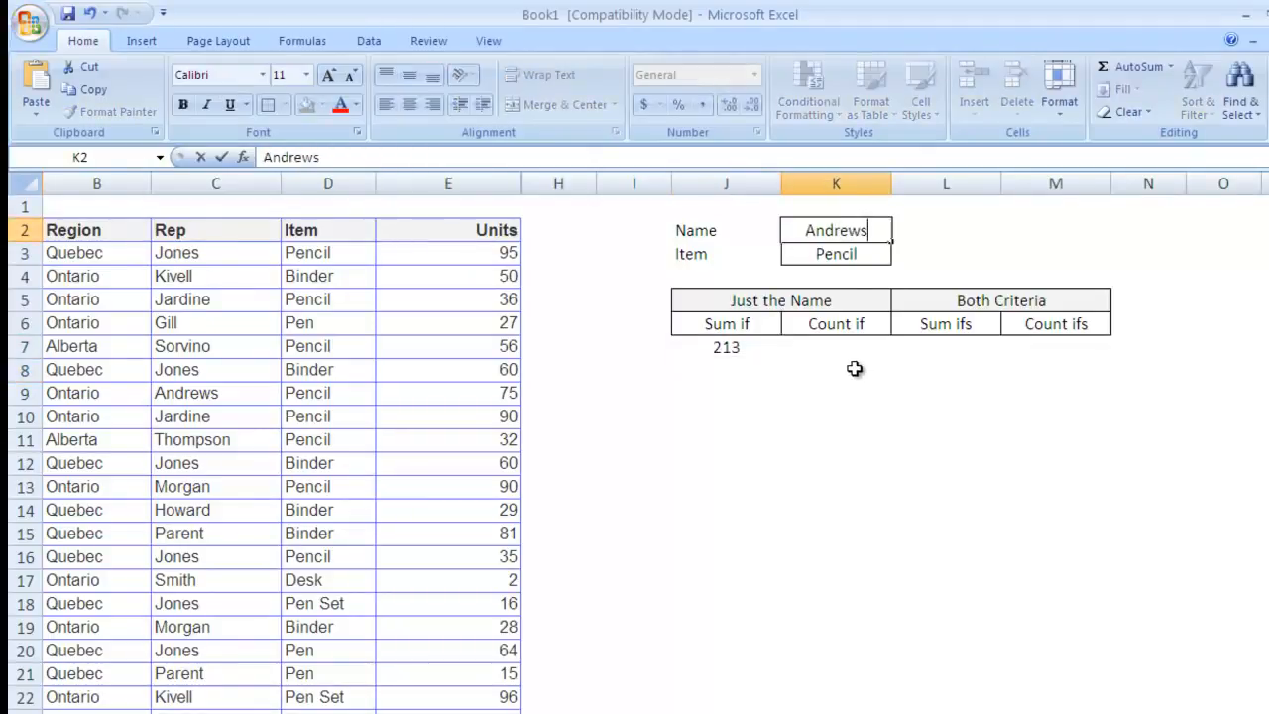
pyautogui.press('Return')
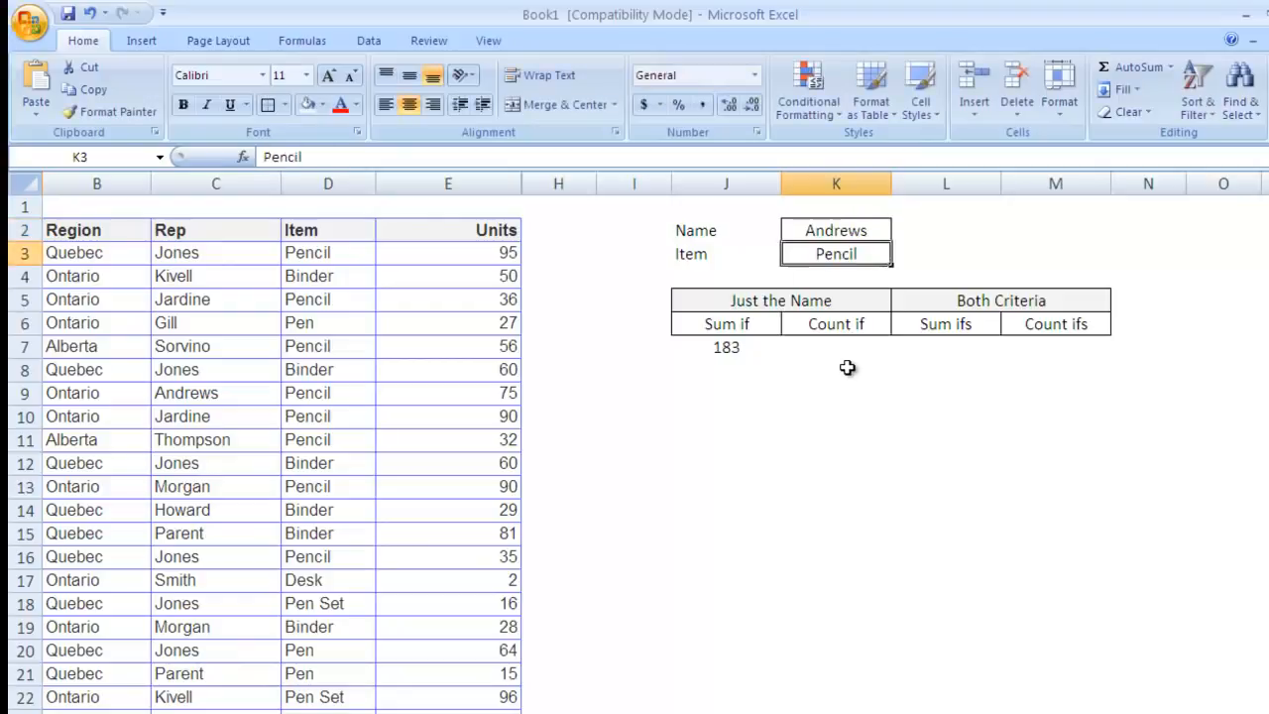
pyautogui.press('Down')
pyautogui.press('Left')
pyautogui.press('Down')
pyautogui.press('Down')
pyautogui.press('Down')
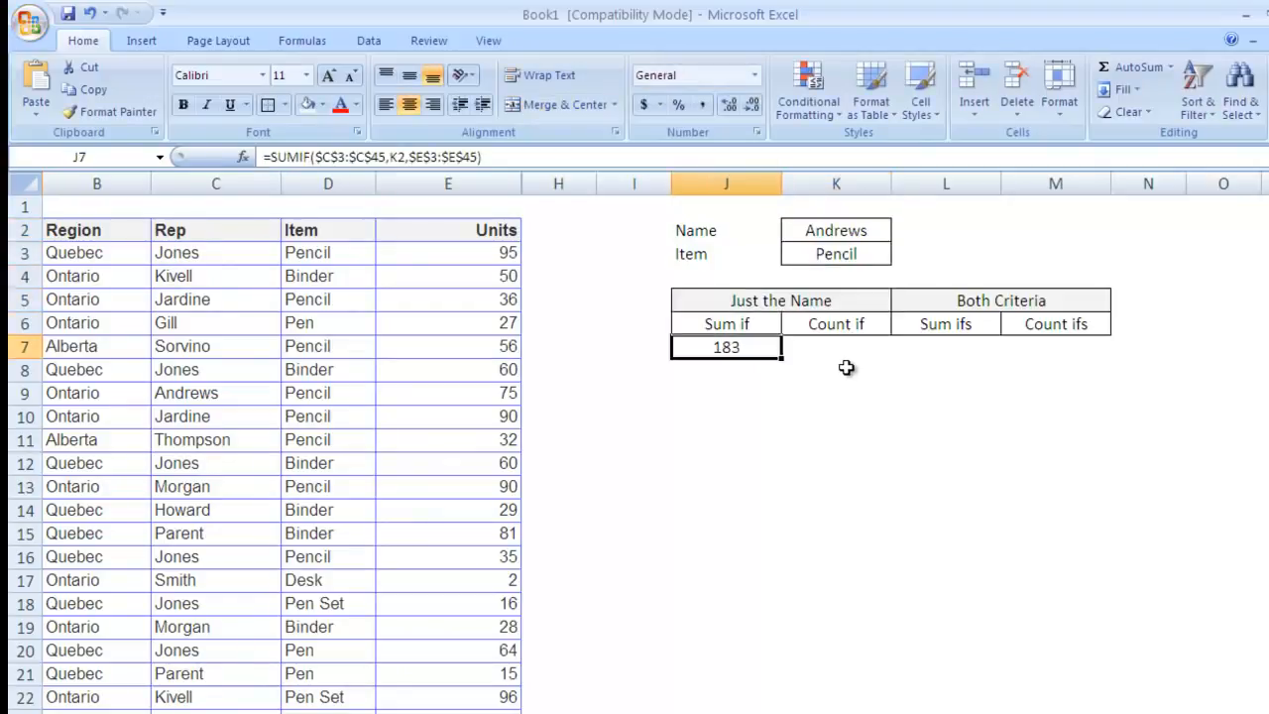
pyautogui.press('Up')
pyautogui.press('Up')
pyautogui.press('Up')
pyautogui.press('Up')
pyautogui.press('Up')
pyautogui.press('Up')
pyautogui.press('Down')
pyautogui.press('Right')
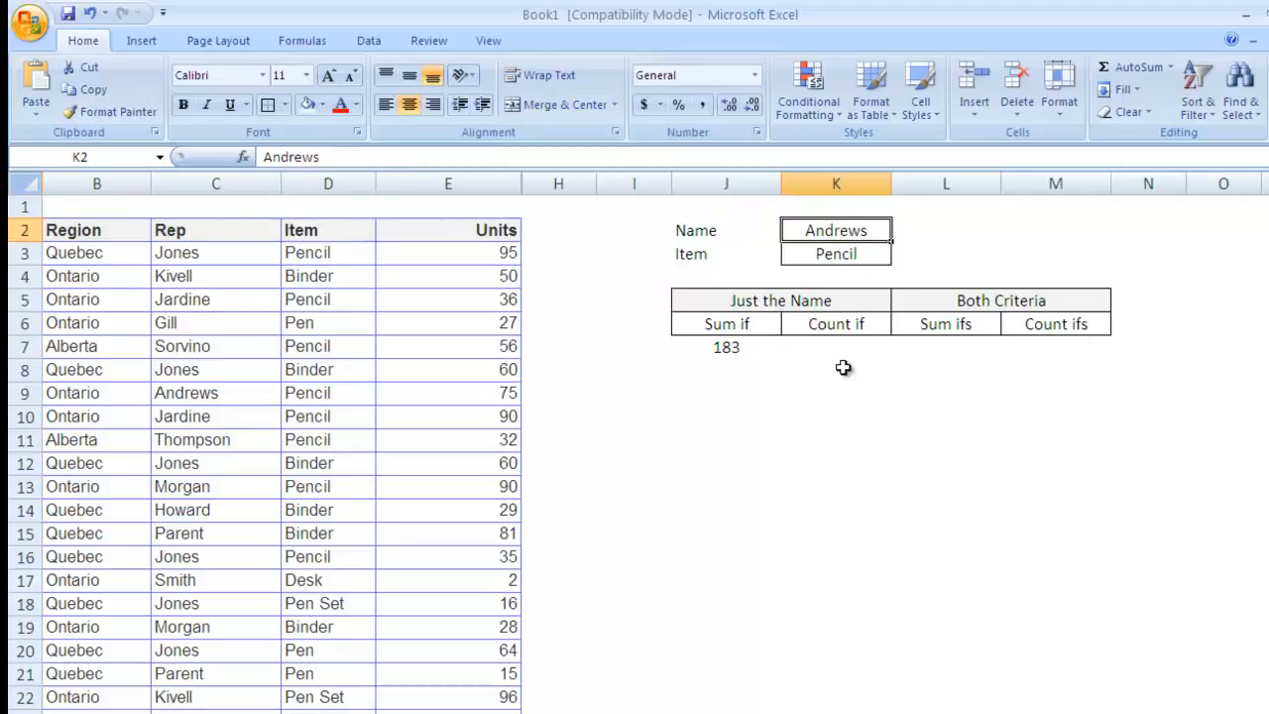
pyautogui.write('Jones')
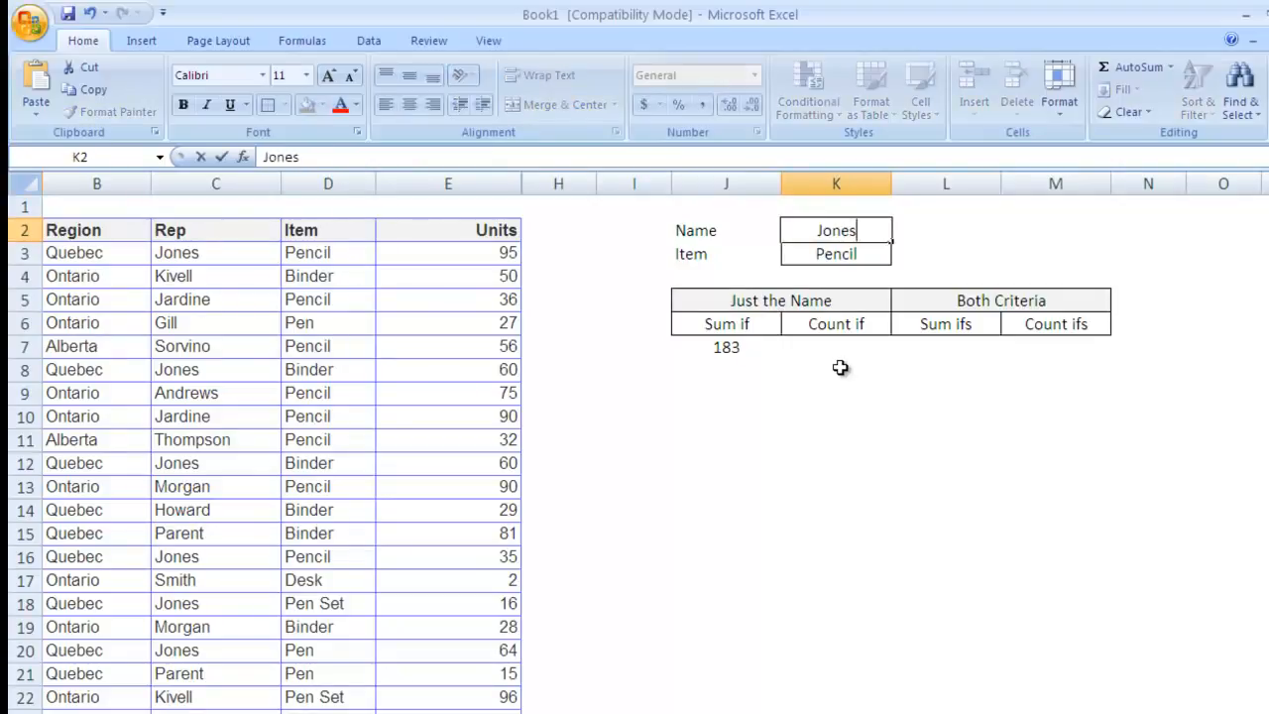
pyautogui.press('Return')
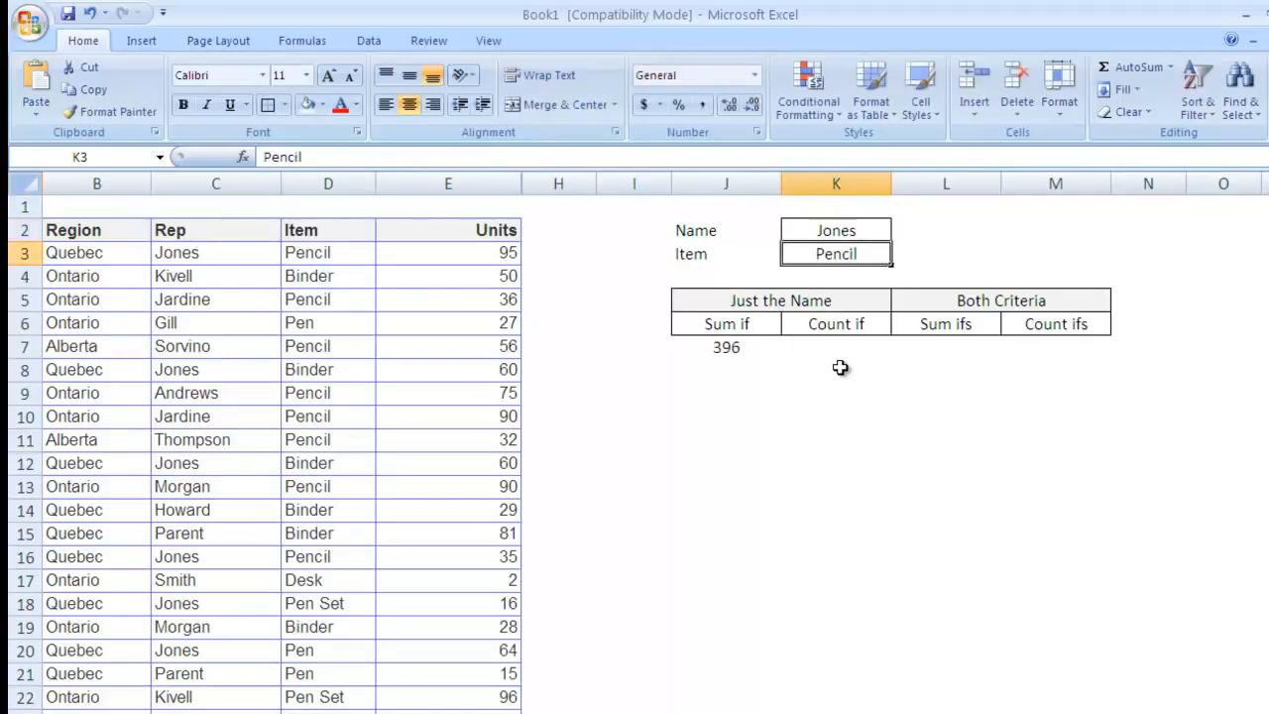
pyautogui.click(718, 347)
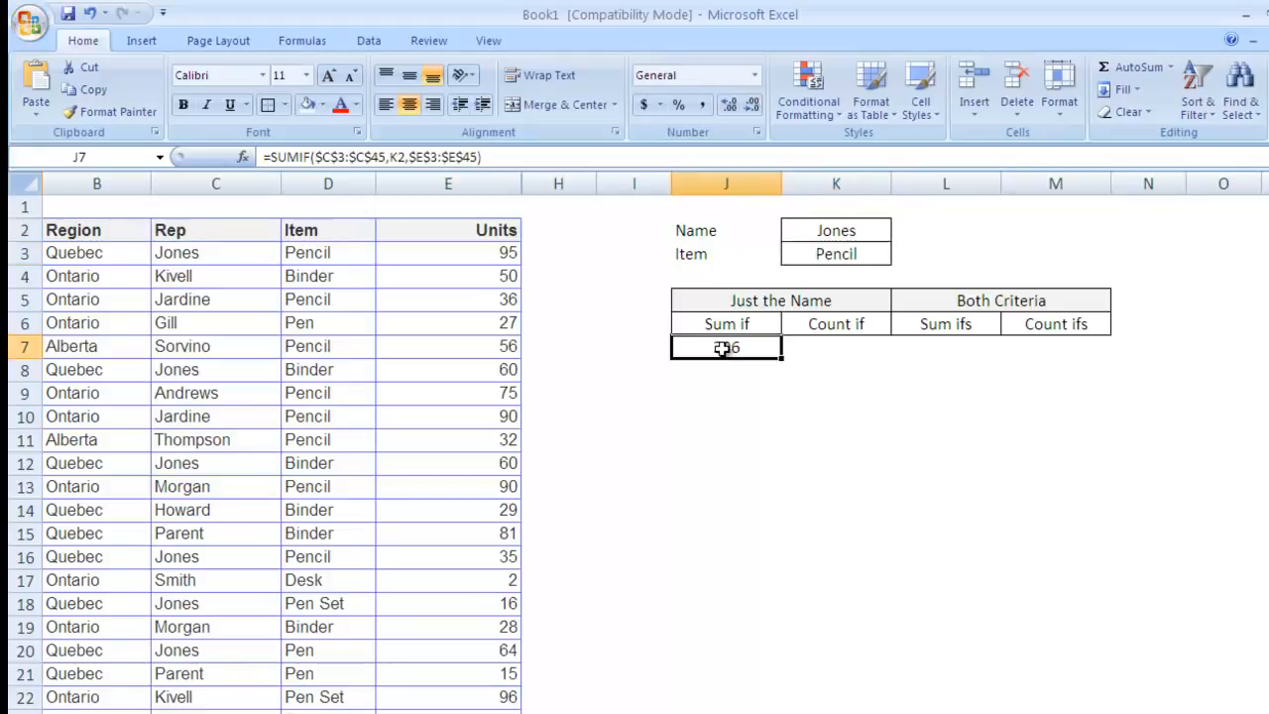
pyautogui.click(813, 351)
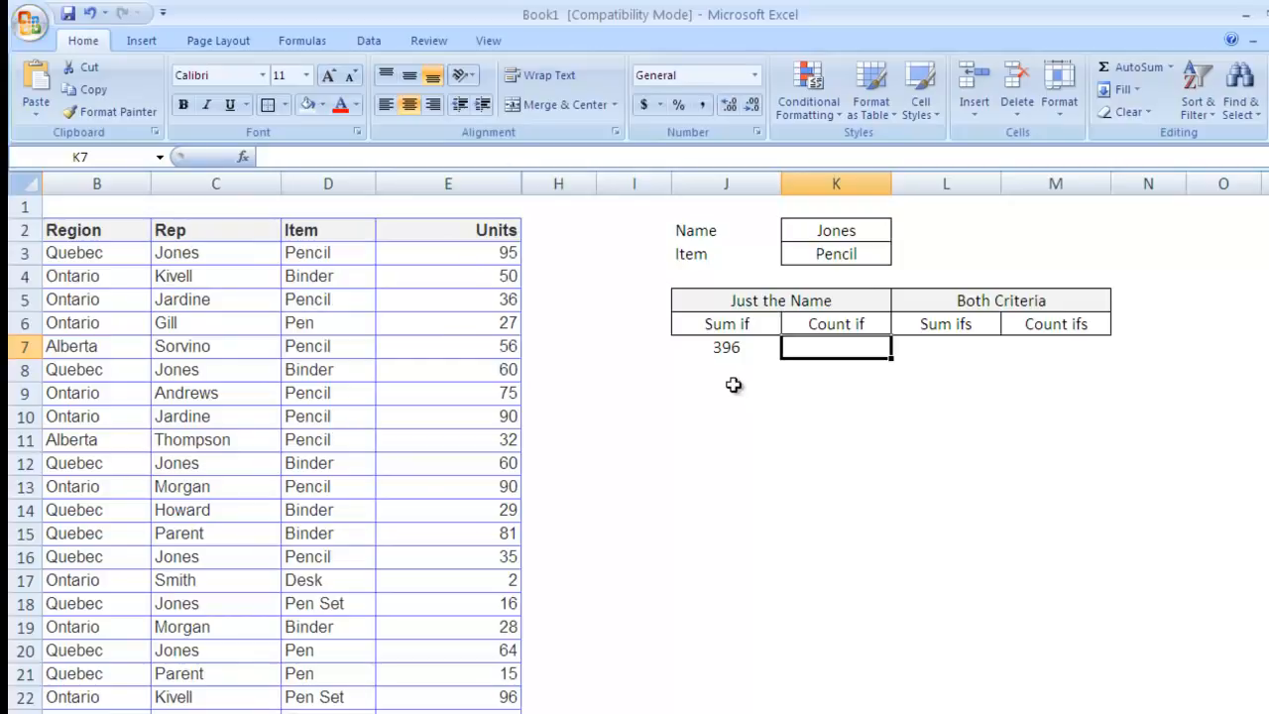
# Step: Enter =COUNTIF($C$3:$C$45,K2) in K7, returning 8 rows for the rep
pyautogui.write('=')
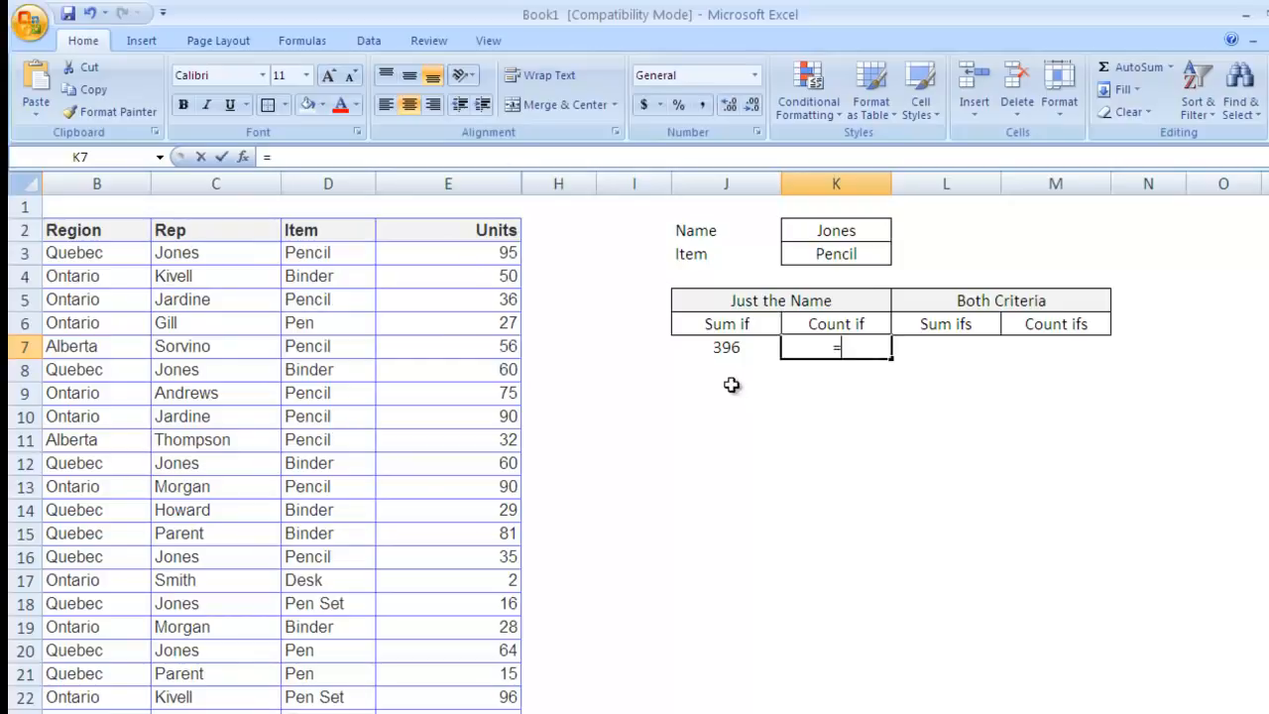
pyautogui.write('co')
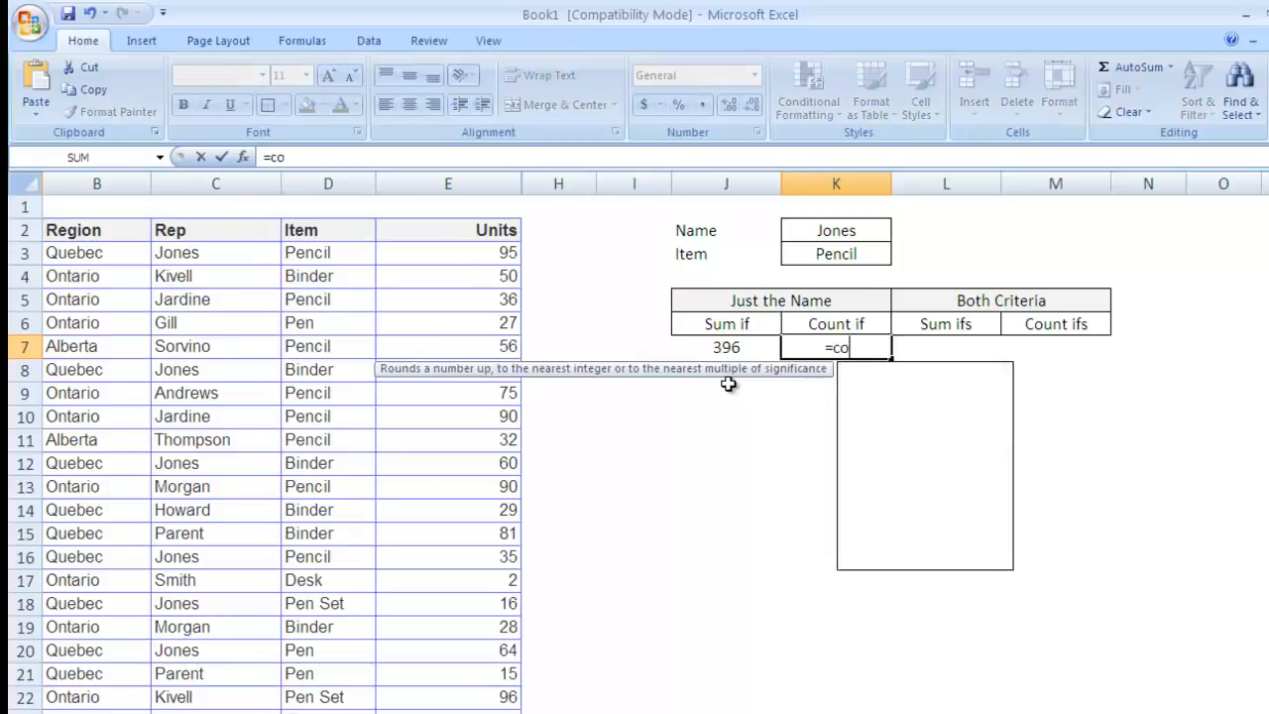
pyautogui.write('unti')
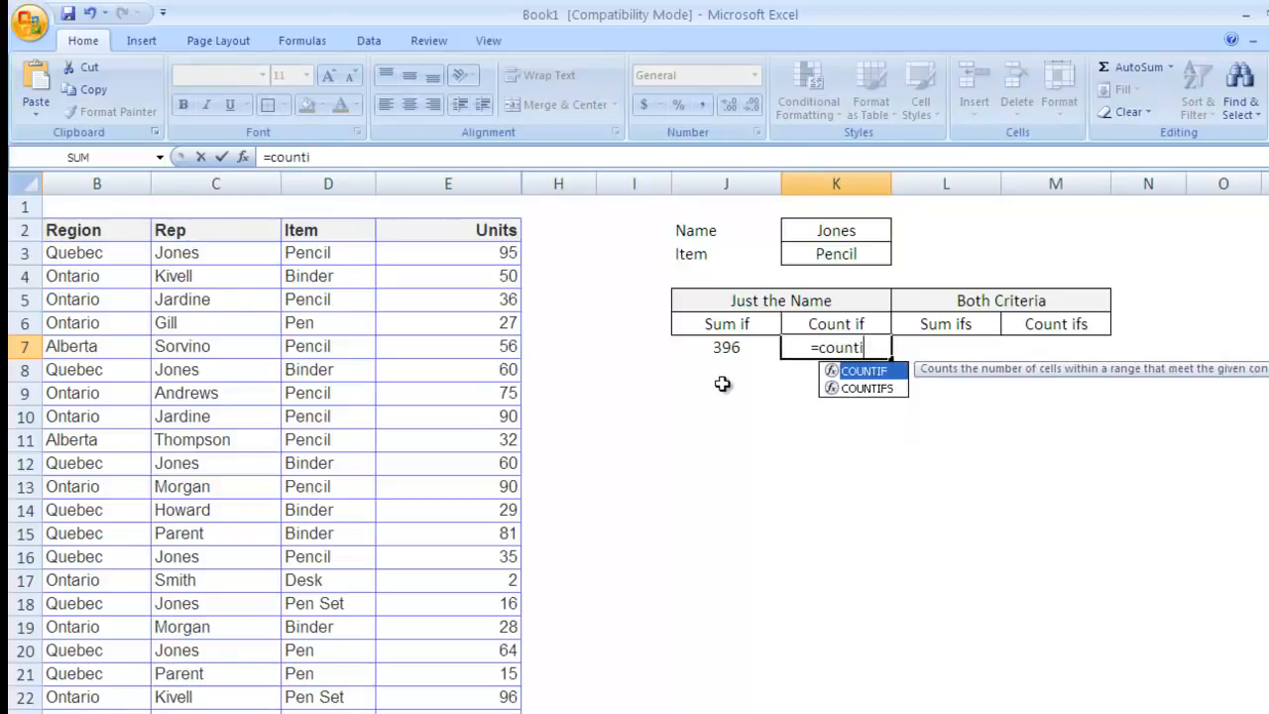
pyautogui.press('Tab')
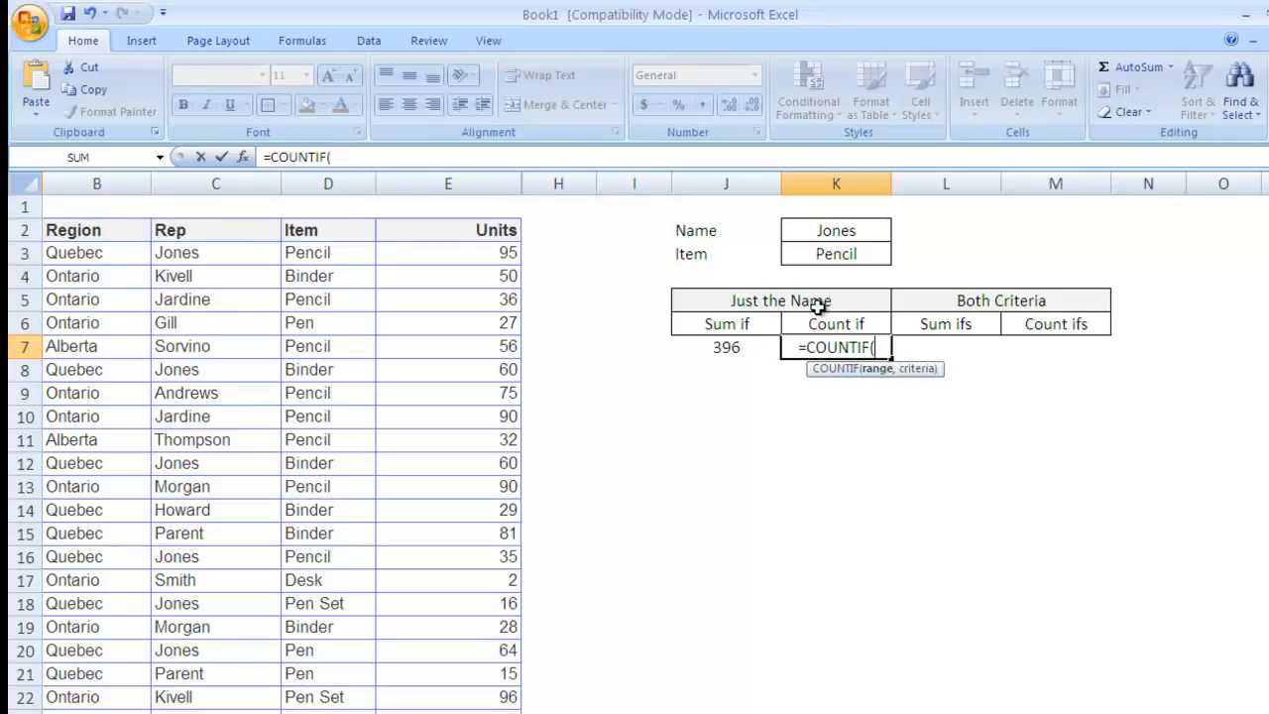
pyautogui.click(220, 253)
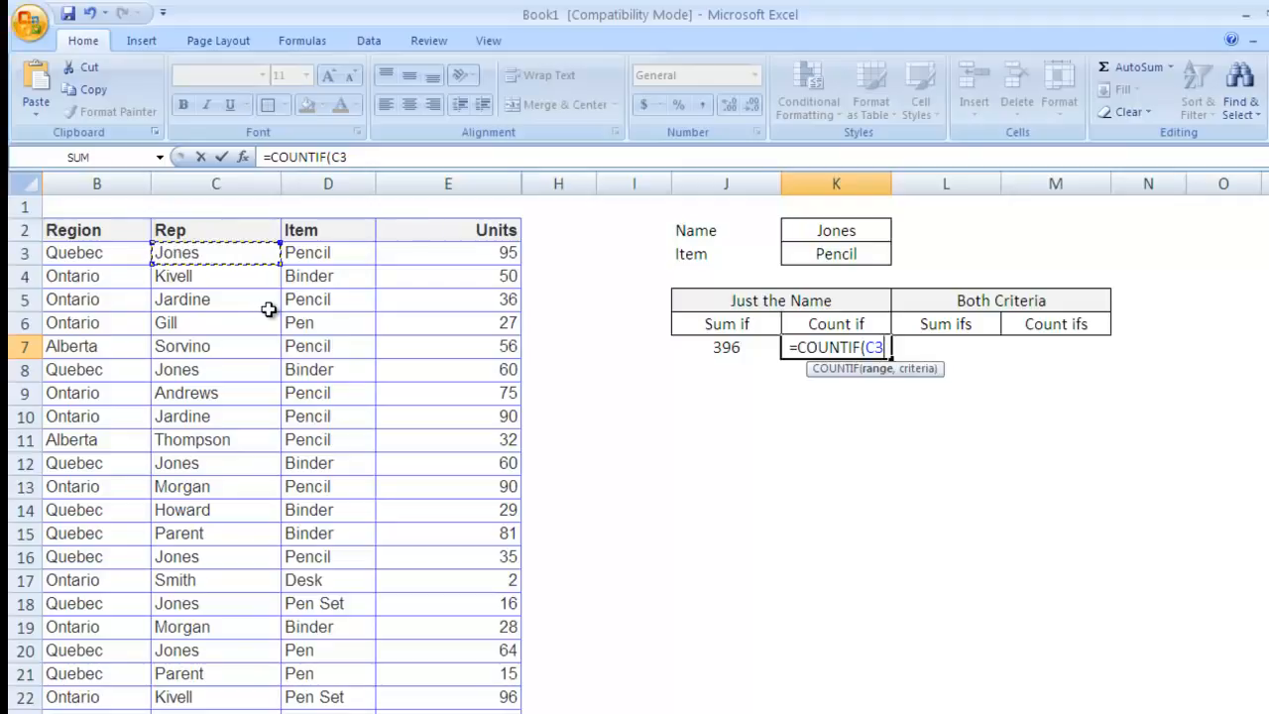
pyautogui.hotkey('ctrl', 'shift', 'Down')
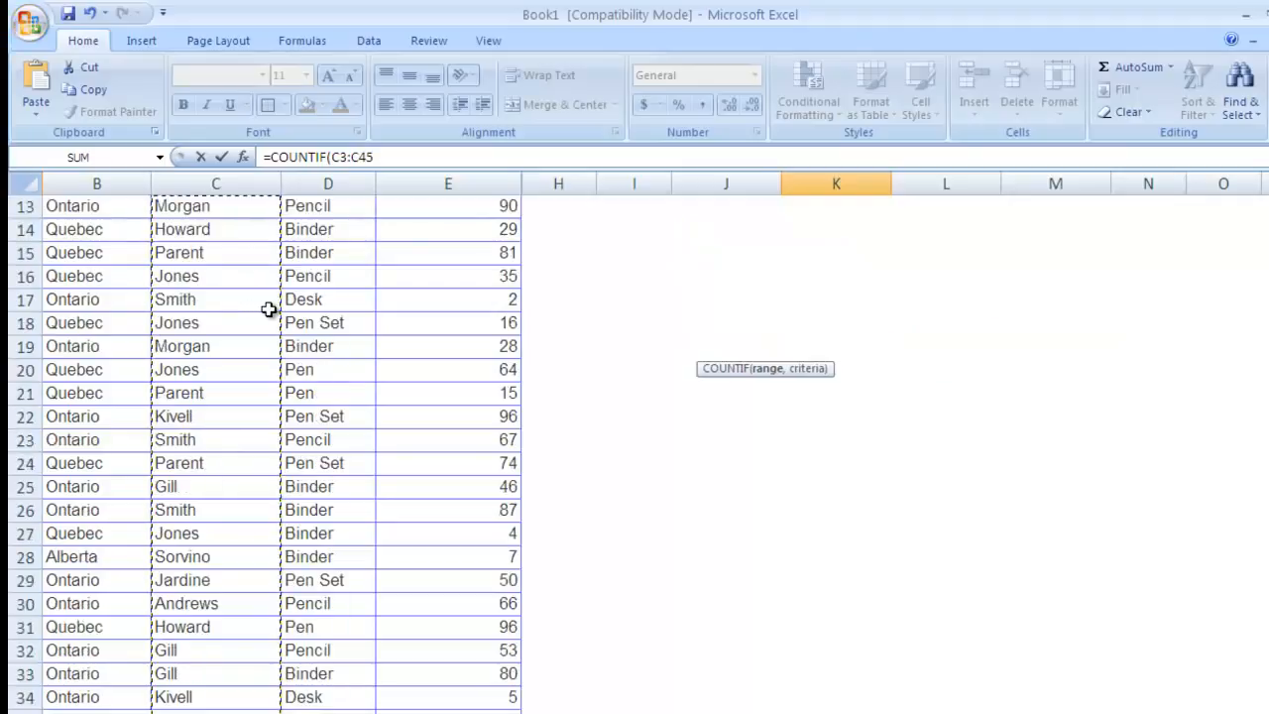
pyautogui.press('F4')
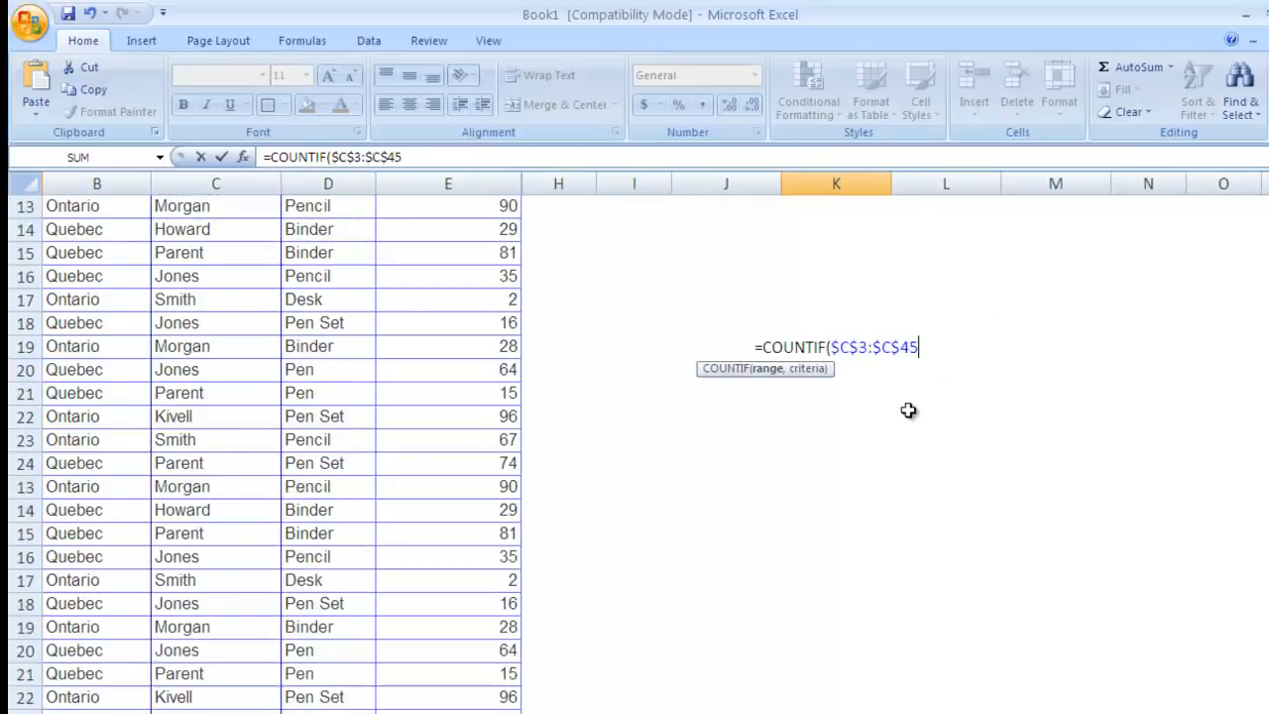
pyautogui.scroll(4, 900, 416)
pyautogui.write(',')
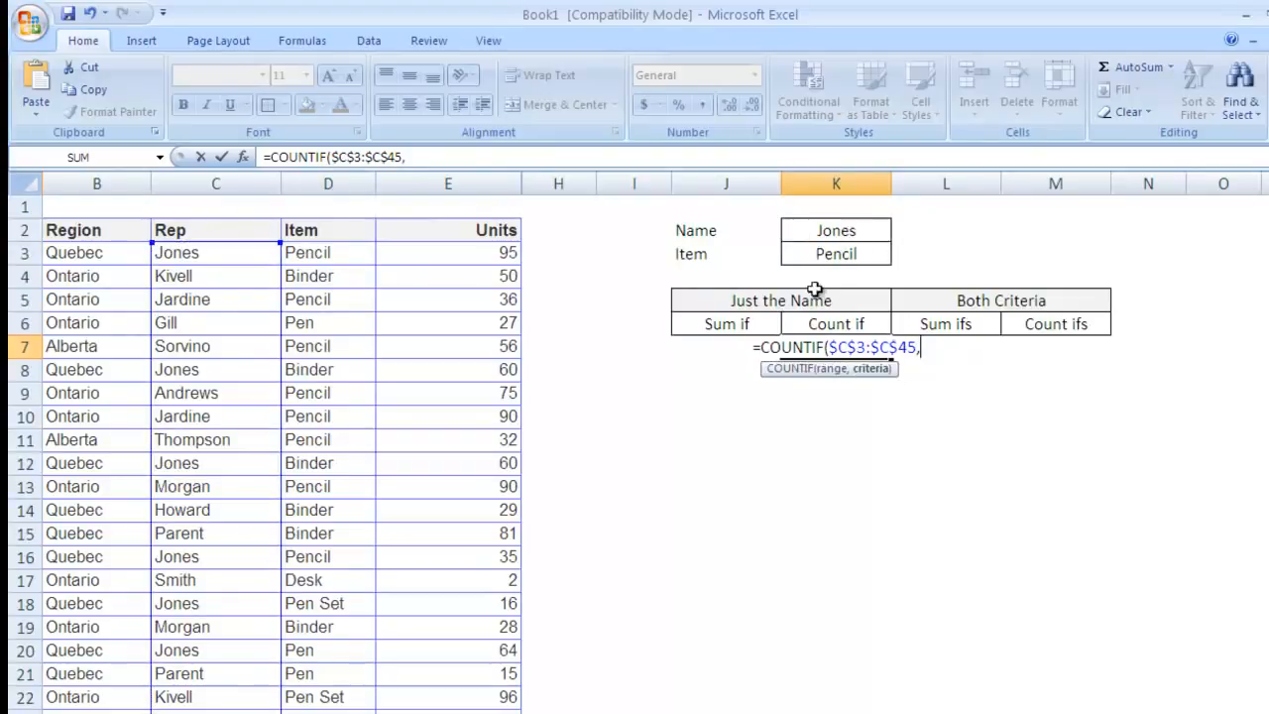
pyautogui.click(858, 229)
pyautogui.write(',')
pyautogui.press('BackSpace')
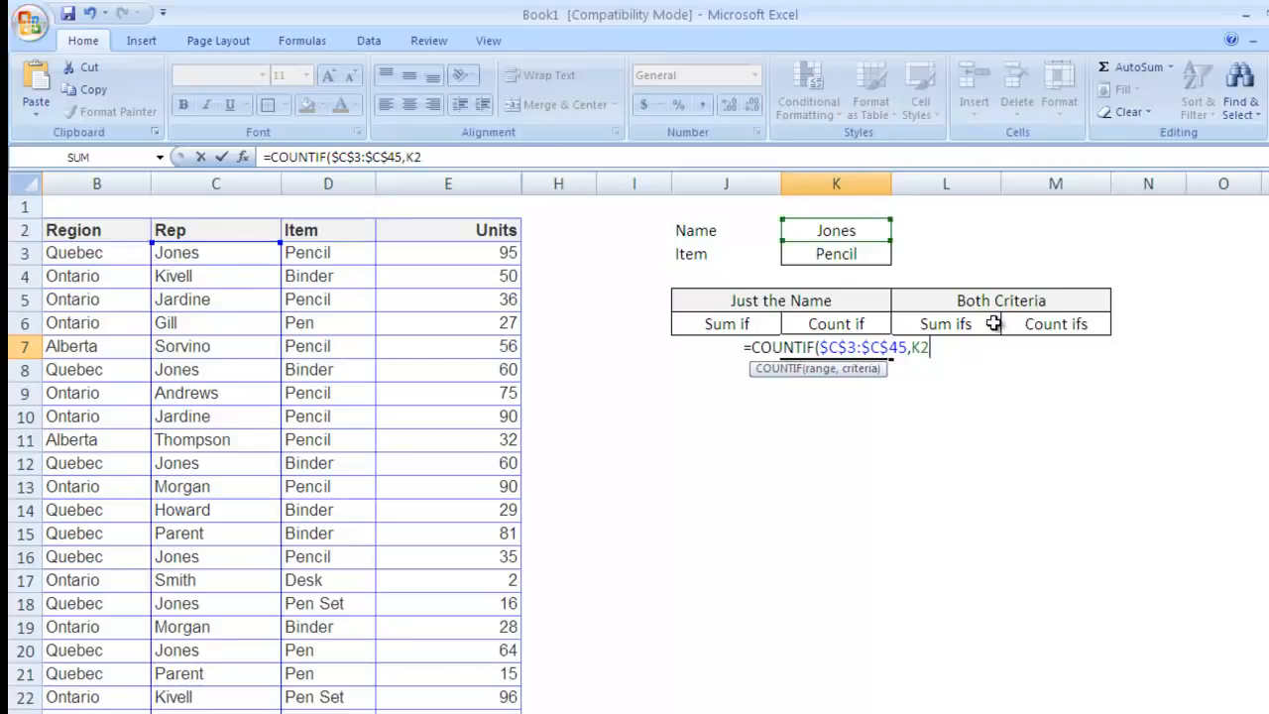
pyautogui.write(')')
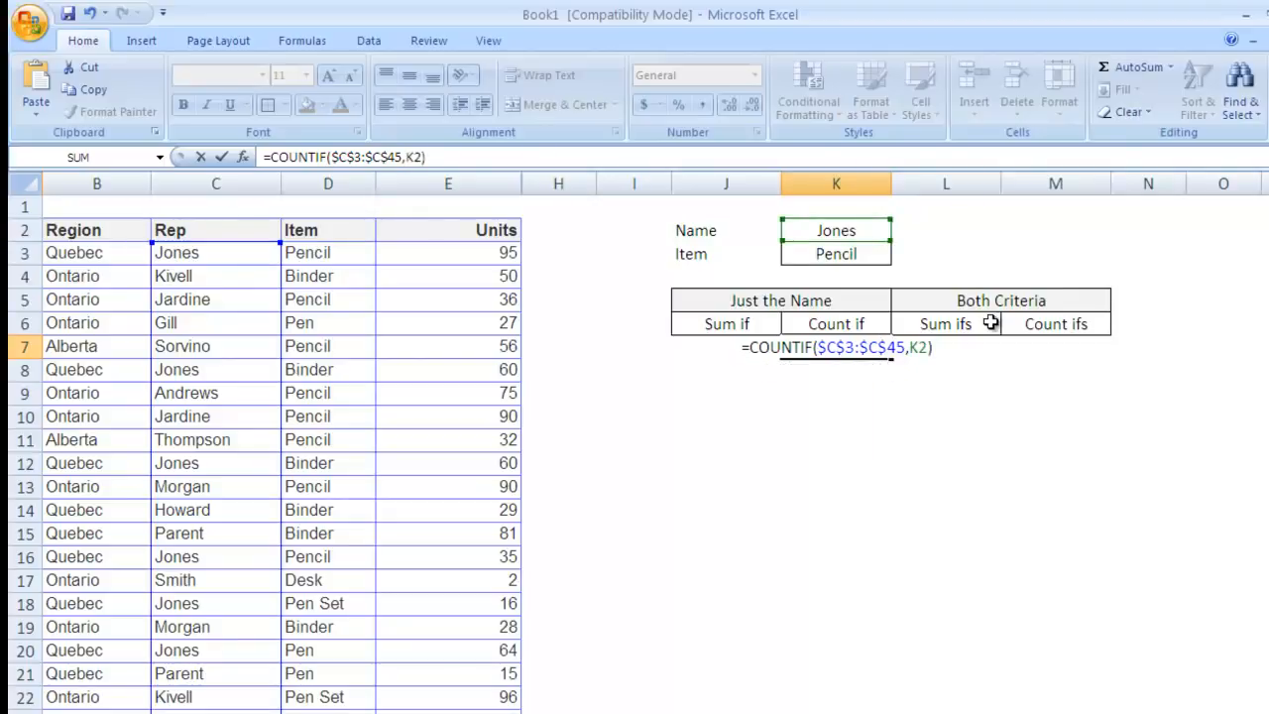
pyautogui.press('Return')
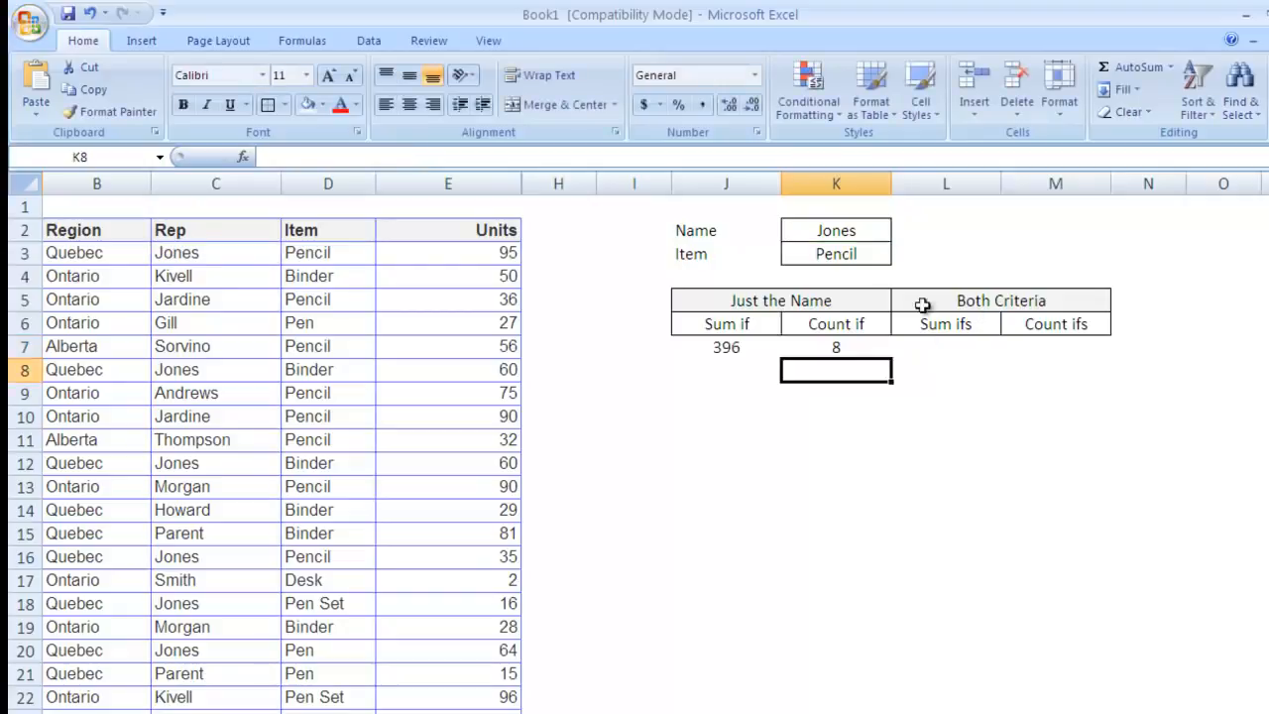
# Step: Type Howard into K2, so Sum if shows 125 and Count if shows 2
pyautogui.click(841, 347)
pyautogui.click(833, 232)
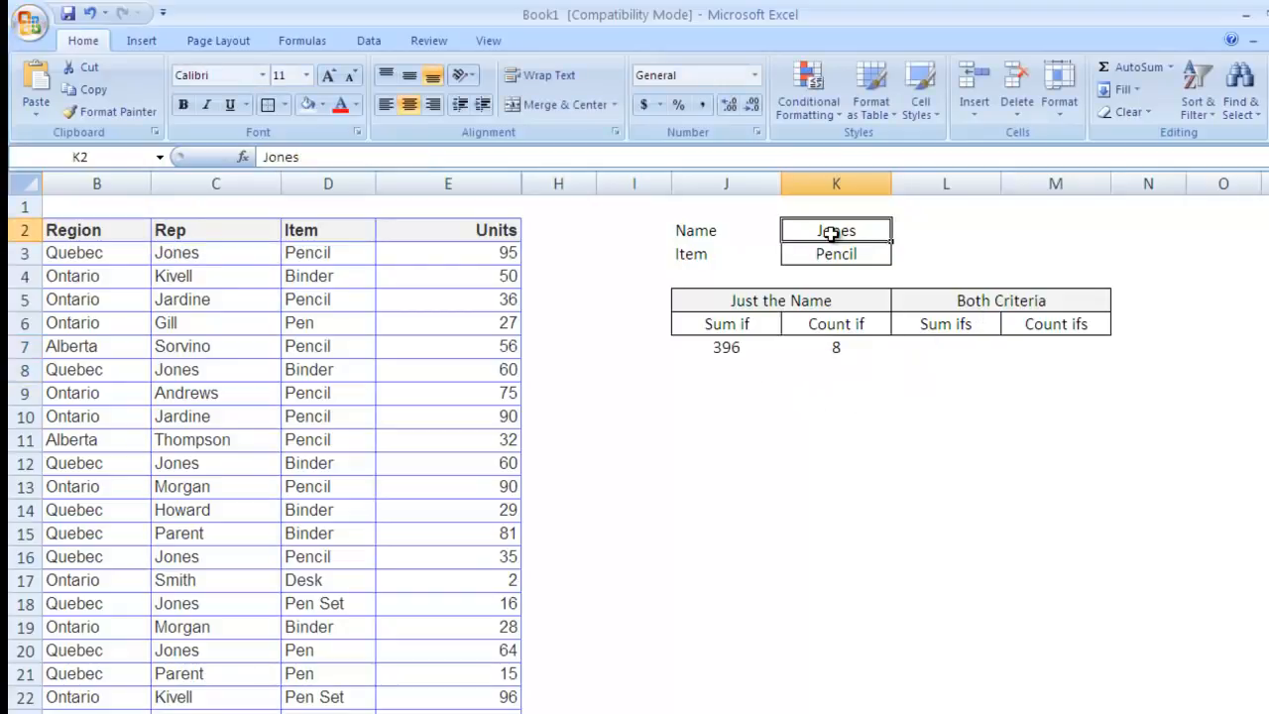
pyautogui.click(838, 349)
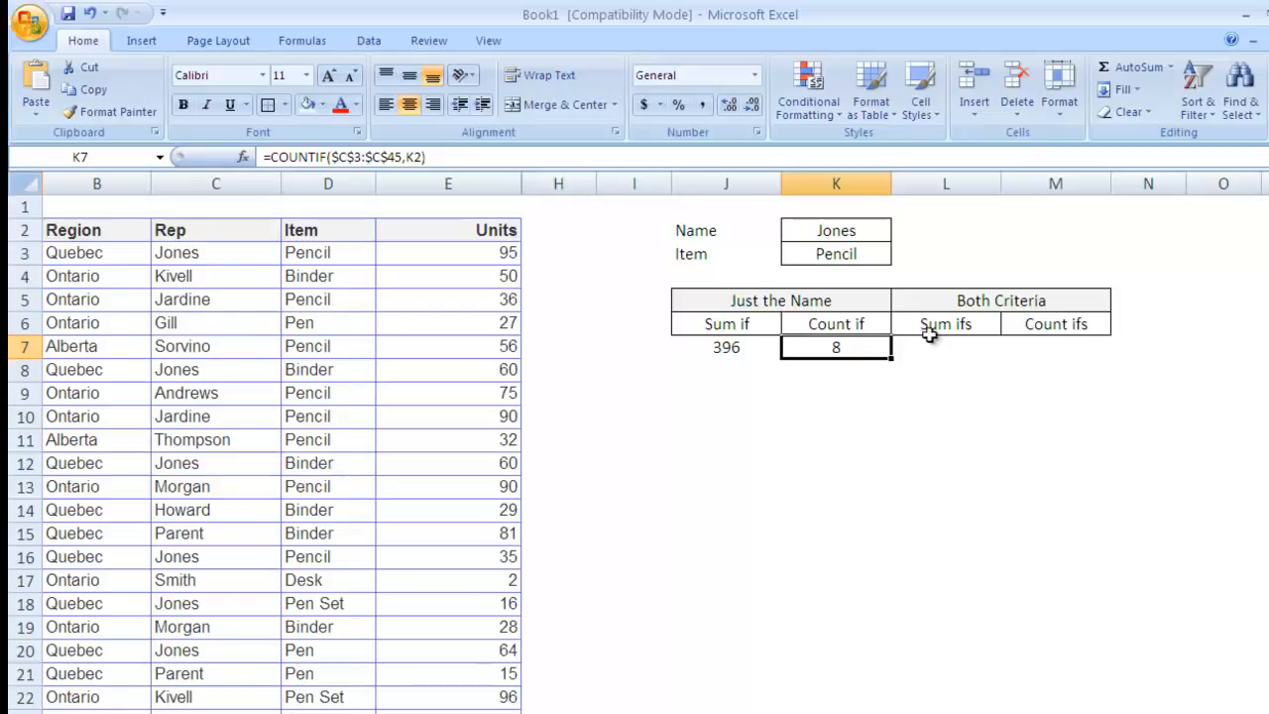
pyautogui.click(854, 229)
pyautogui.write('Howard')
pyautogui.press('Return')
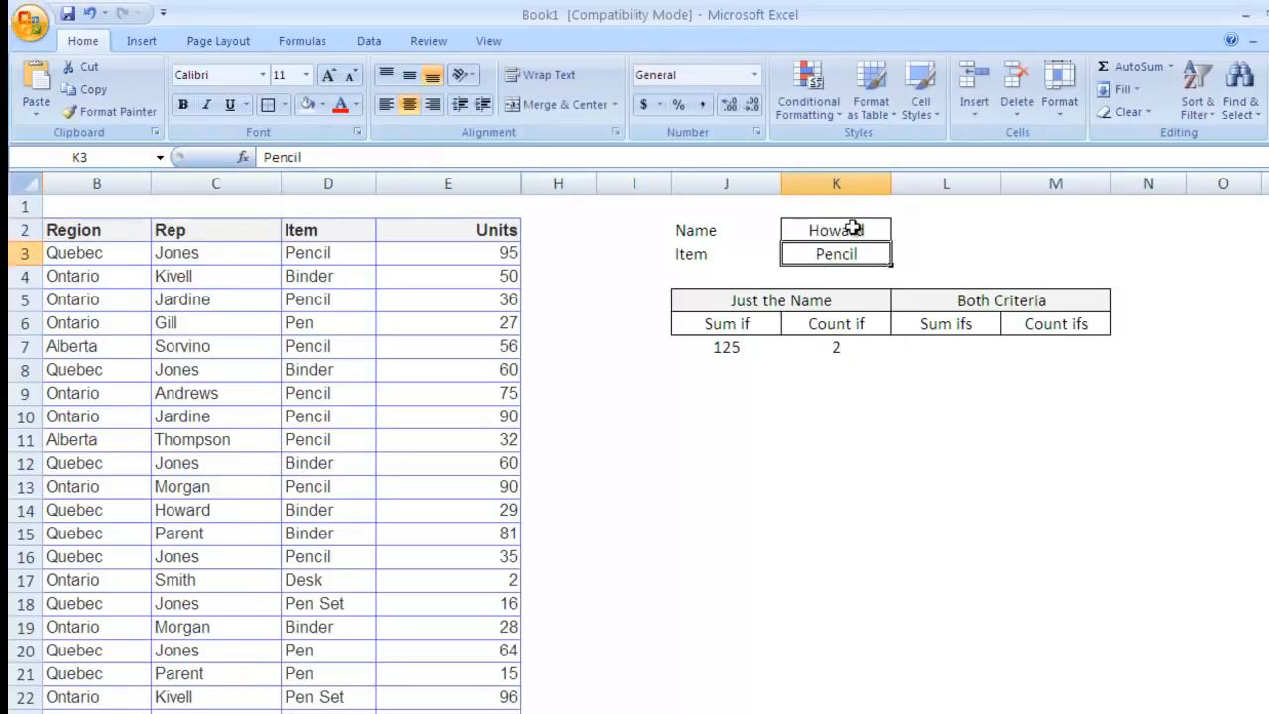
pyautogui.click(838, 351)
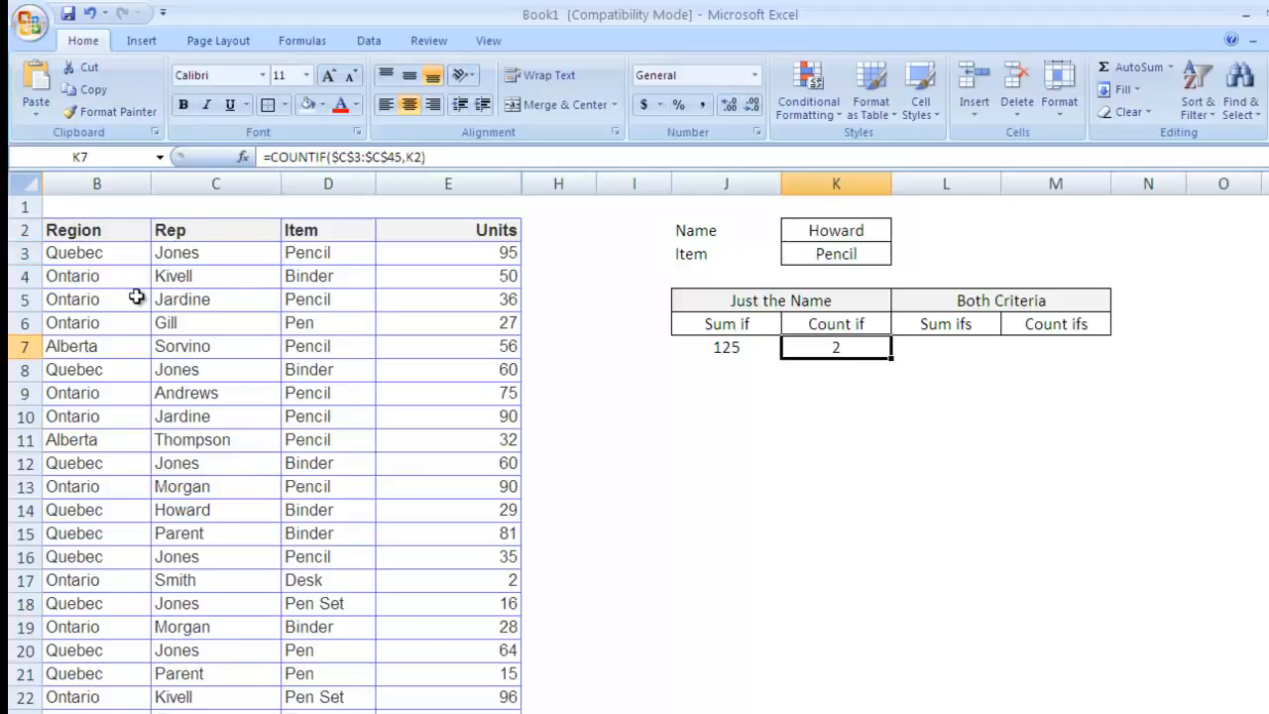
pyautogui.click(191, 295)
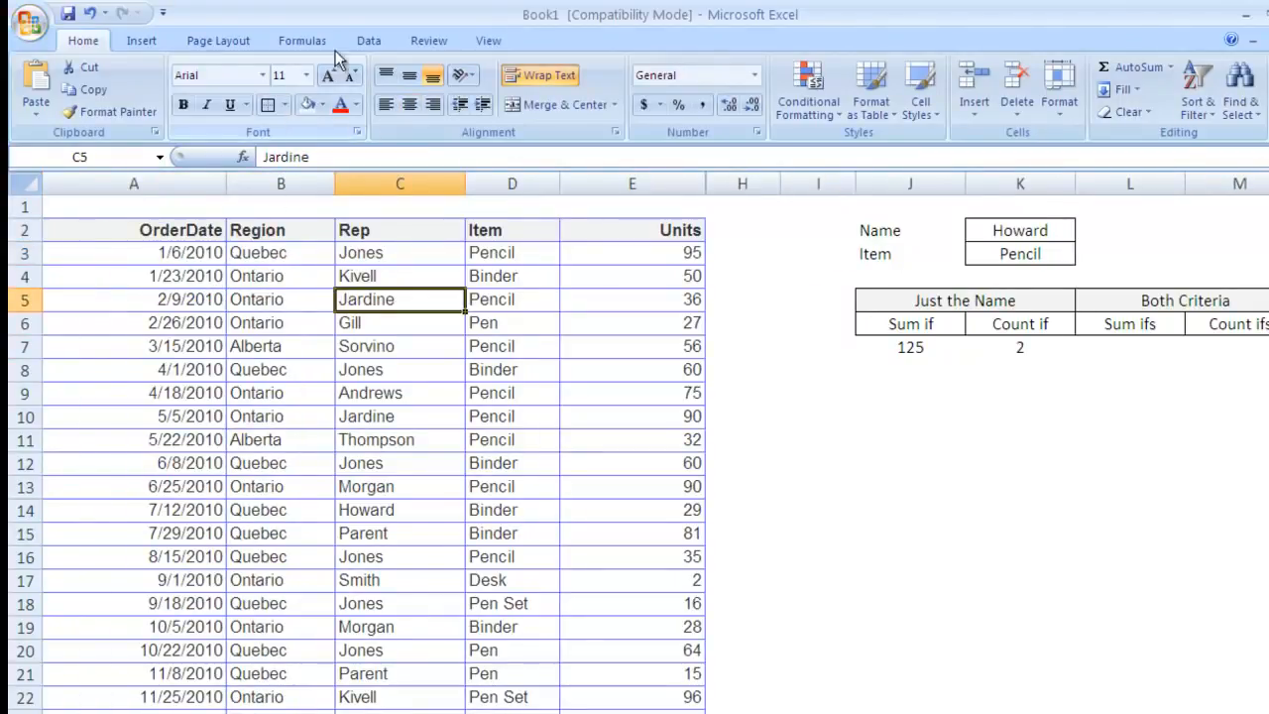
# Step: Filter the Rep column to Howard only, confirming orders of 29 and 96, then undo
pyautogui.click(368, 41)
pyautogui.click(541, 92)
pyautogui.click(454, 230)
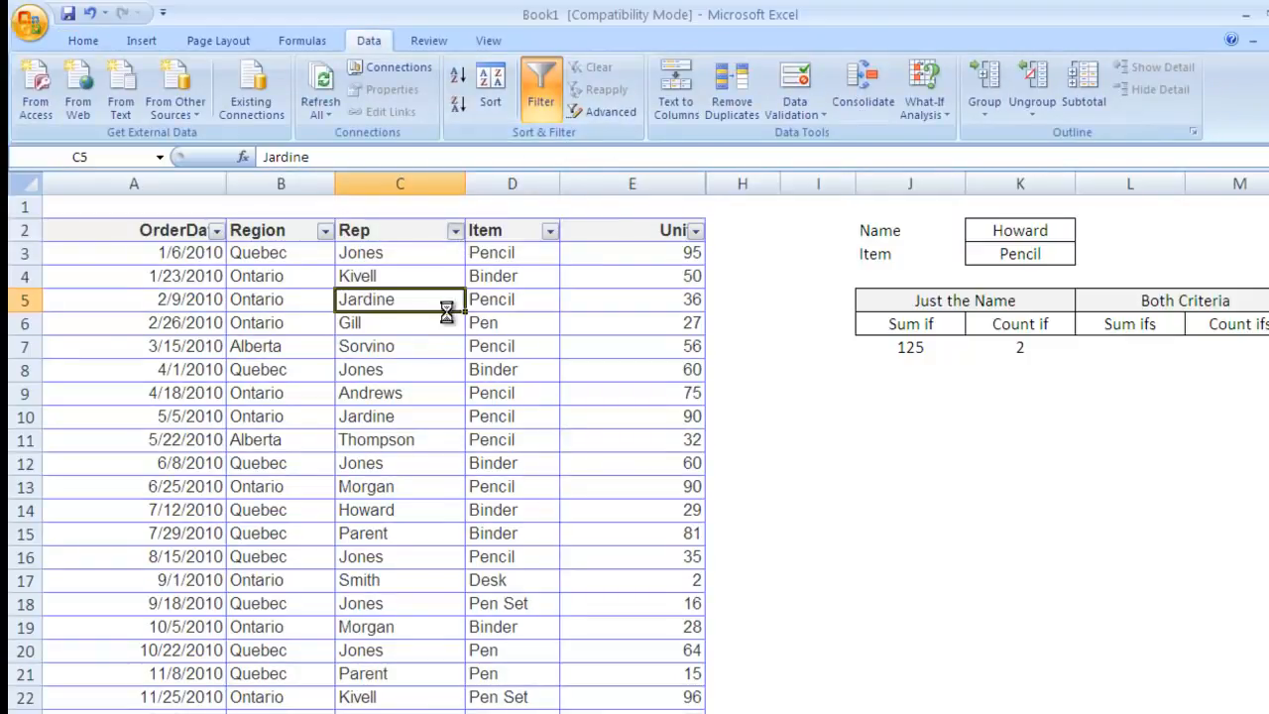
pyautogui.click(293, 393)
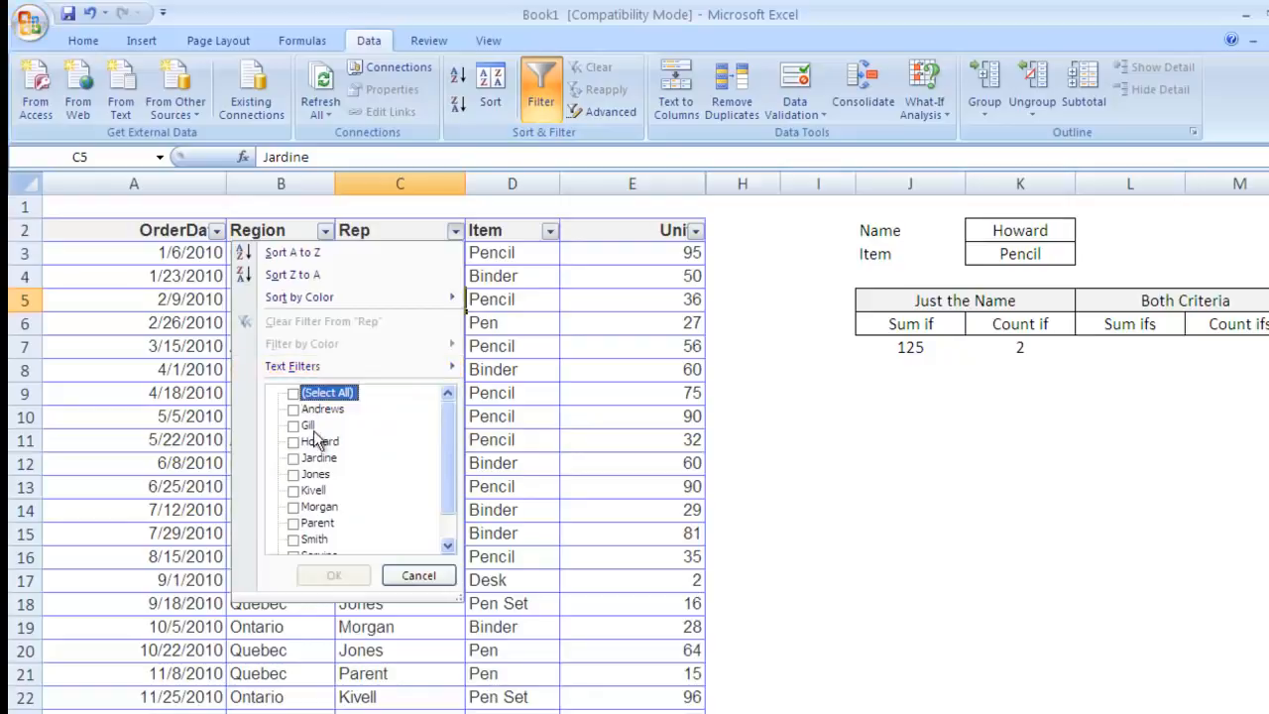
pyautogui.click(294, 441)
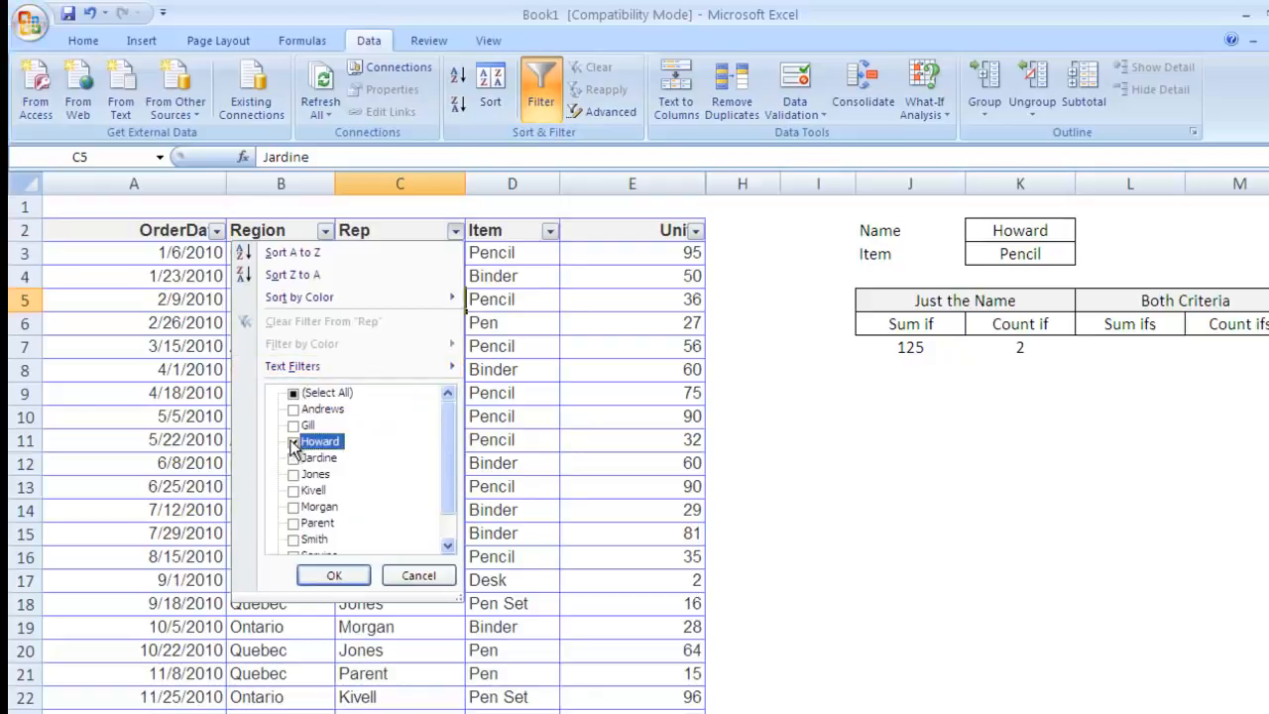
pyautogui.click(335, 574)
pyautogui.click(335, 574)
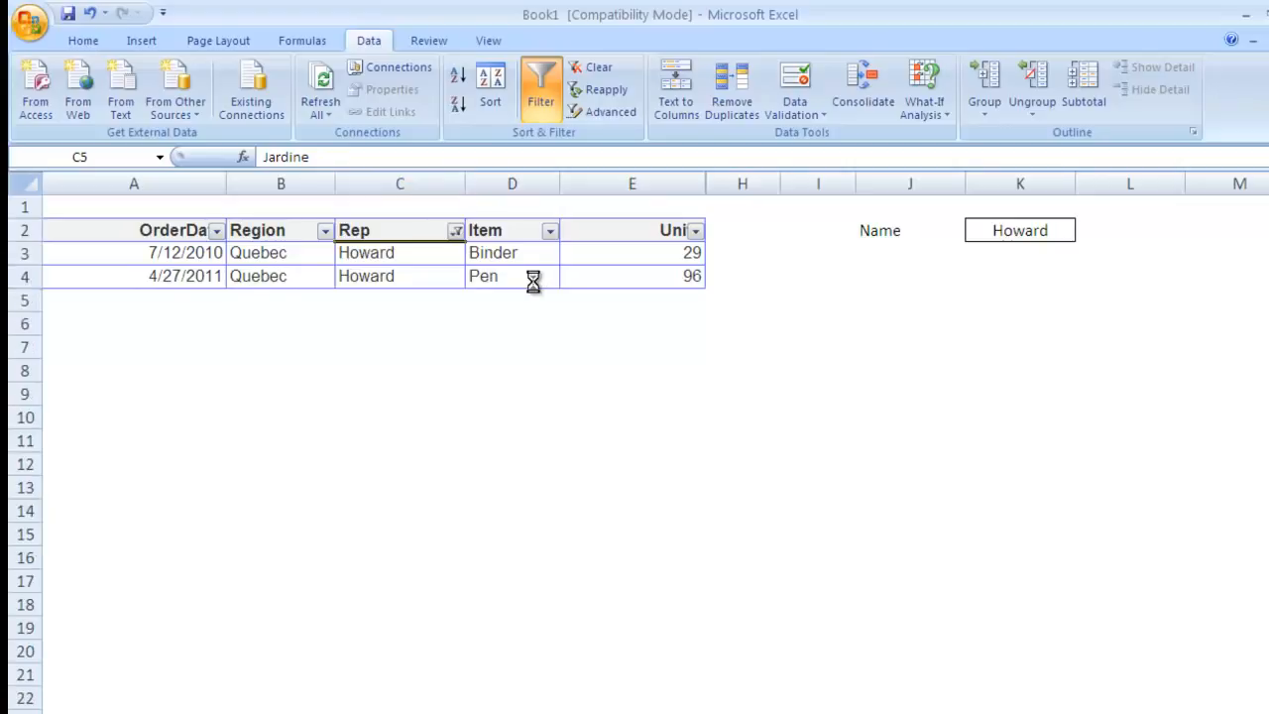
pyautogui.hotkey('ctrl', 'z')
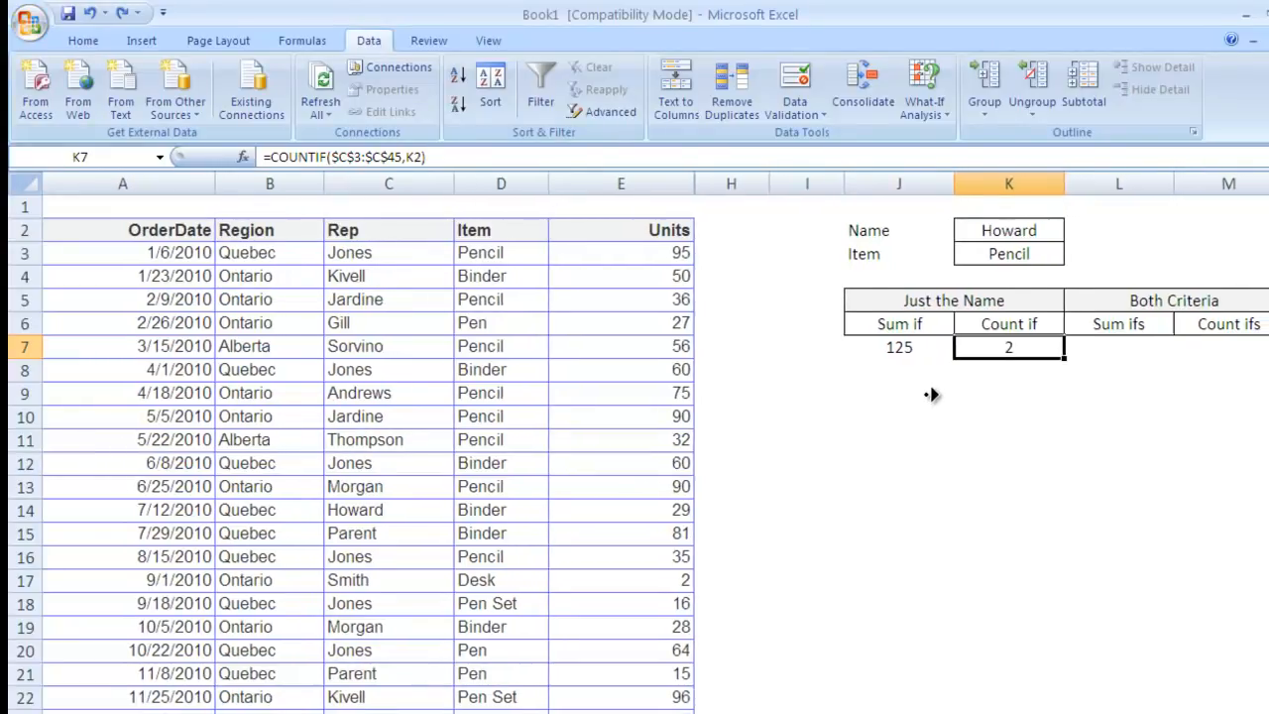
# Step: Set the Name criterion in K2 back to Jones
pyautogui.hscroll(3, 920, 395)
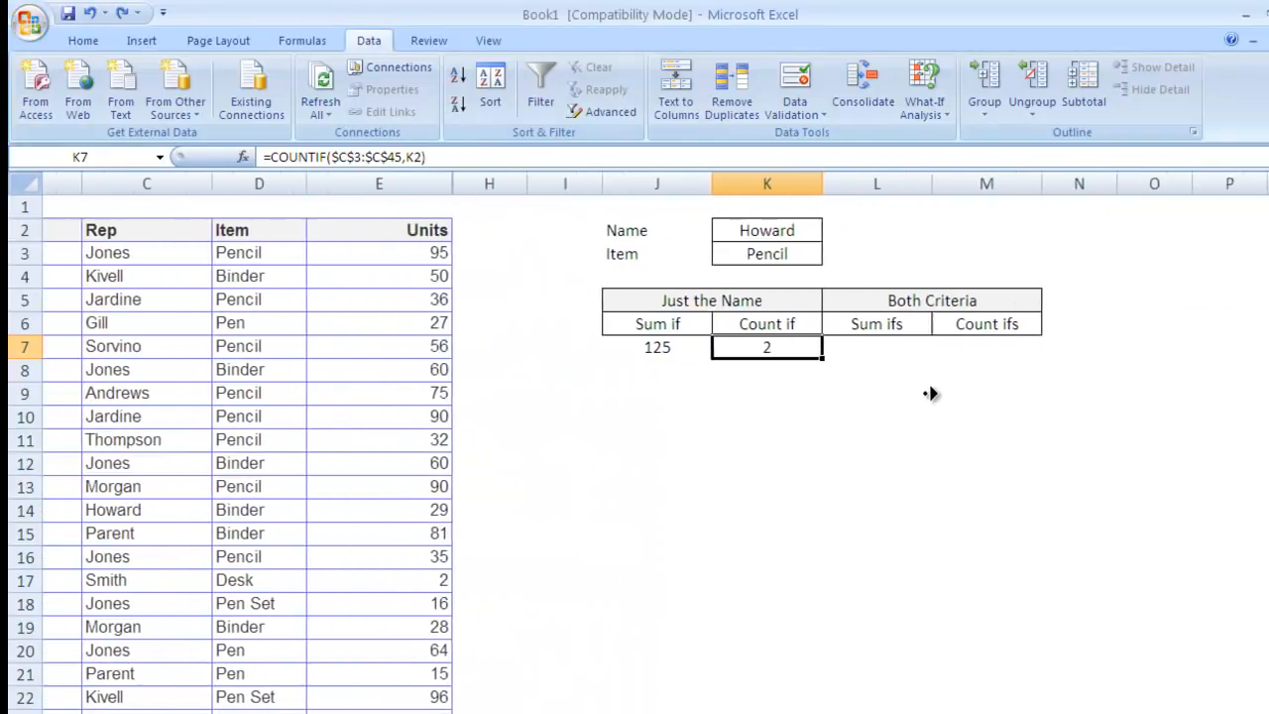
pyautogui.click(927, 393)
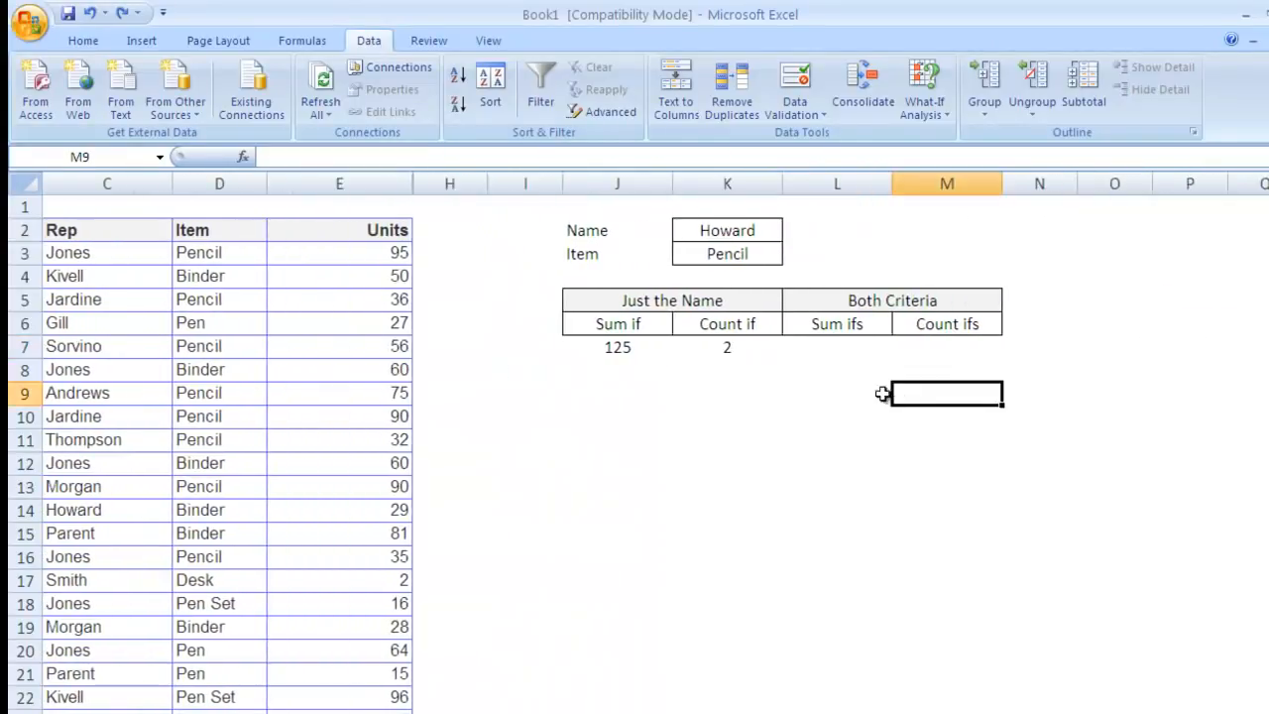
pyautogui.click(837, 346)
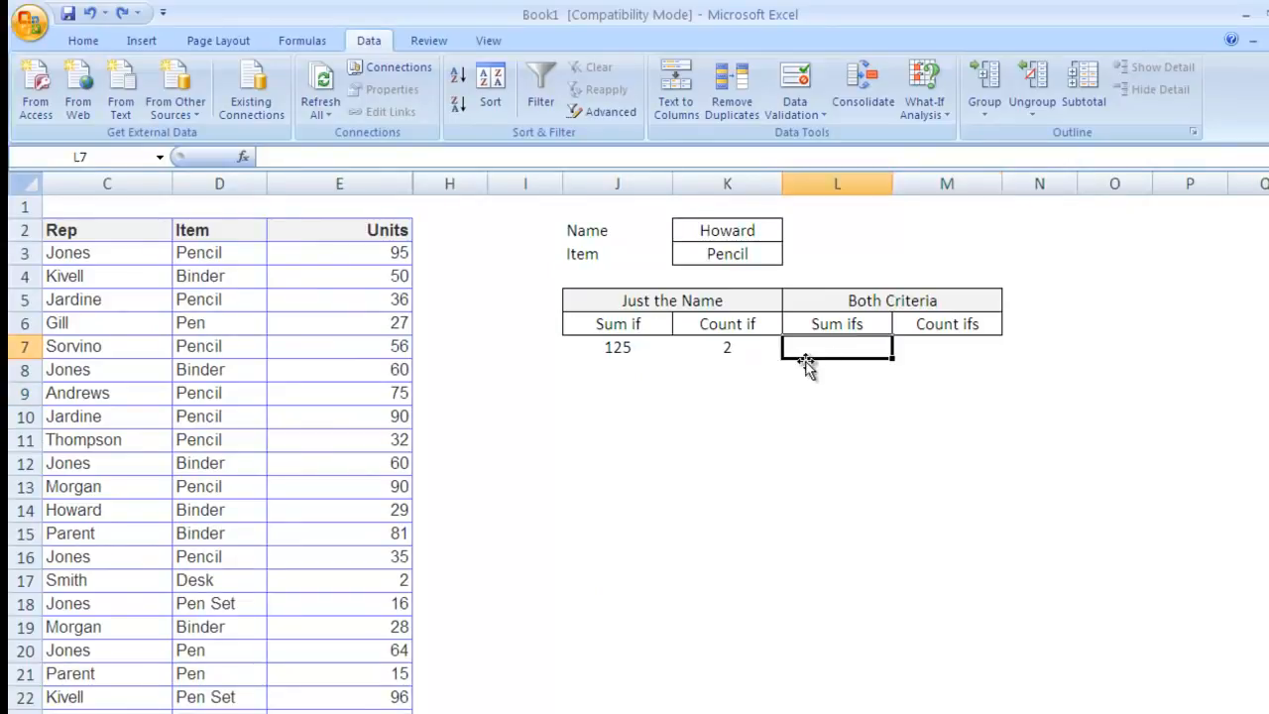
pyautogui.middleClick(727, 406)
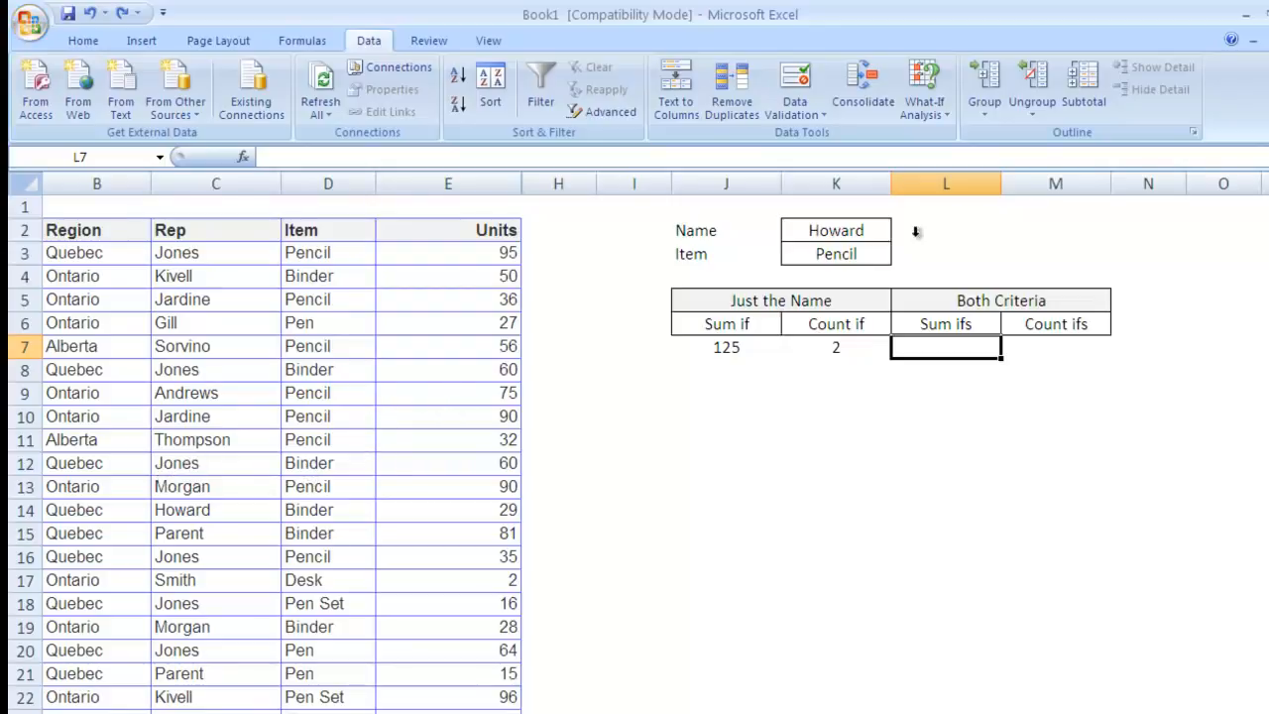
pyautogui.click(858, 210)
pyautogui.click(853, 230)
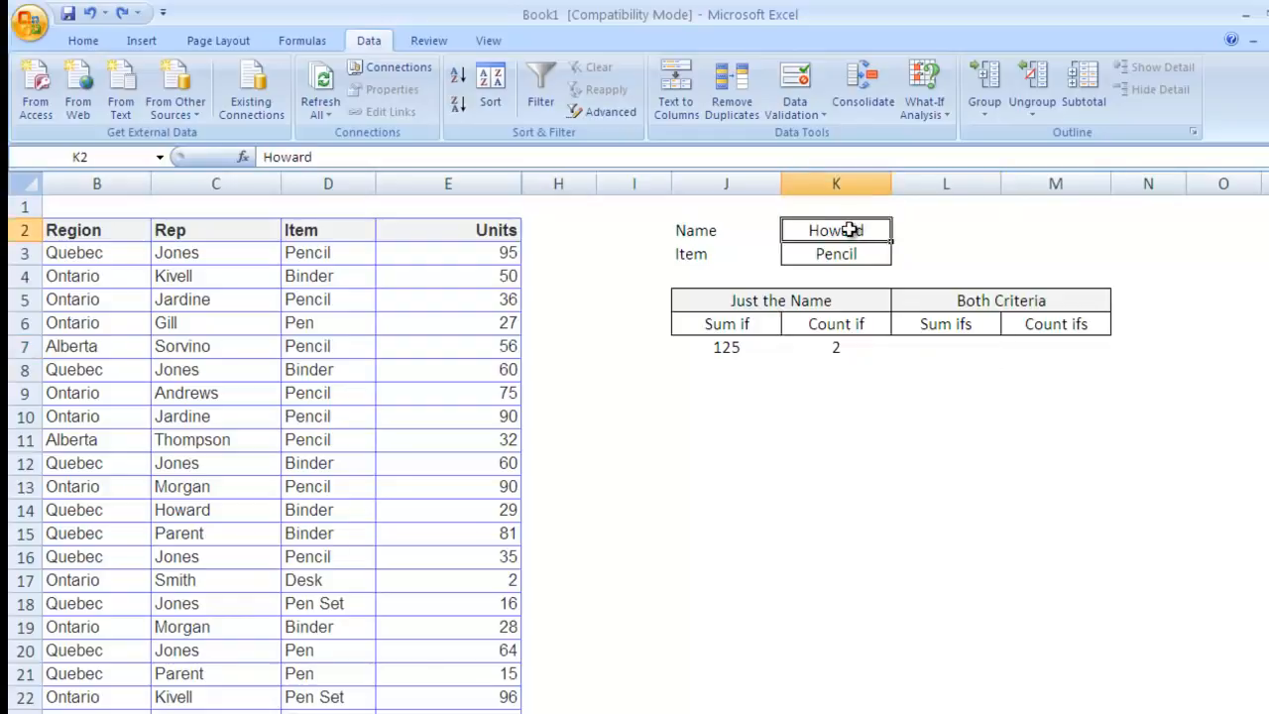
pyautogui.write('Jones')
pyautogui.press('Return')
# Step: Enter Binders as the Item criterion and start =sumifs in L7
pyautogui.write('Bi')
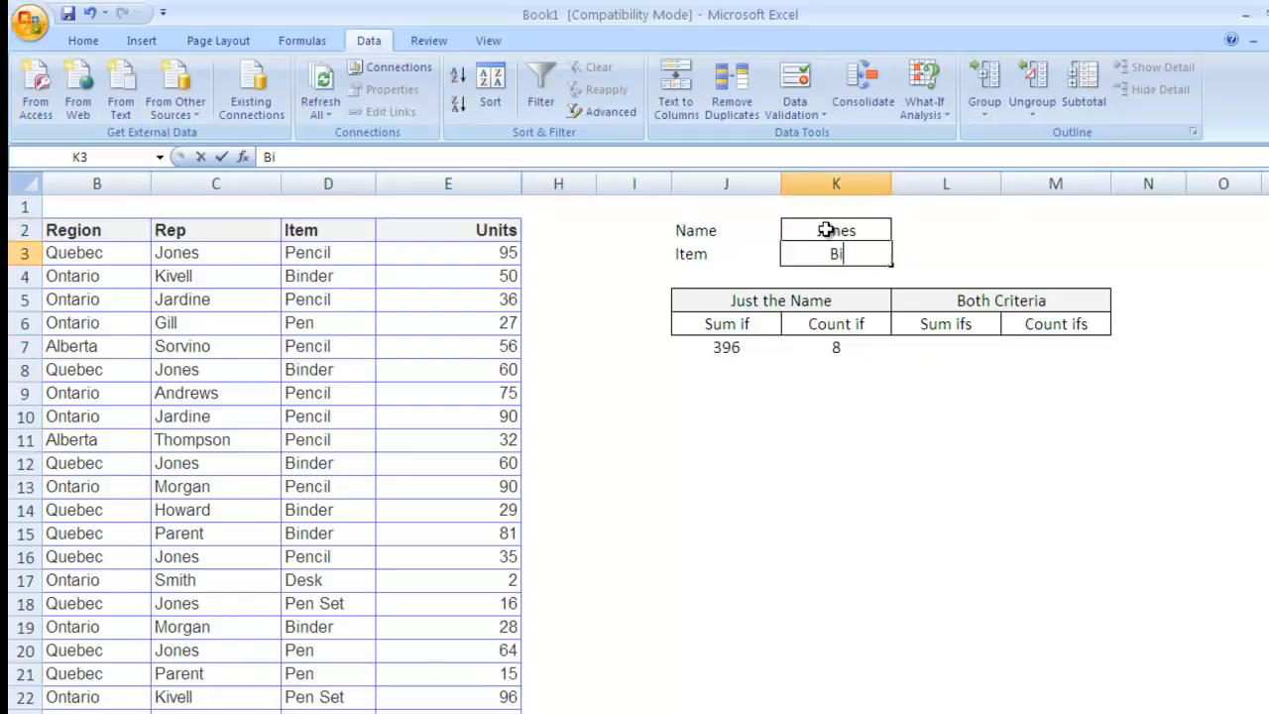
pyautogui.write('nders')
pyautogui.press('Return')
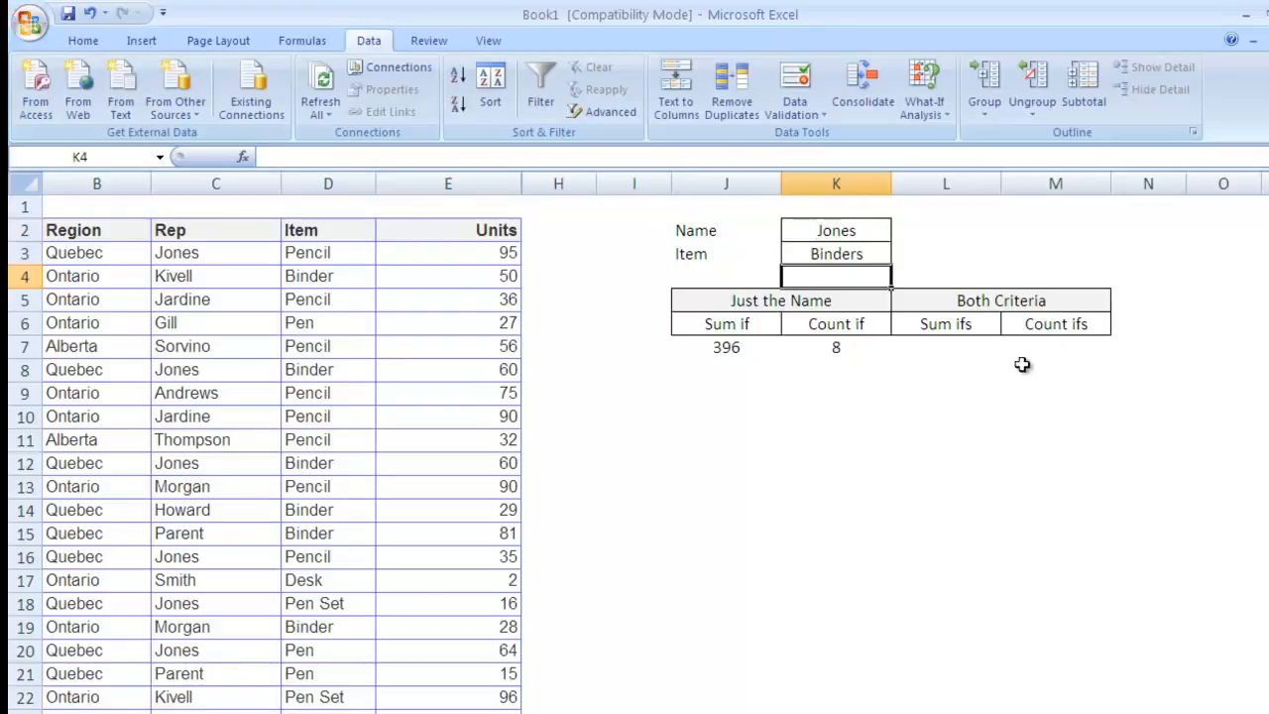
pyautogui.click(956, 349)
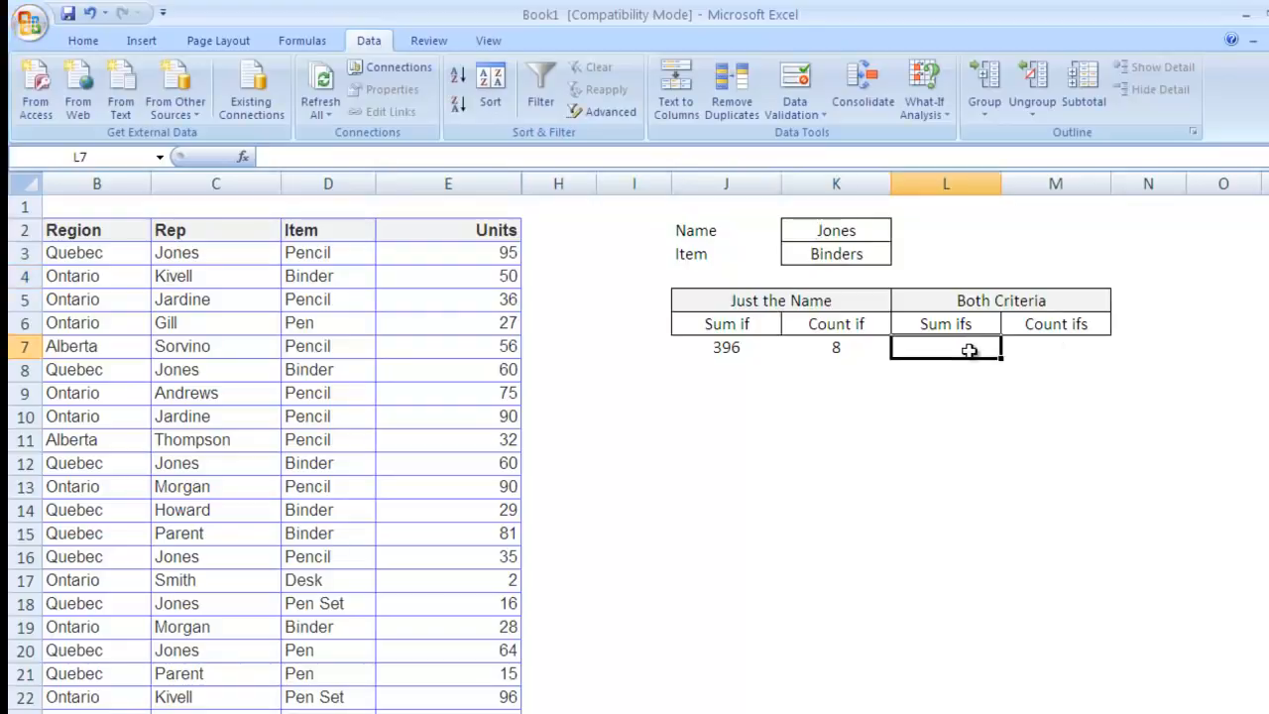
pyautogui.write('=')
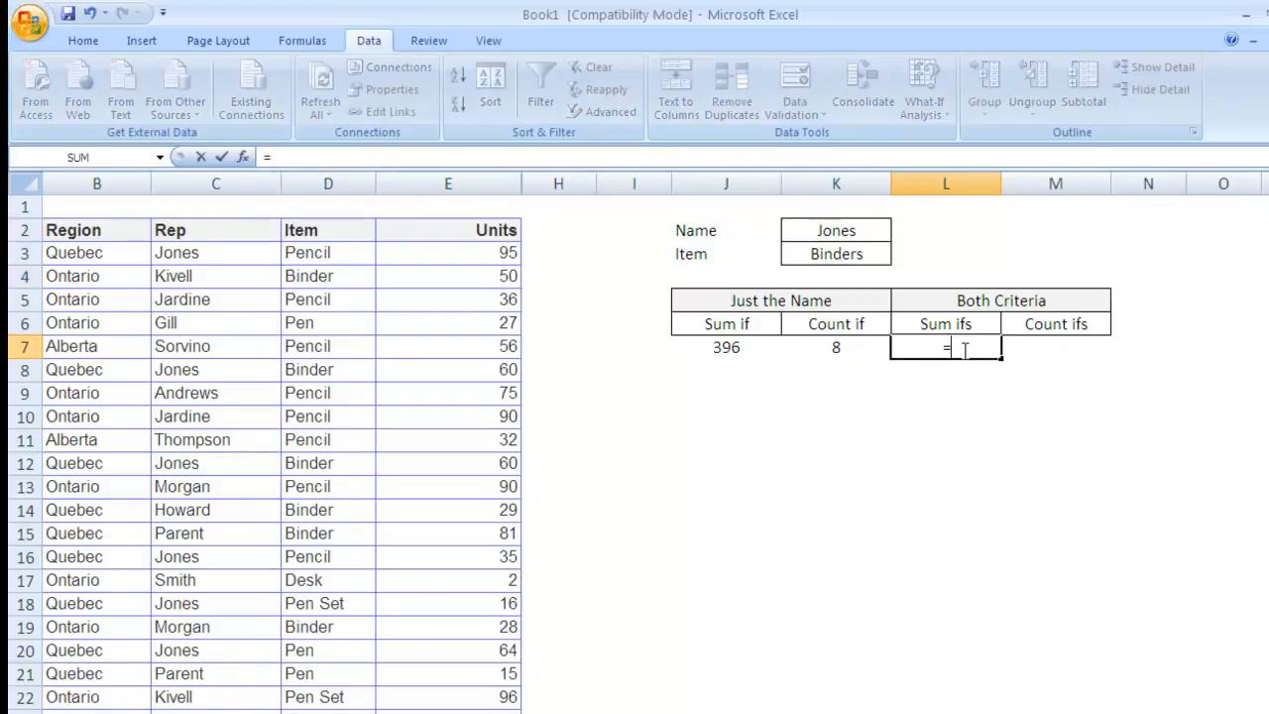
pyautogui.write('sumifs')
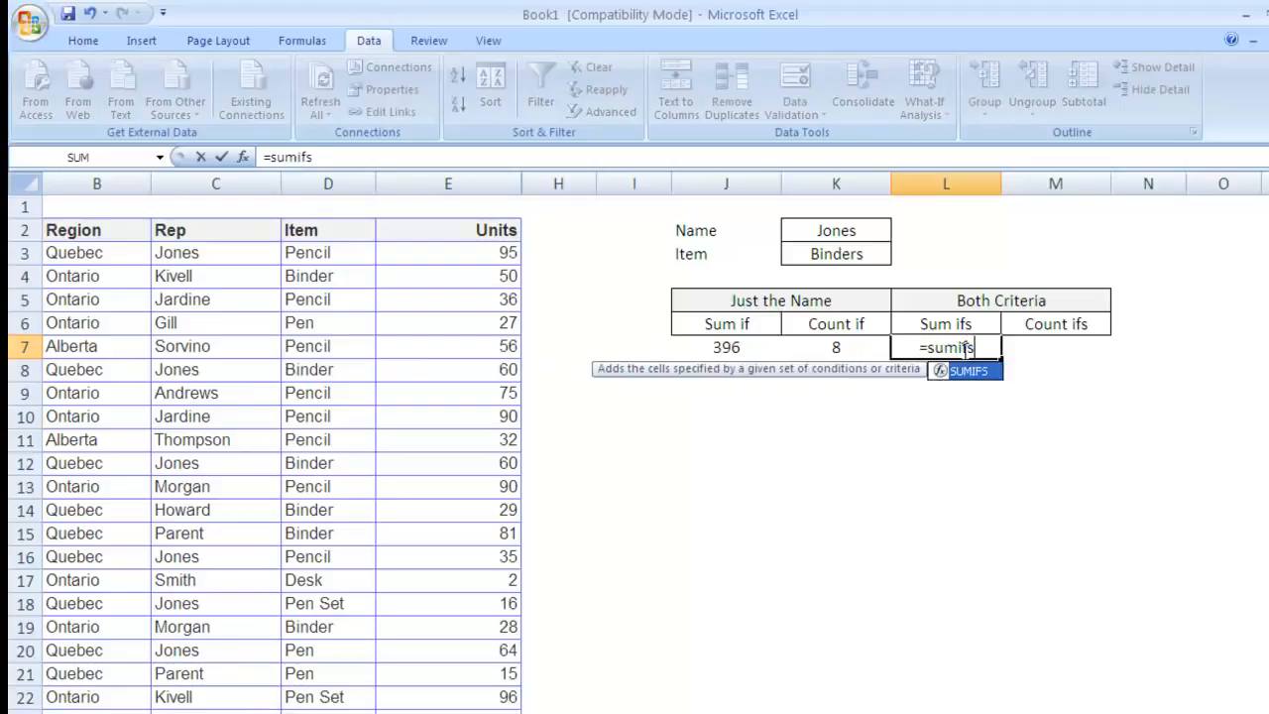
# Step: Give SUMIFS the absolute sum range $E$3:$E$45
pyautogui.press('Tab')
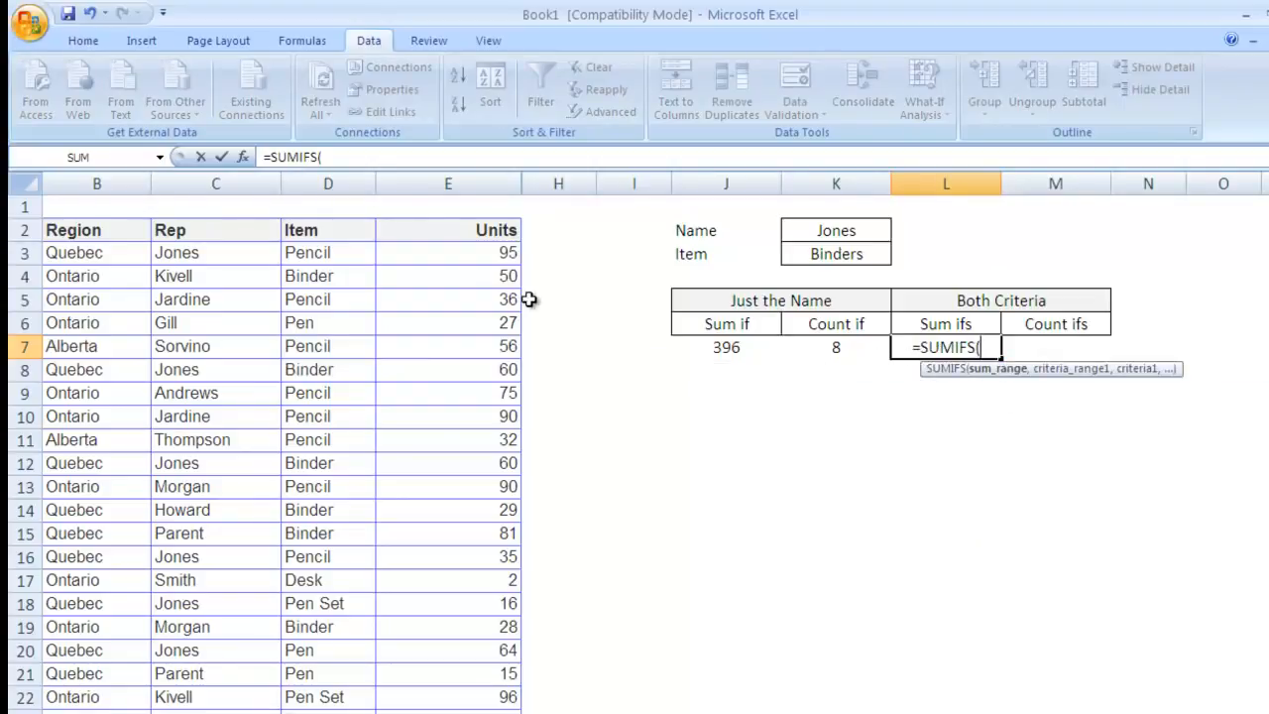
pyautogui.click(477, 254)
pyautogui.hotkey('ctrl', 'shift', 'Down')
pyautogui.middleClick(739, 650)
pyautogui.middleClick(711, 277)
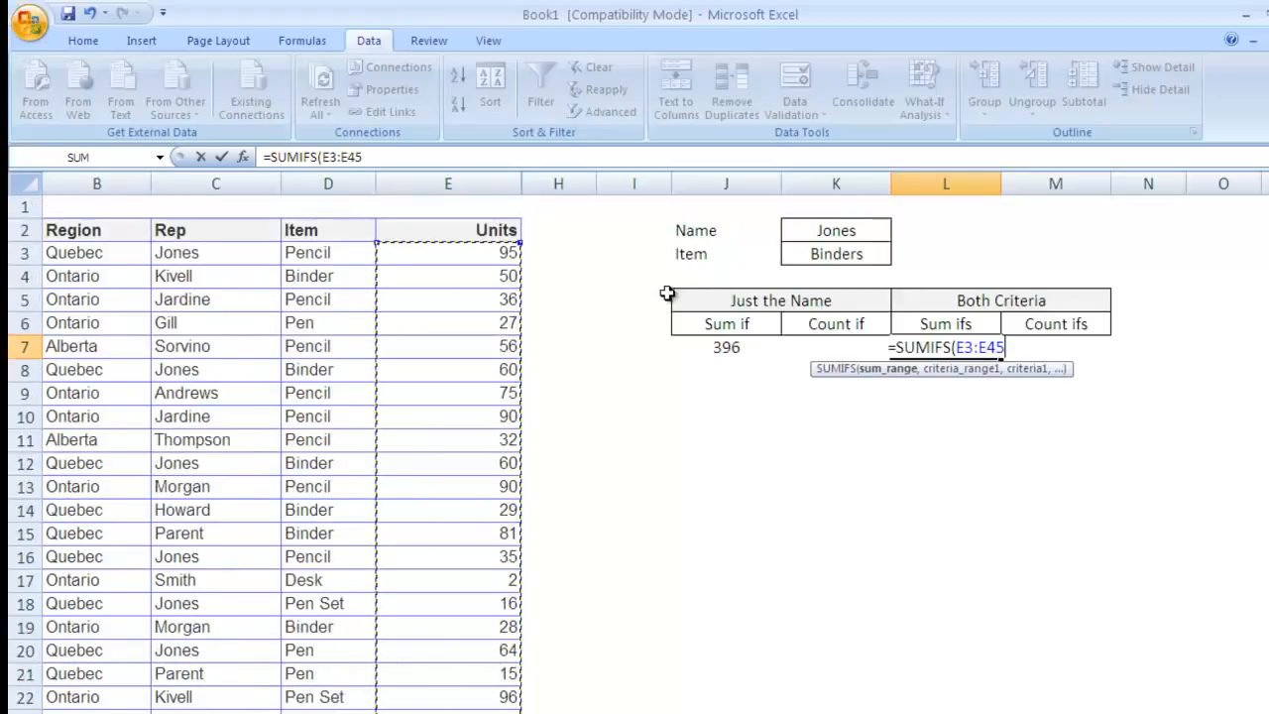
pyautogui.press('F4')
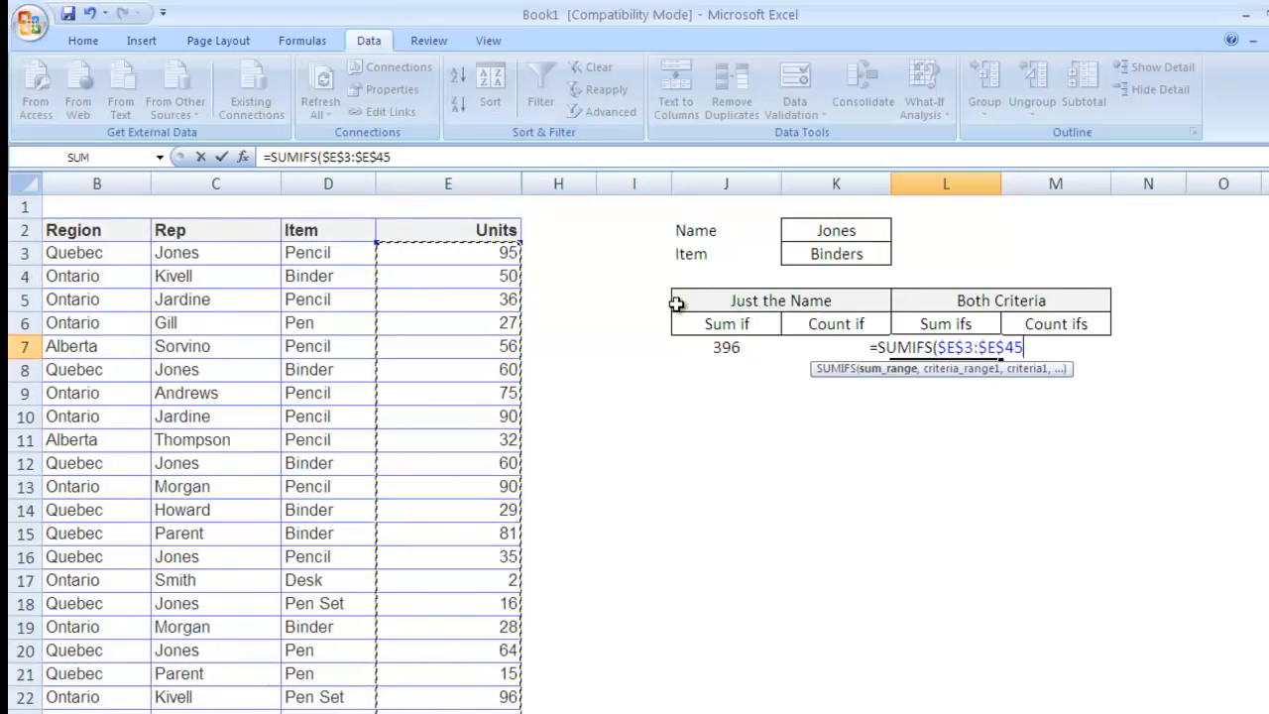
pyautogui.write(',')
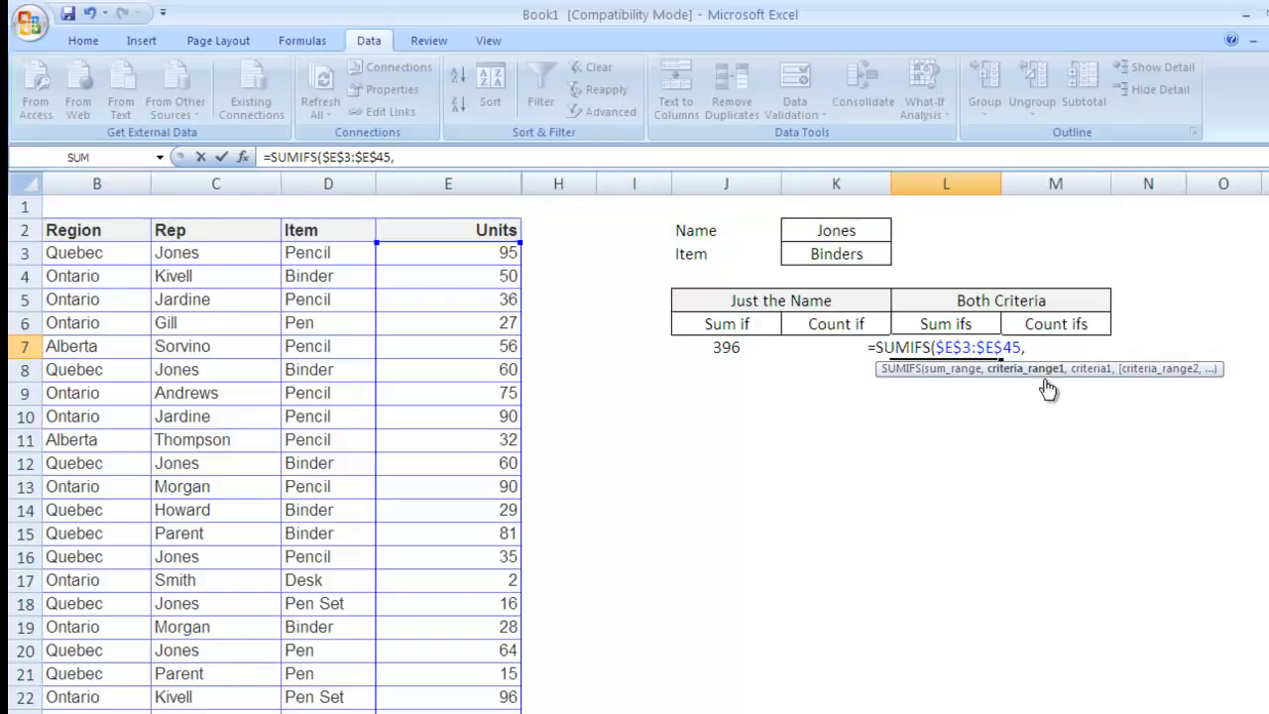
# Step: Add the Rep criteria range $C$3:$C$45 matched against K2
pyautogui.click(208, 252)
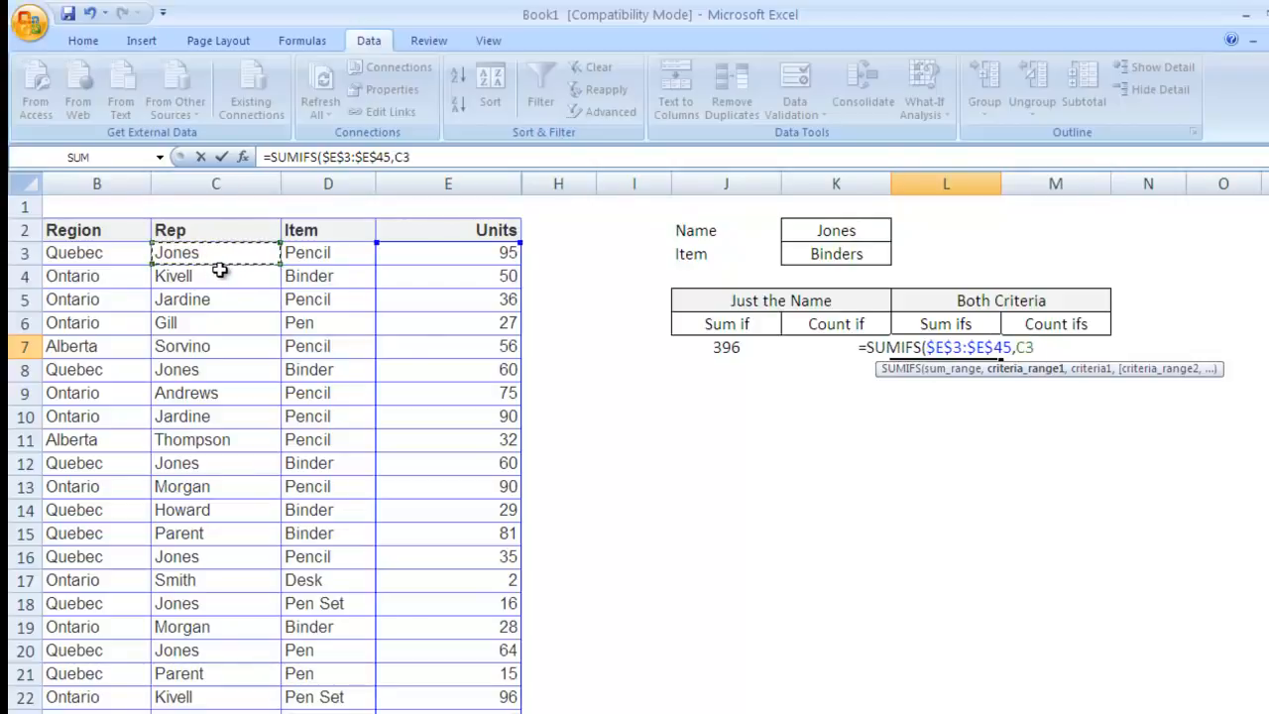
pyautogui.hotkey('ctrl', 'shift', 'Down')
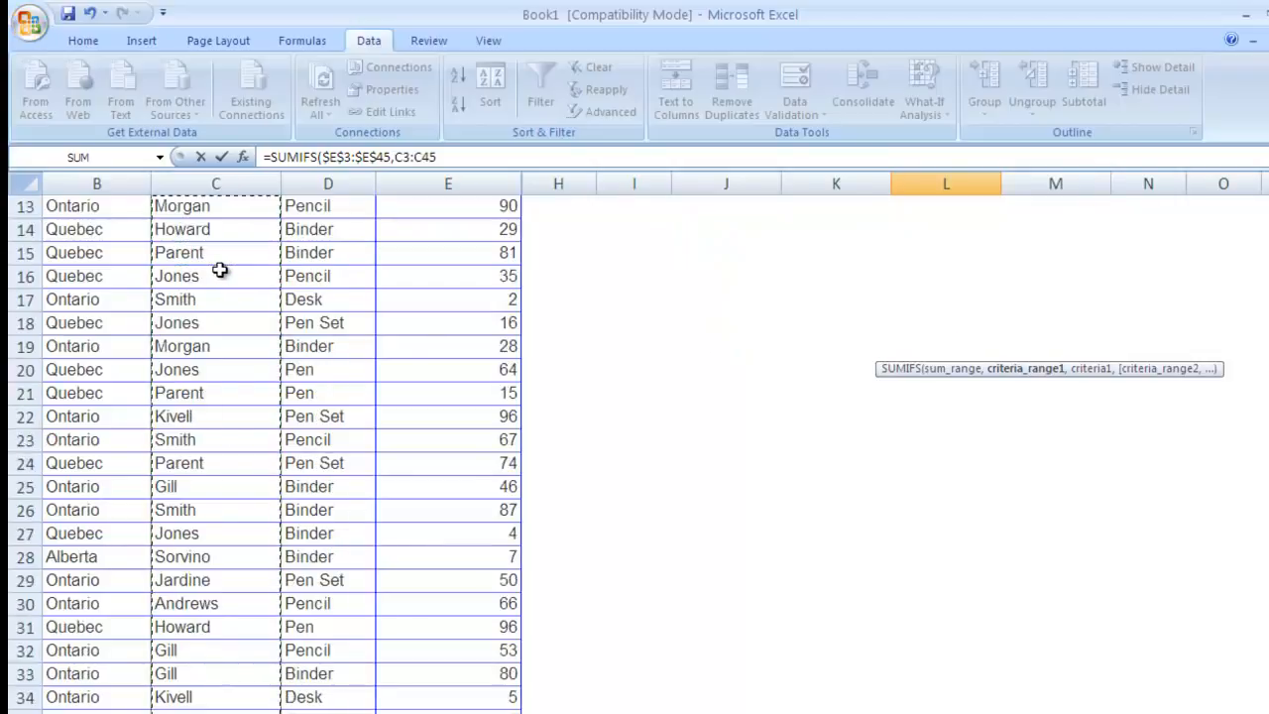
pyautogui.press('F4')
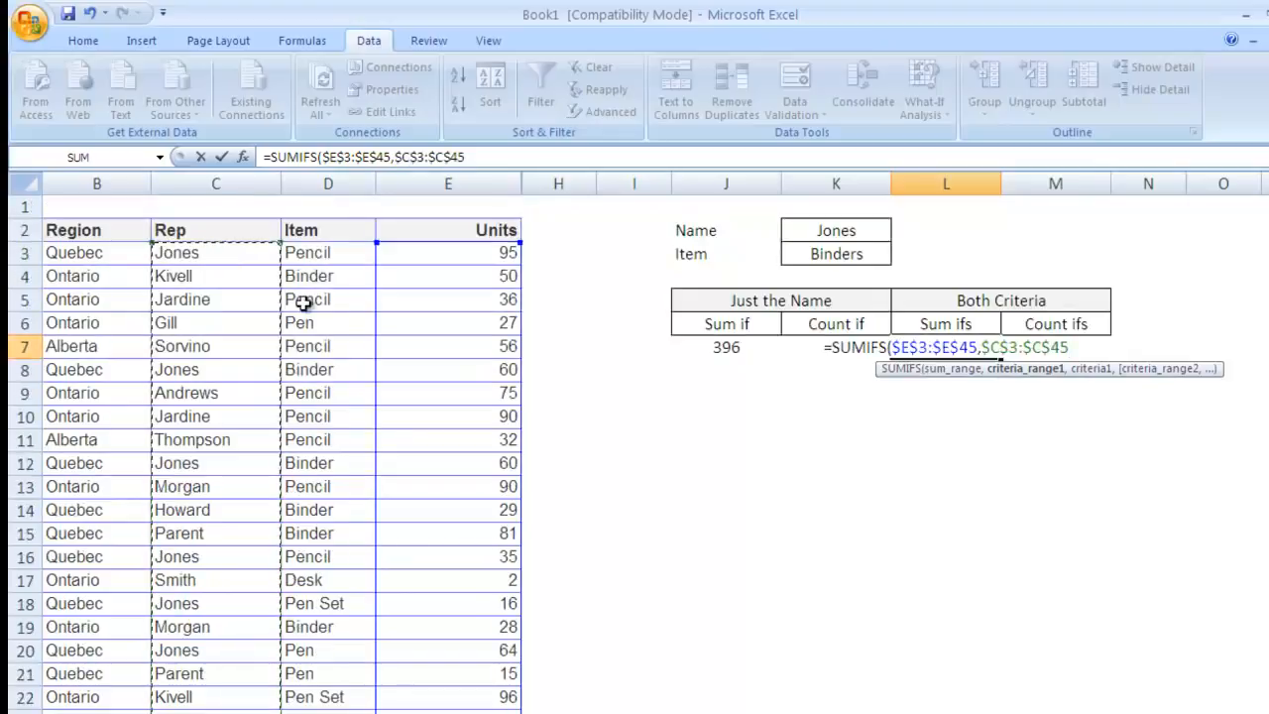
pyautogui.write(',')
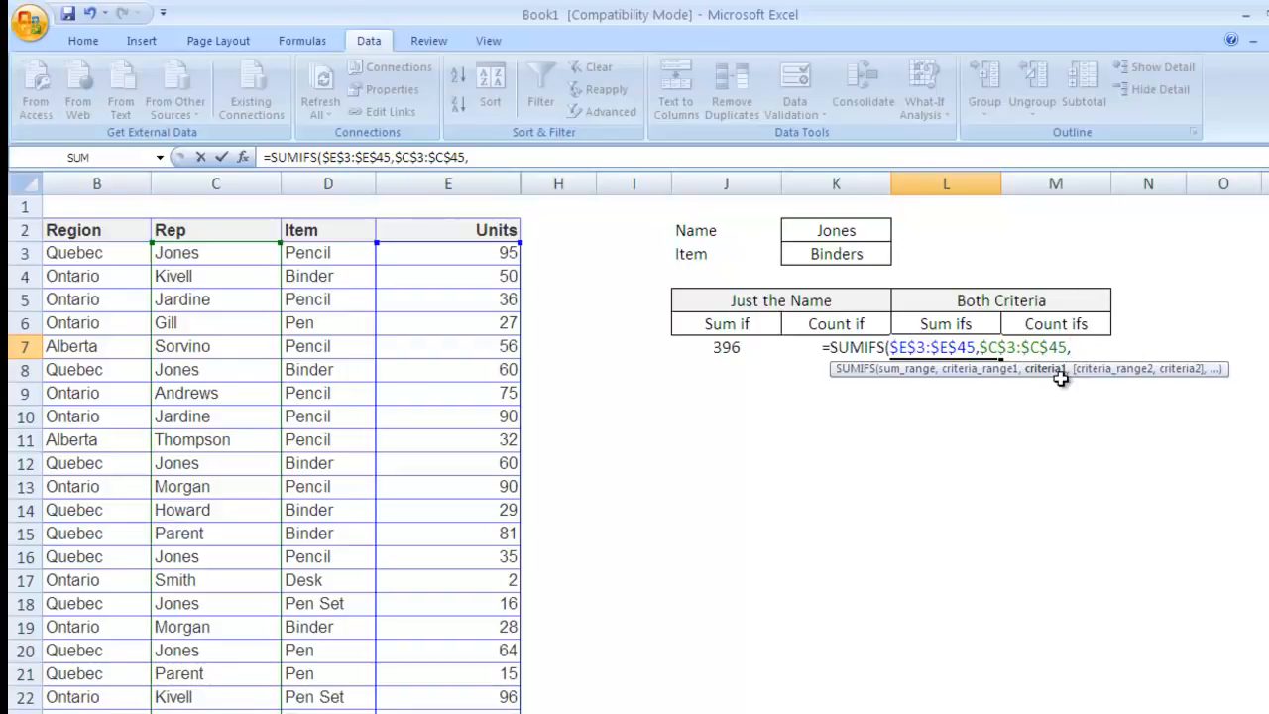
pyautogui.click(844, 230)
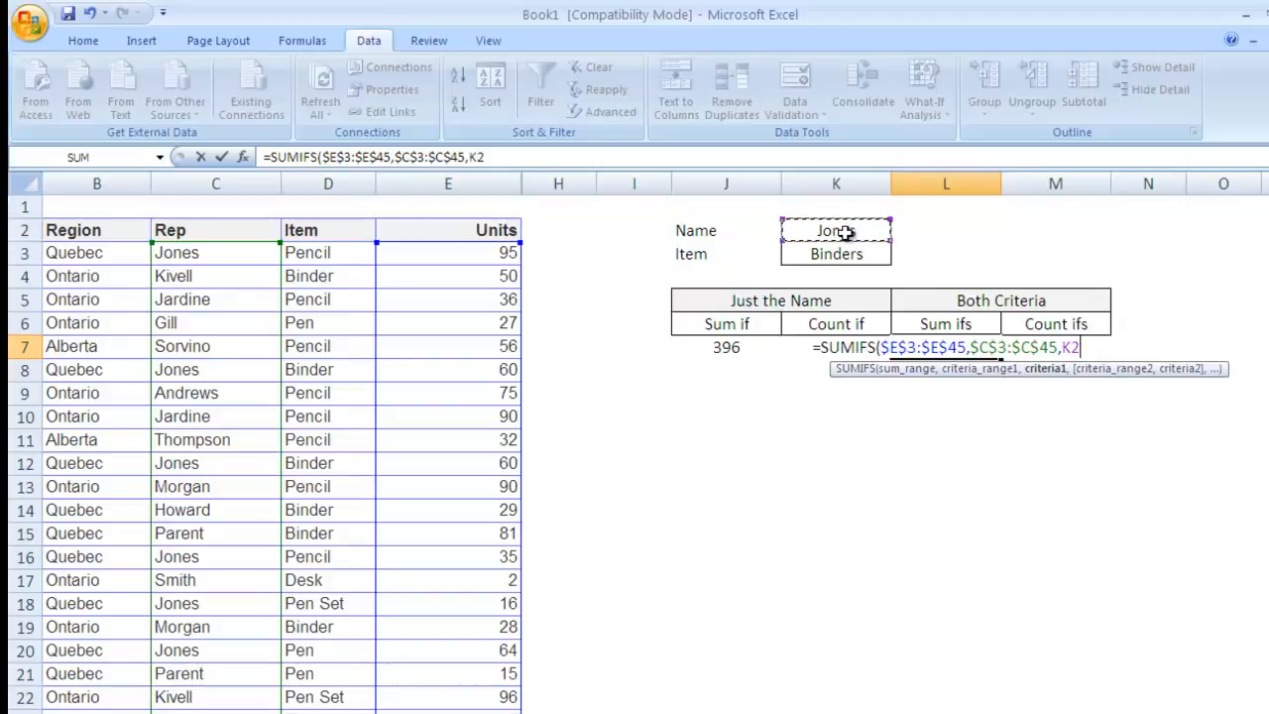
pyautogui.write(',')
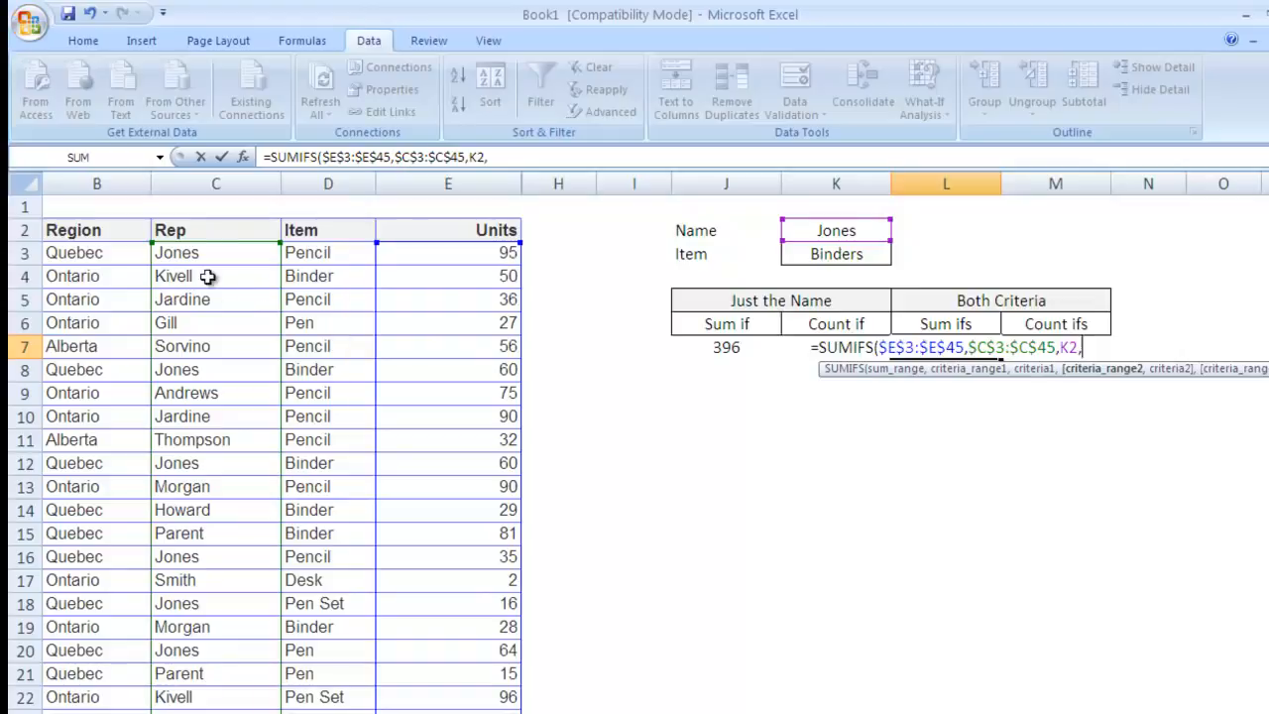
# Step: Add the Item criteria range $D$3:$D$45 matched against K3 and close the formula
pyautogui.click(327, 253)
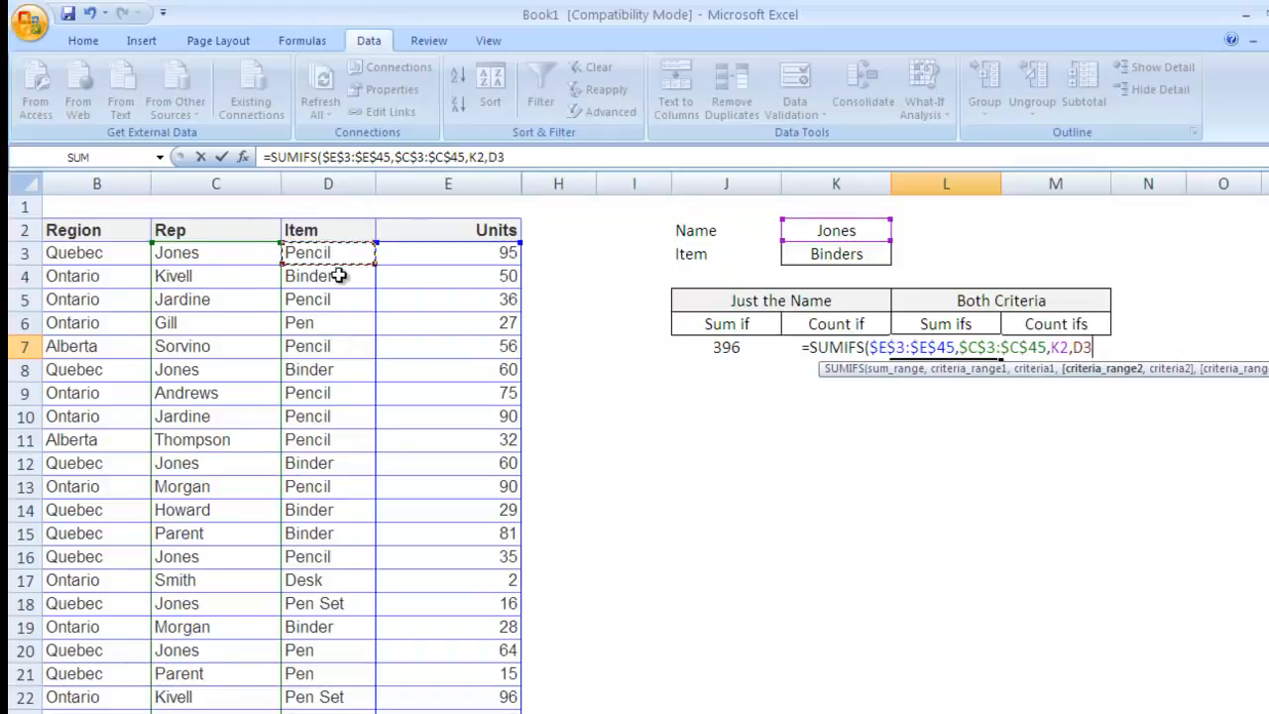
pyautogui.hotkey('ctrl', 'shift', 'Down')
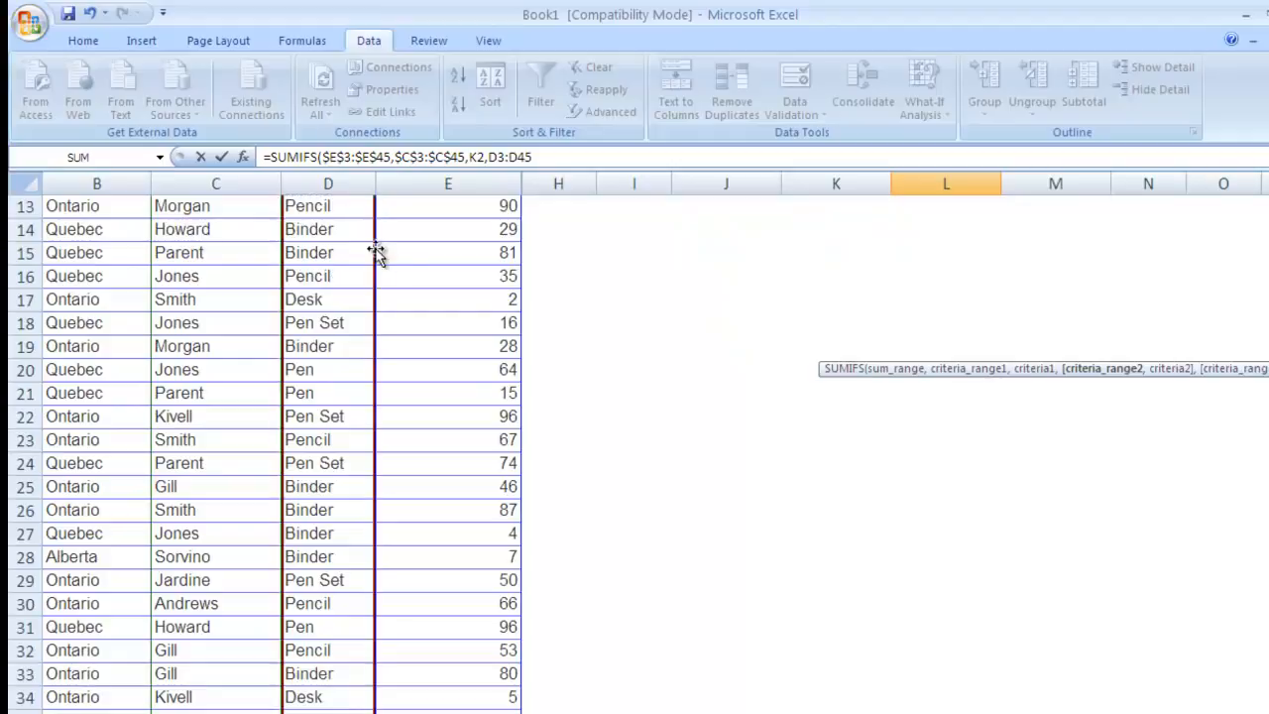
pyautogui.press('F4')
pyautogui.write(',')
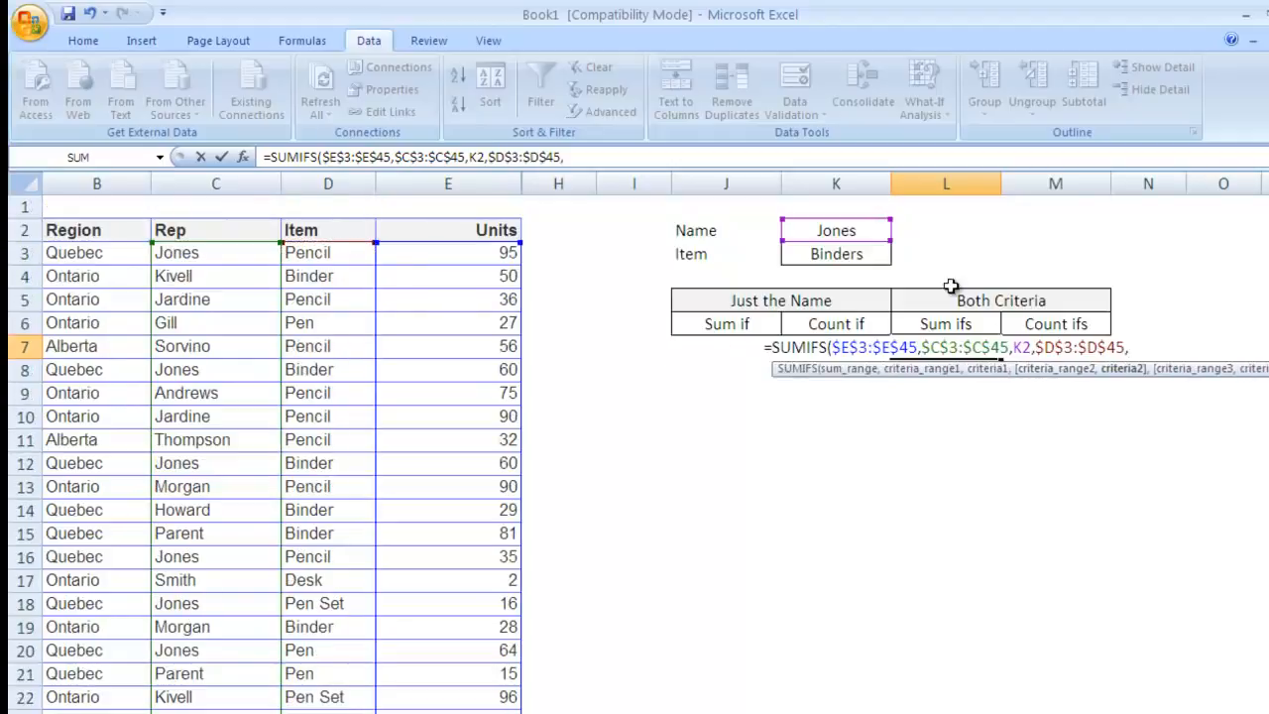
pyautogui.click(844, 256)
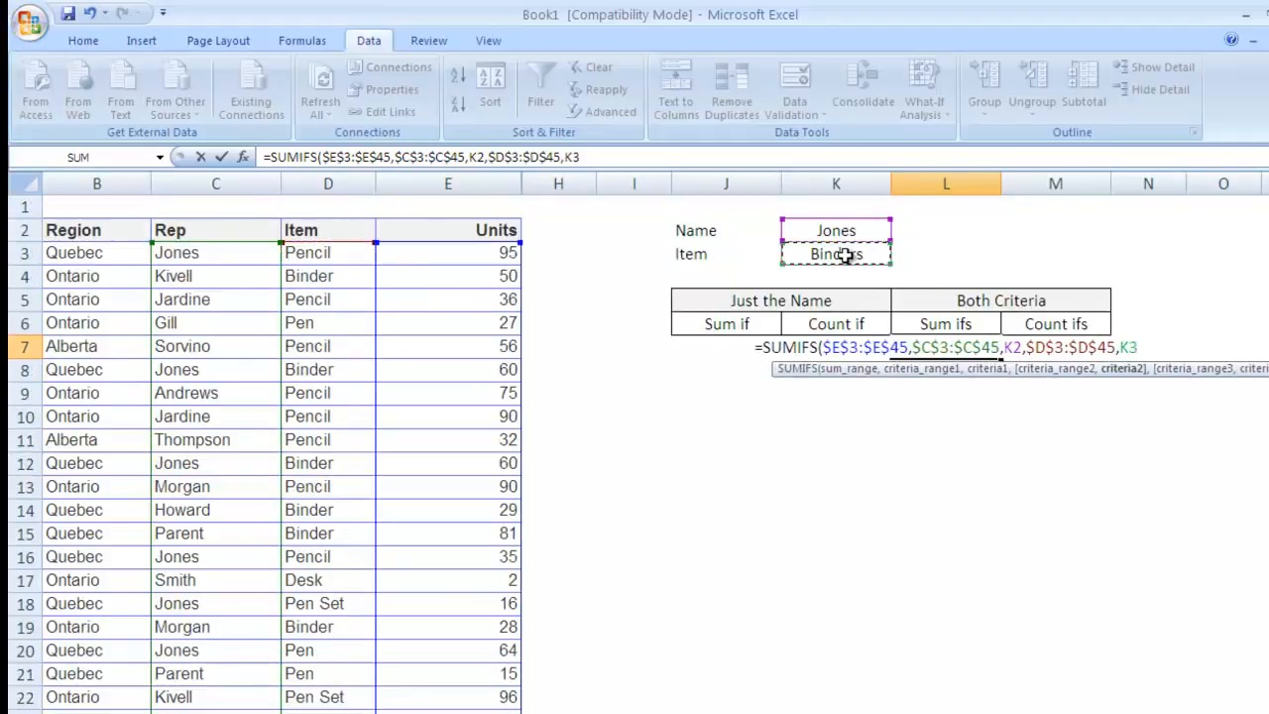
pyautogui.write(')')
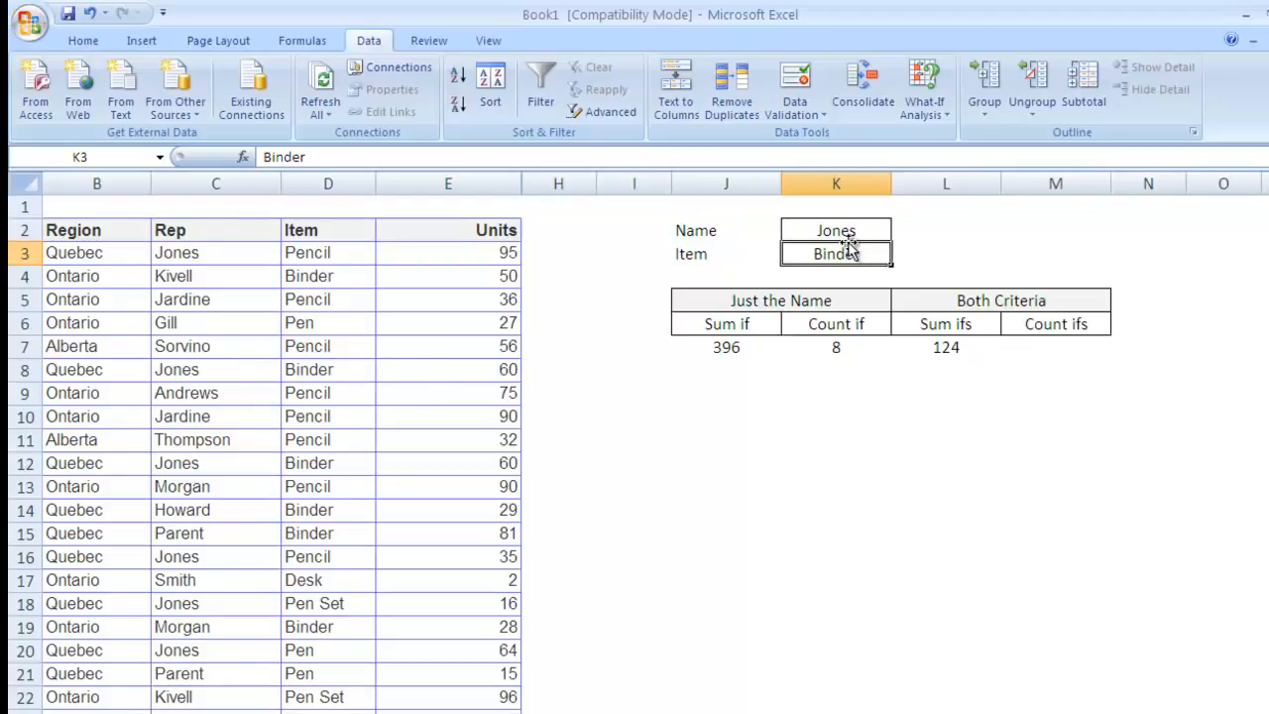
# Step: Try Pencil (Sum ifs 130), then Desk as the item in K3
pyautogui.write('Pencil')
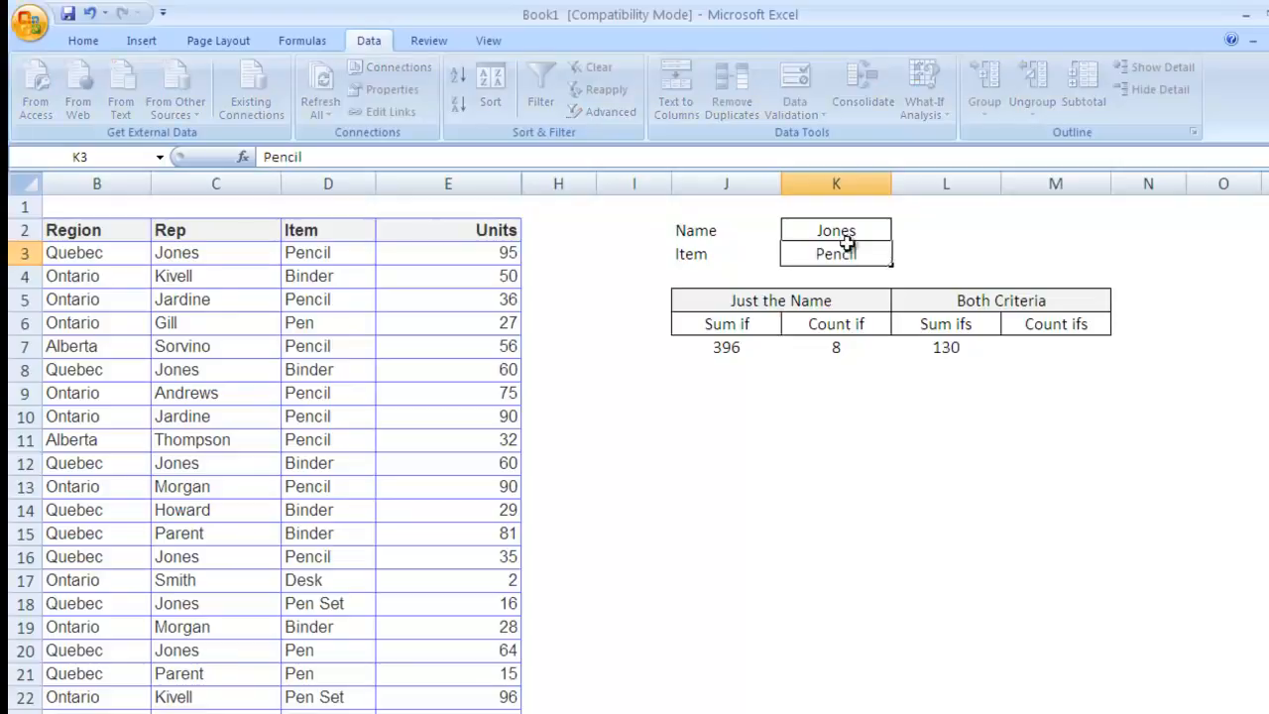
pyautogui.press('Return')
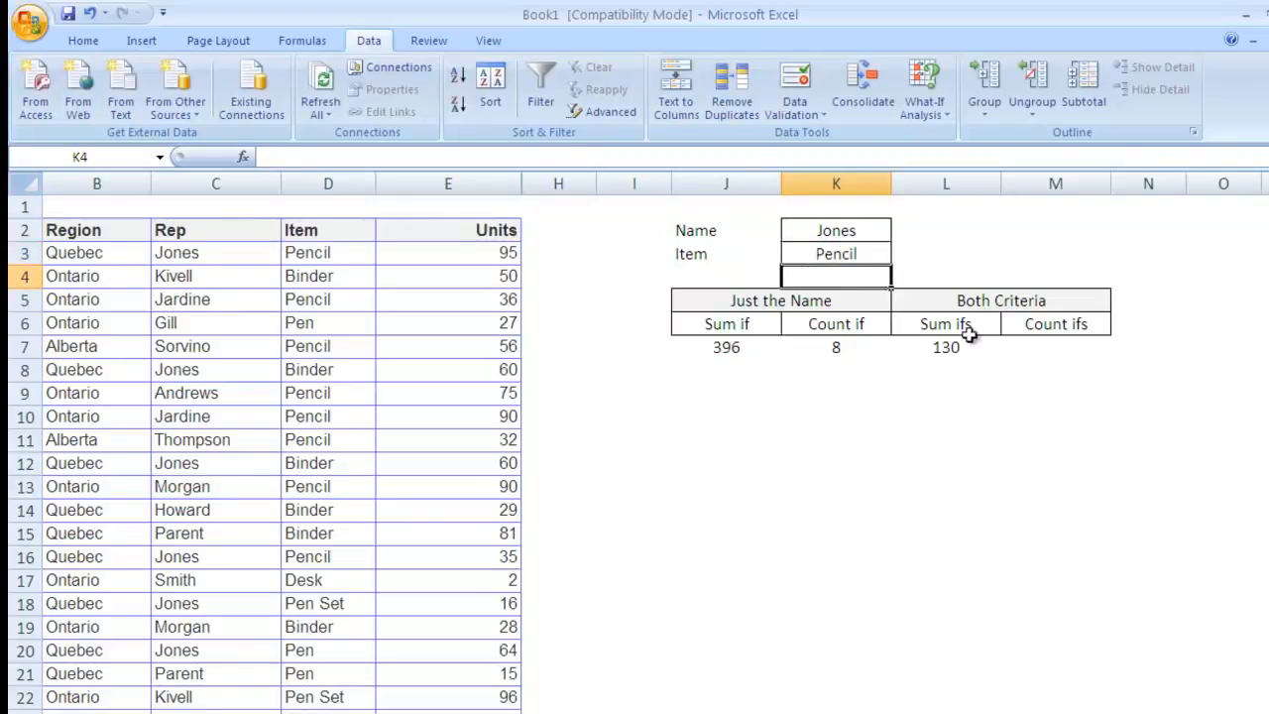
pyautogui.press('Up')
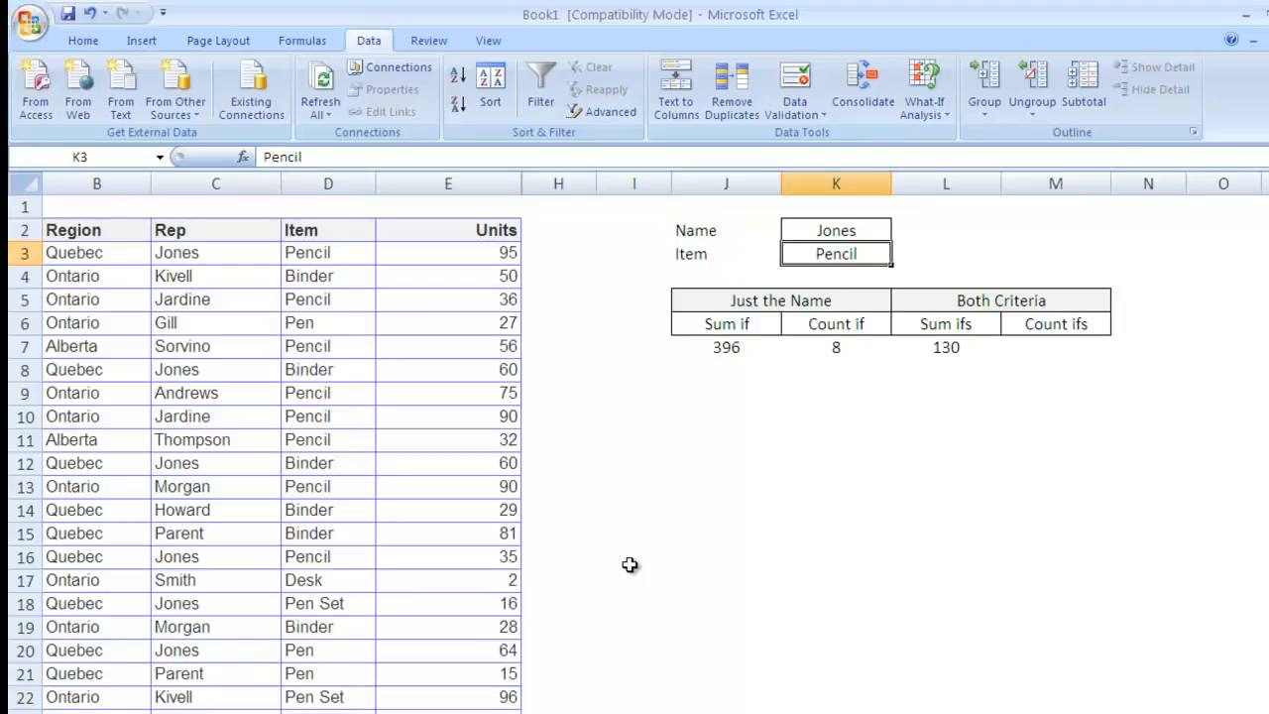
pyautogui.scroll(-3, 690, 552)
pyautogui.scroll(3, 694, 555)
pyautogui.write('Desk')
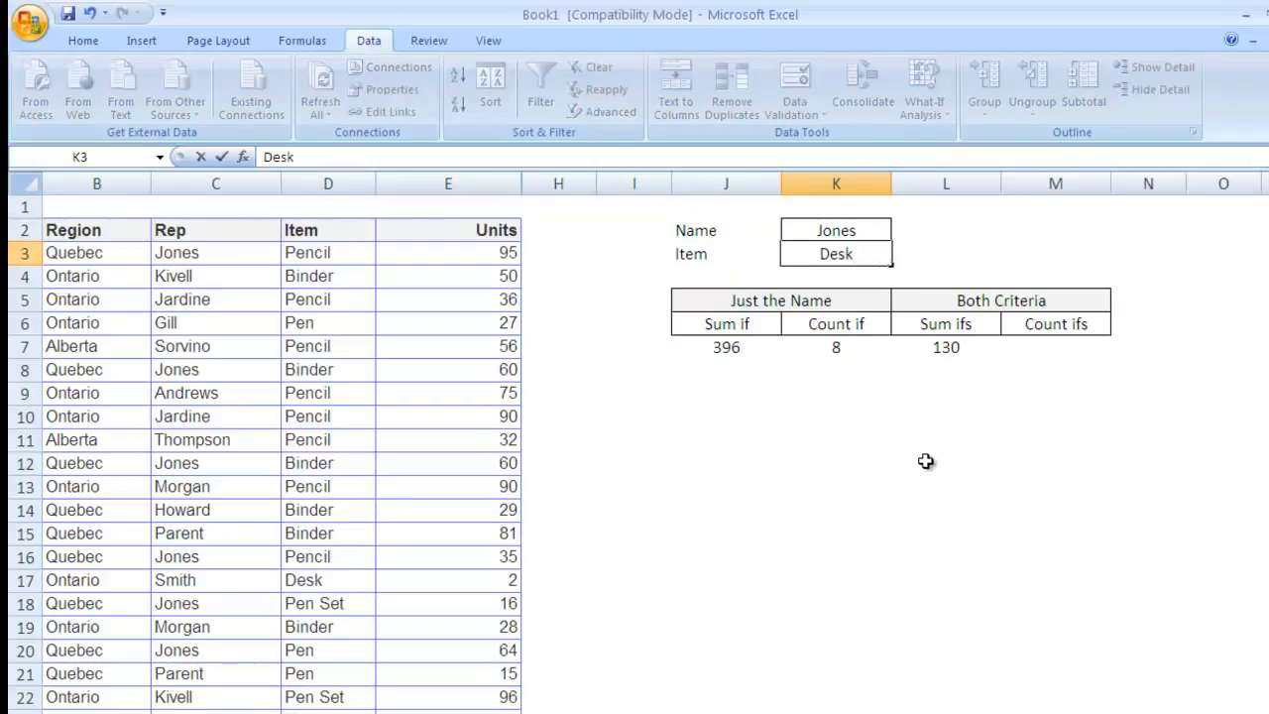
pyautogui.press('Return')
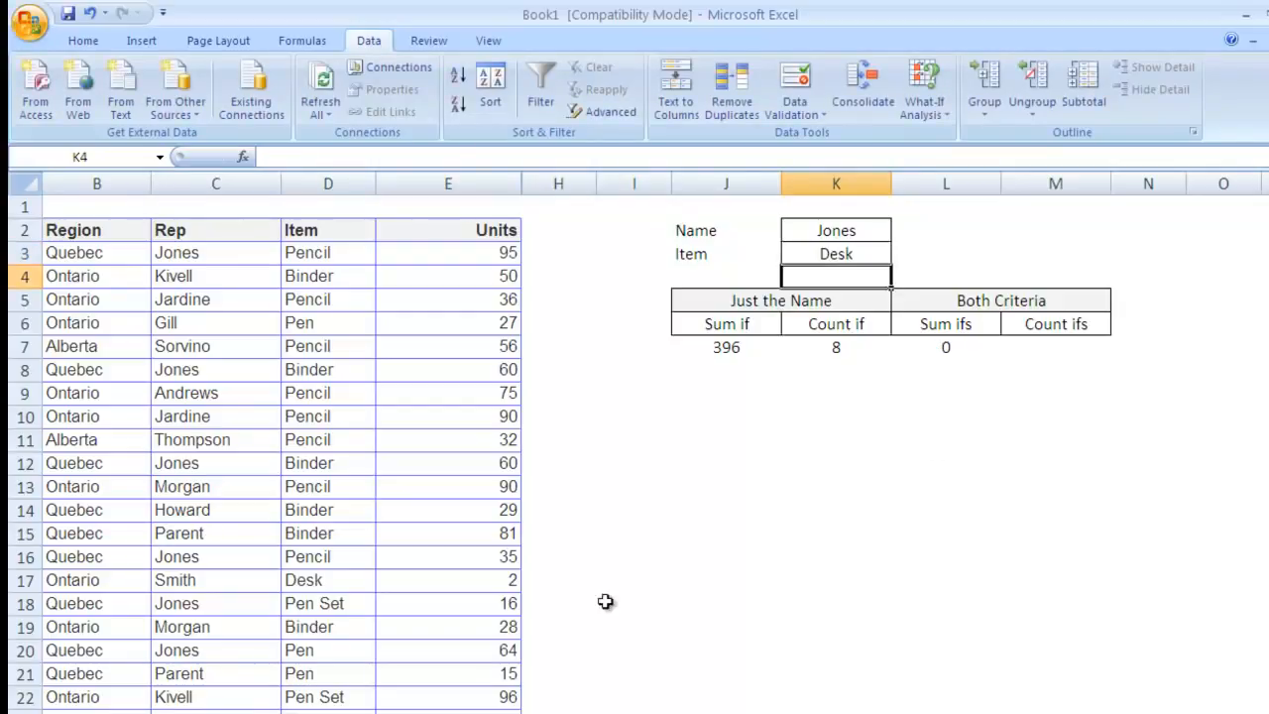
# Step: Copy Desk from D17 into K3, making Sum ifs recalculate to 0
pyautogui.click(335, 581)
pyautogui.hotkey('ctrl', 'c')
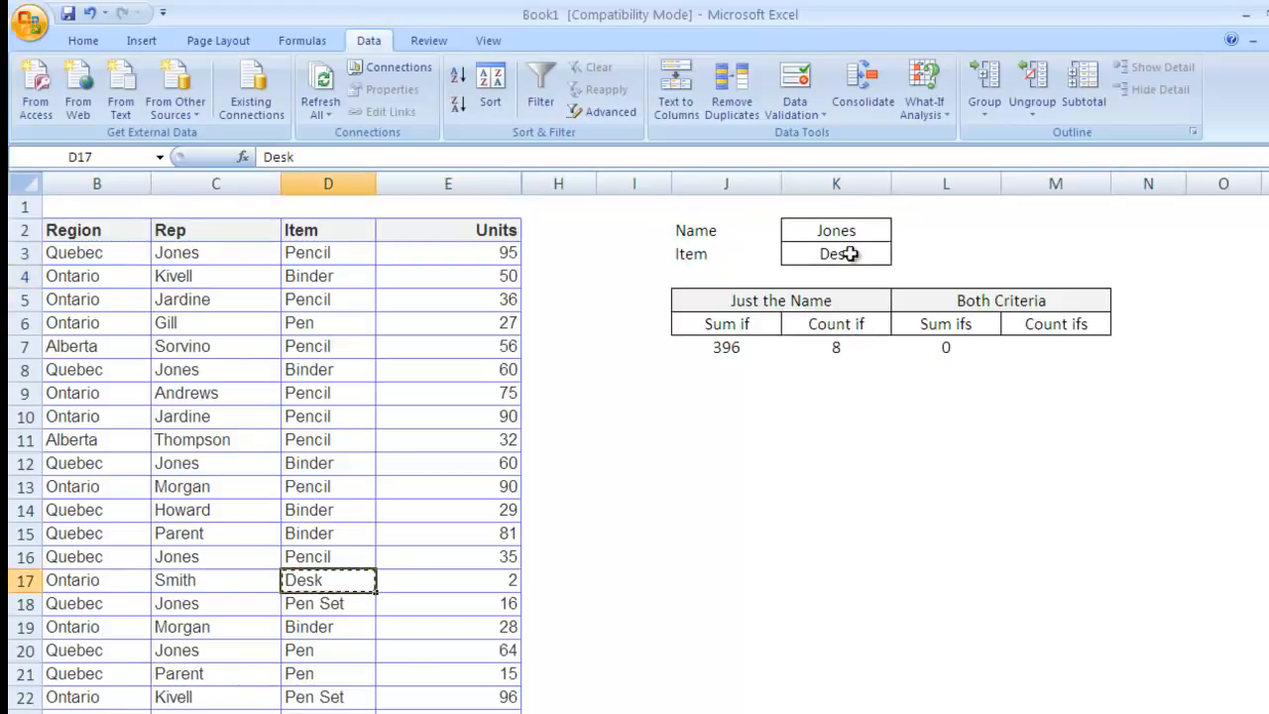
pyautogui.click(836, 253)
pyautogui.hotkey('ctrl', 'v')
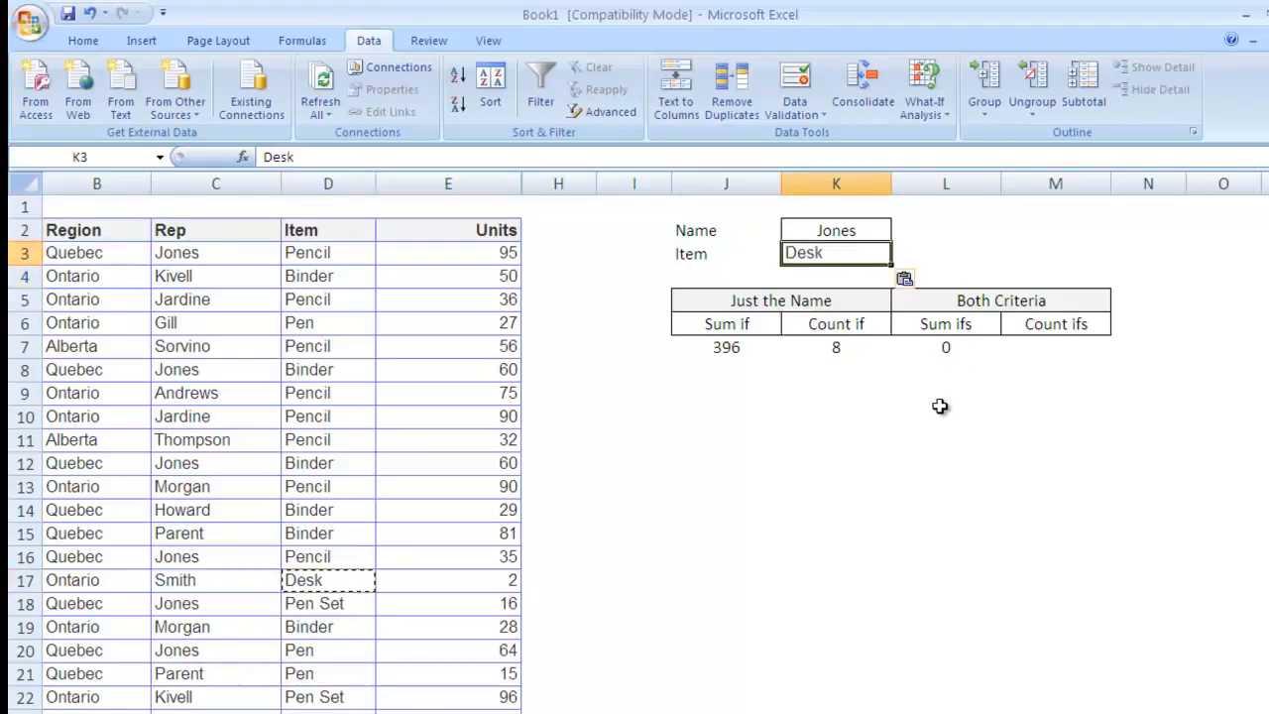
pyautogui.click(941, 397)
pyautogui.click(942, 345)
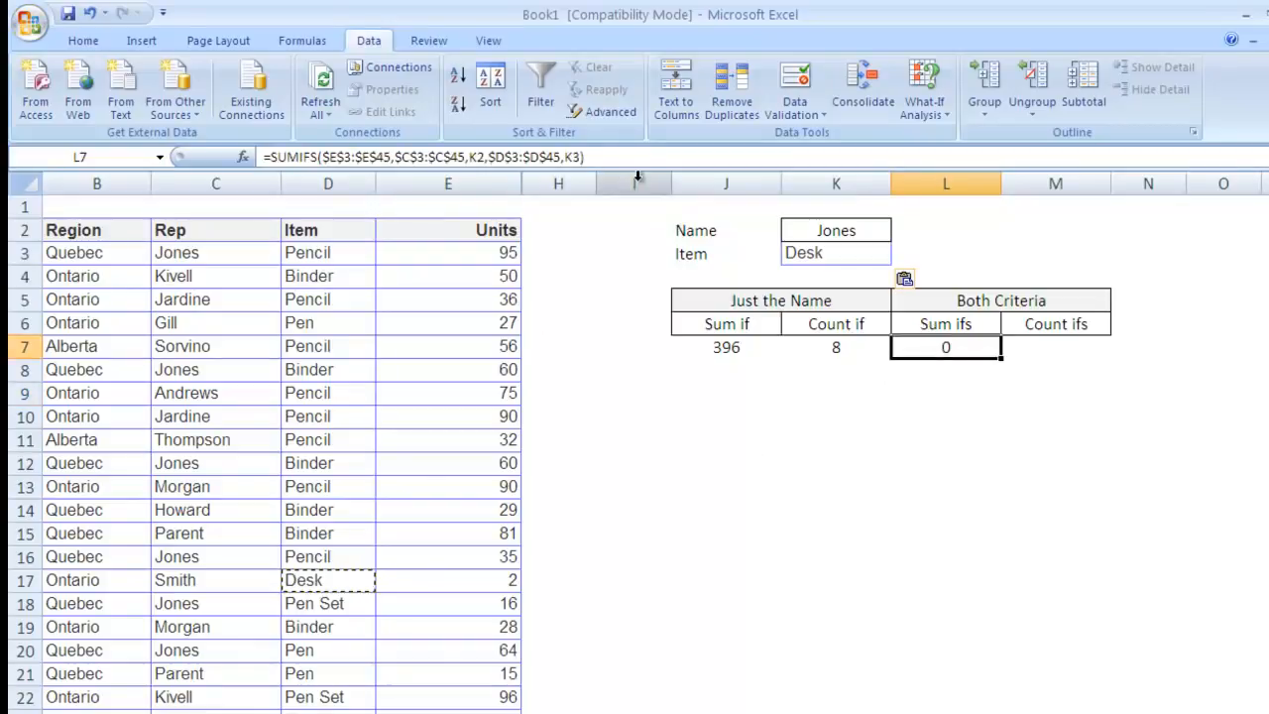
# Step: Begin a COUNTIFS formula in the Count ifs cell M7
pyautogui.click(1071, 349)
pyautogui.write('s')
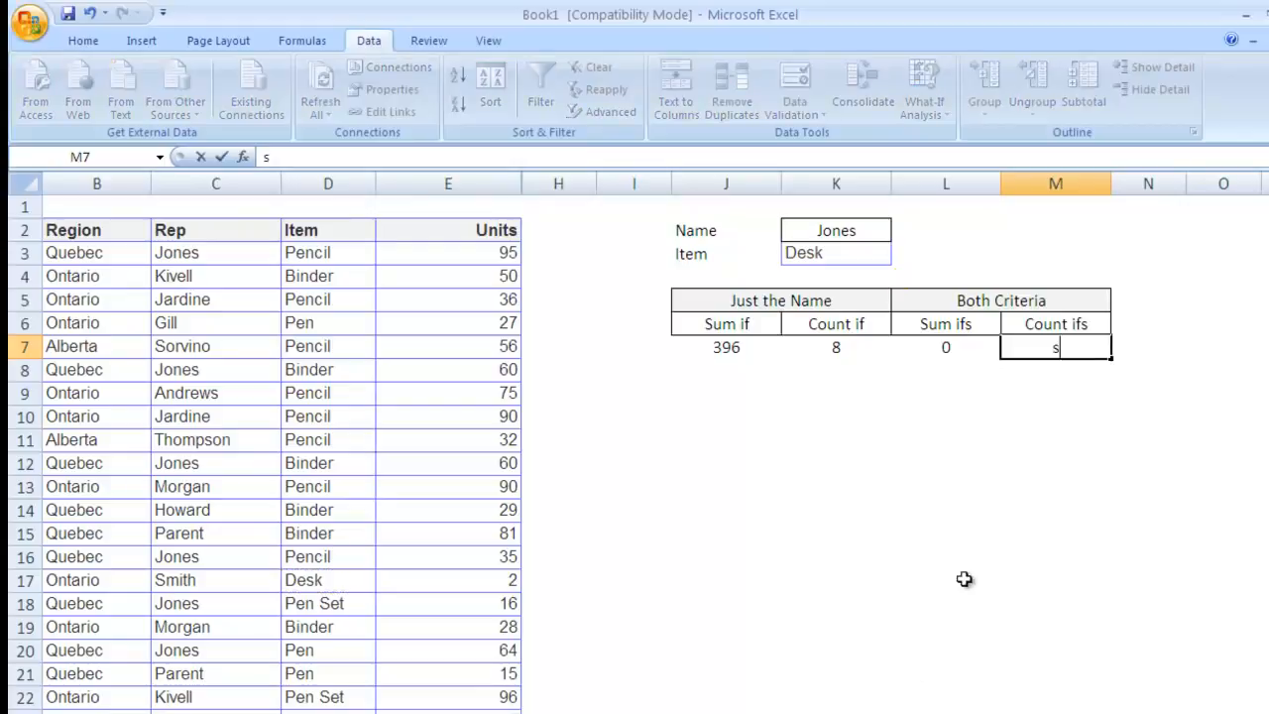
pyautogui.press('BackSpace')
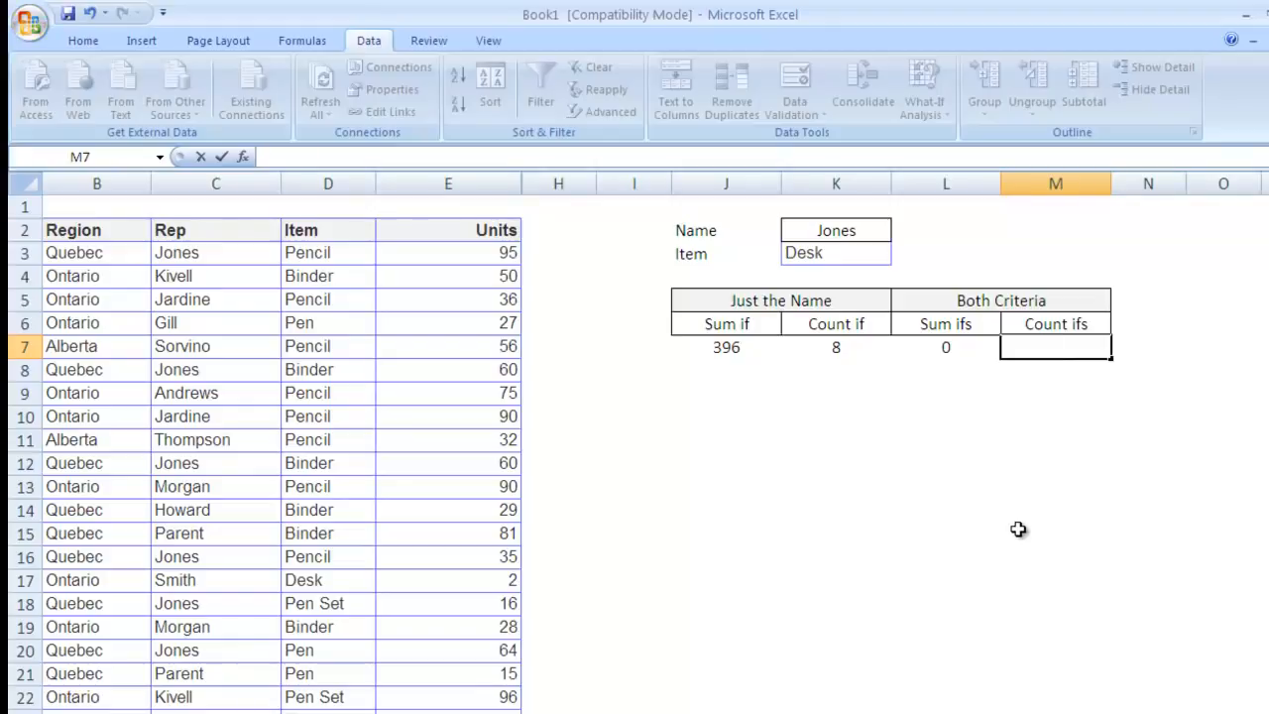
pyautogui.write('count')
pyautogui.write('ifs')
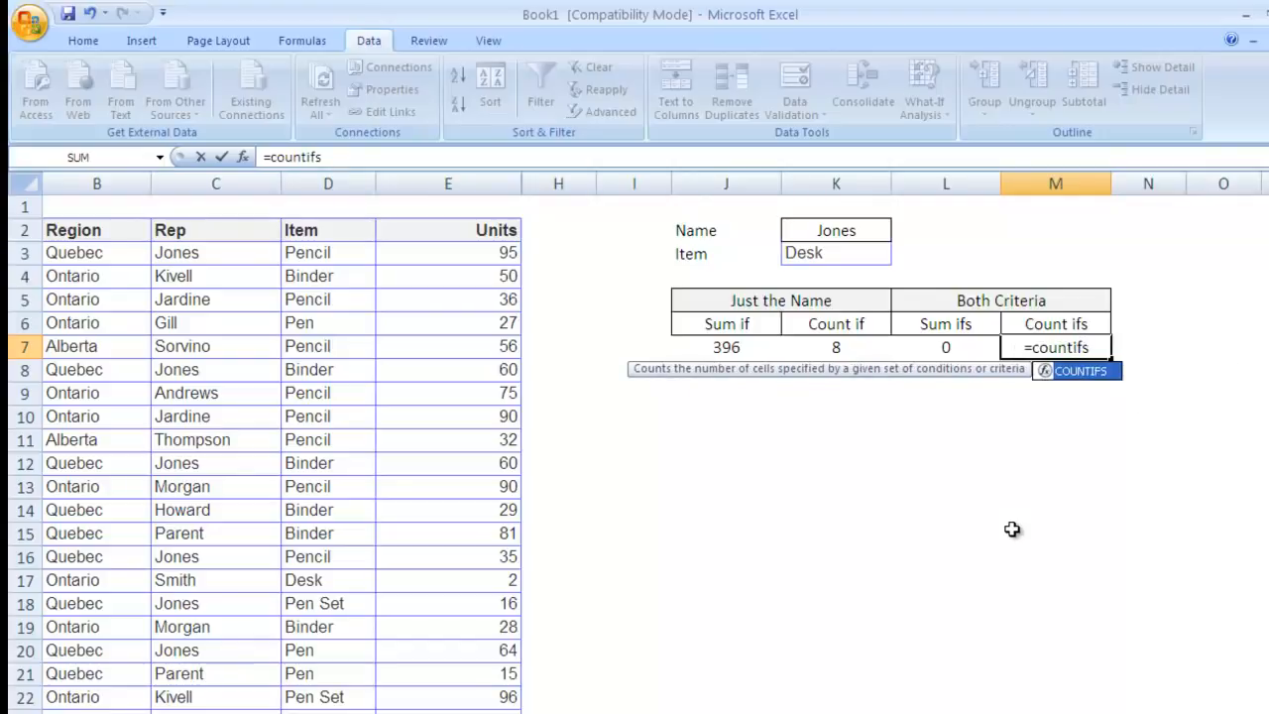
pyautogui.press('Tab')
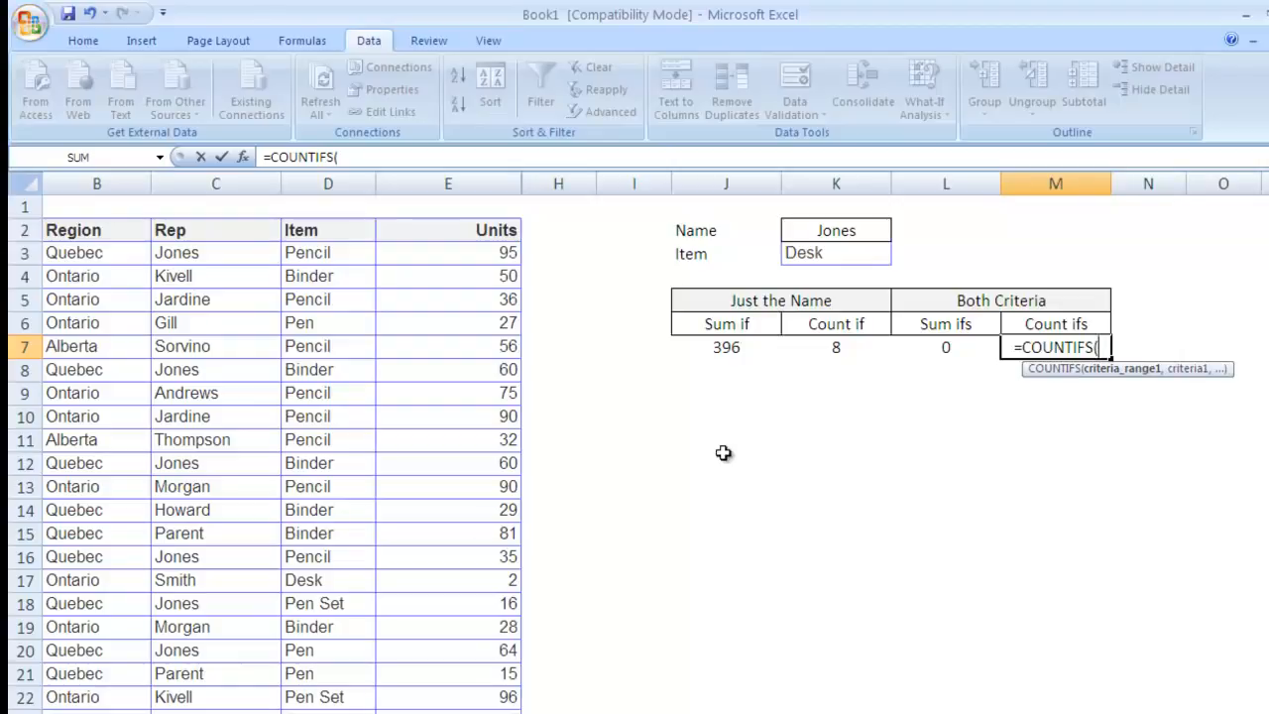
# Step: Add criteria range $C$3:$C$45 matched to K2 and finish, returning 8
pyautogui.click(194, 254)
pyautogui.hotkey('ctrl', 'shift', 'Down')
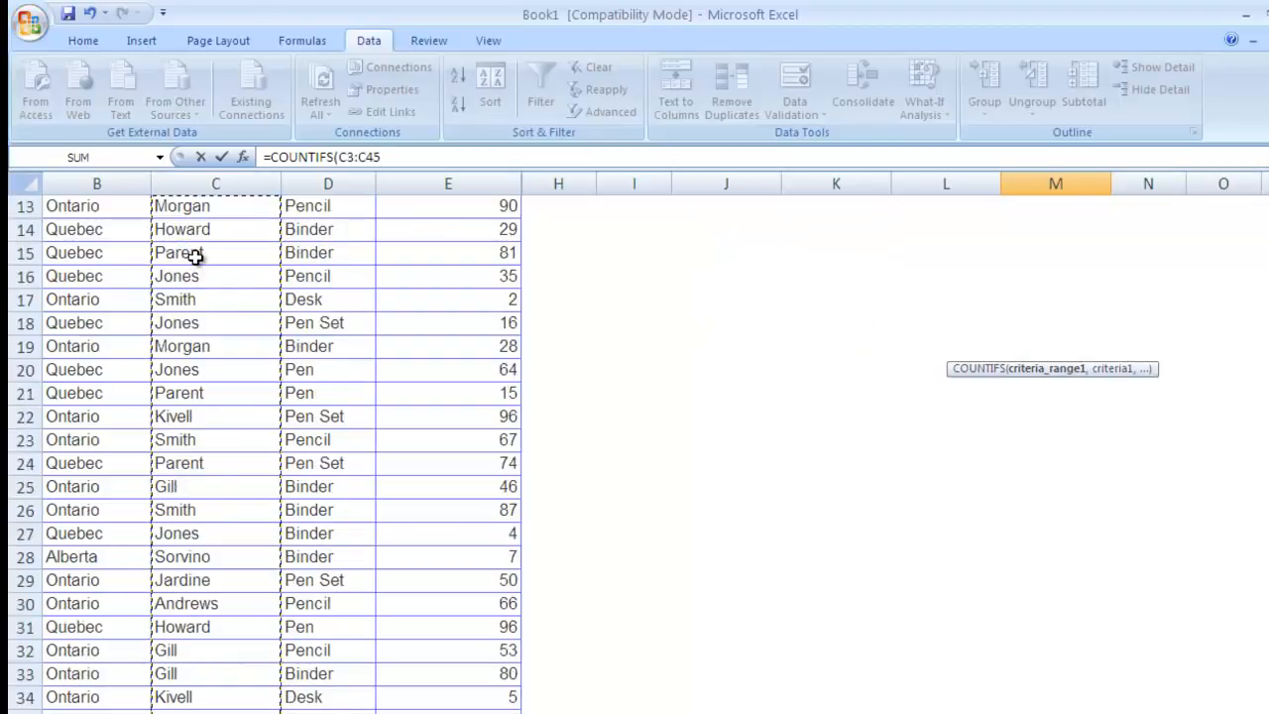
pyautogui.press('F4')
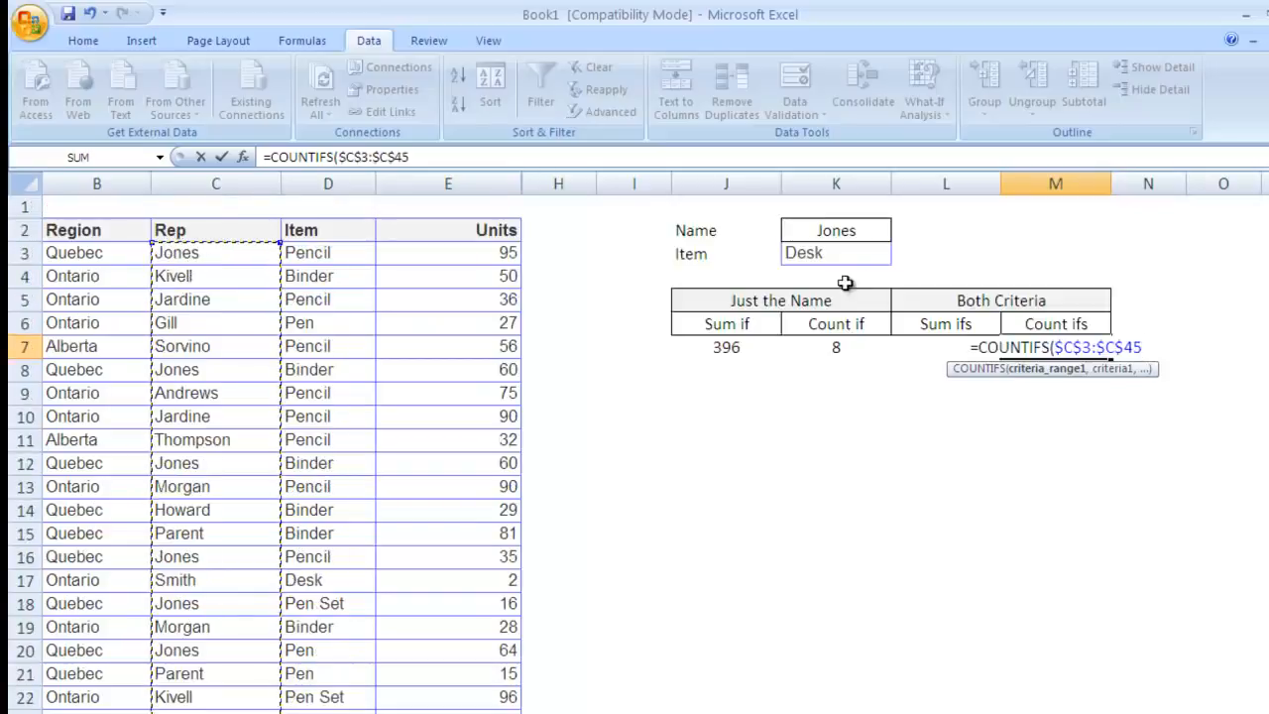
pyautogui.write(',')
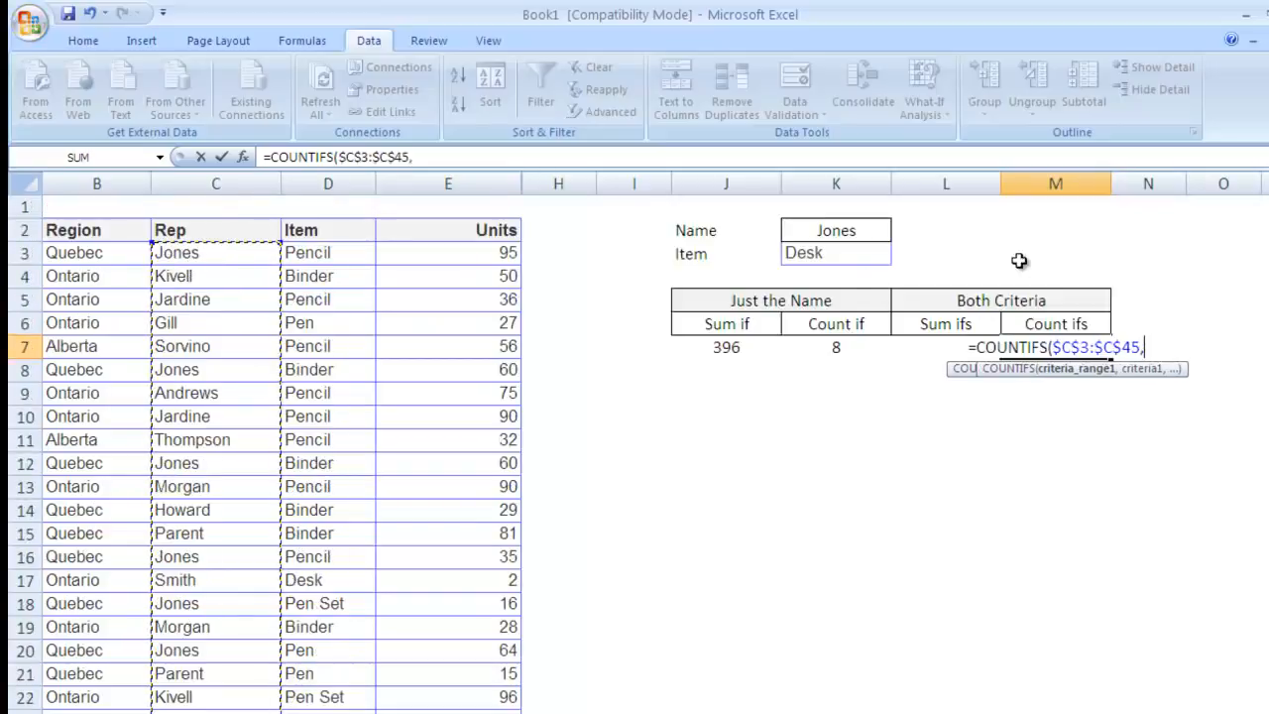
pyautogui.click(843, 231)
pyautogui.hotkey('ctrl', 'Return')
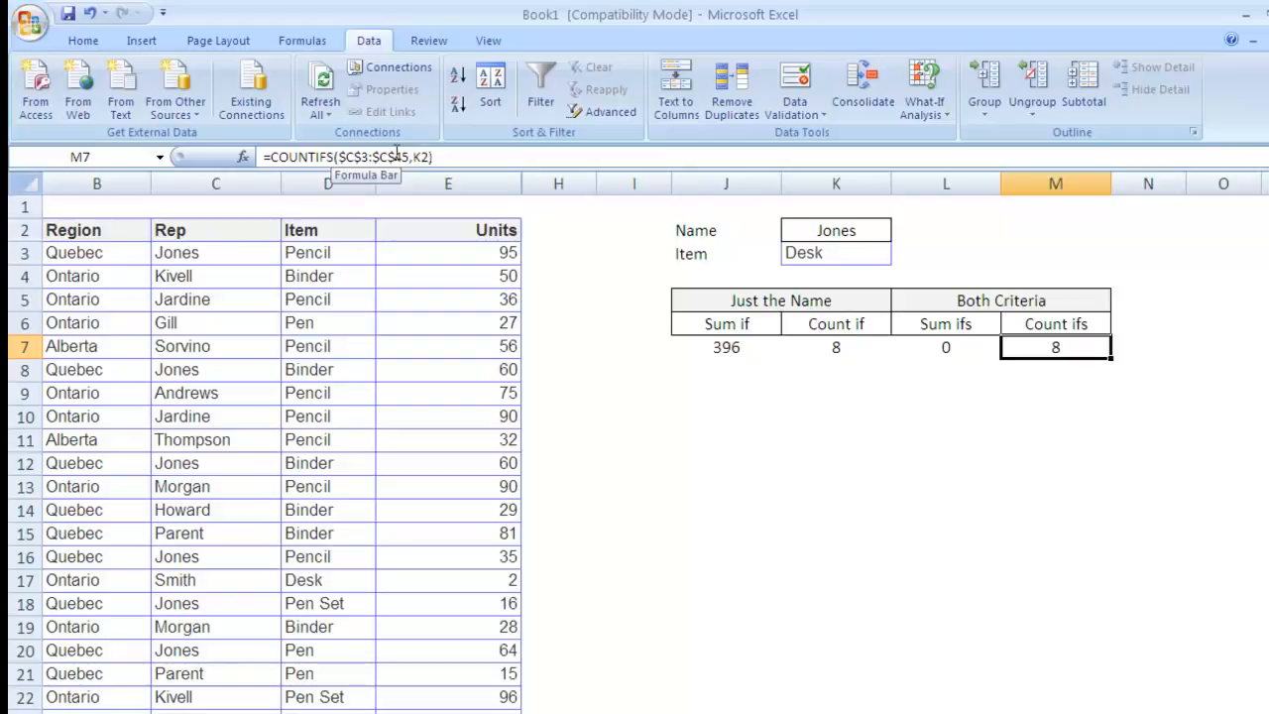
# Step: Extend M7 to =COUNTIFS($C$3:$C$45,K2,$D$3:$D$45,K3), accepting Excel's proposed correction
pyautogui.click(429, 156)
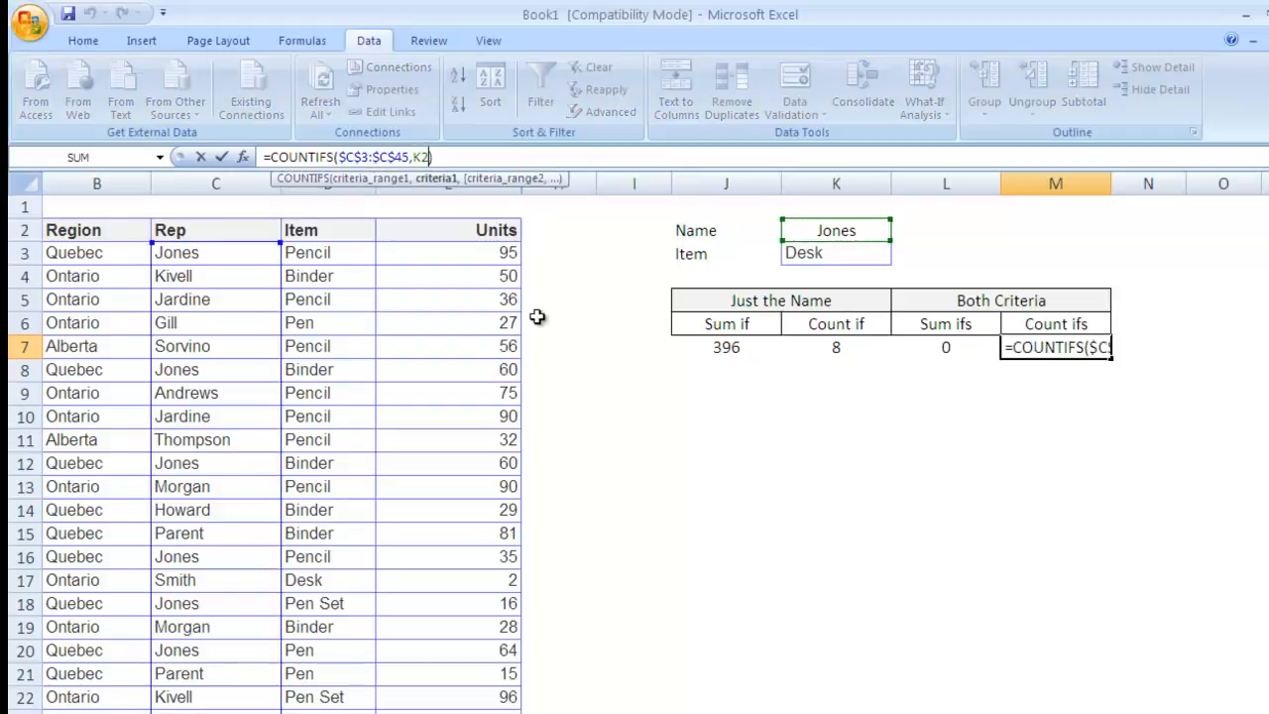
pyautogui.write(',')
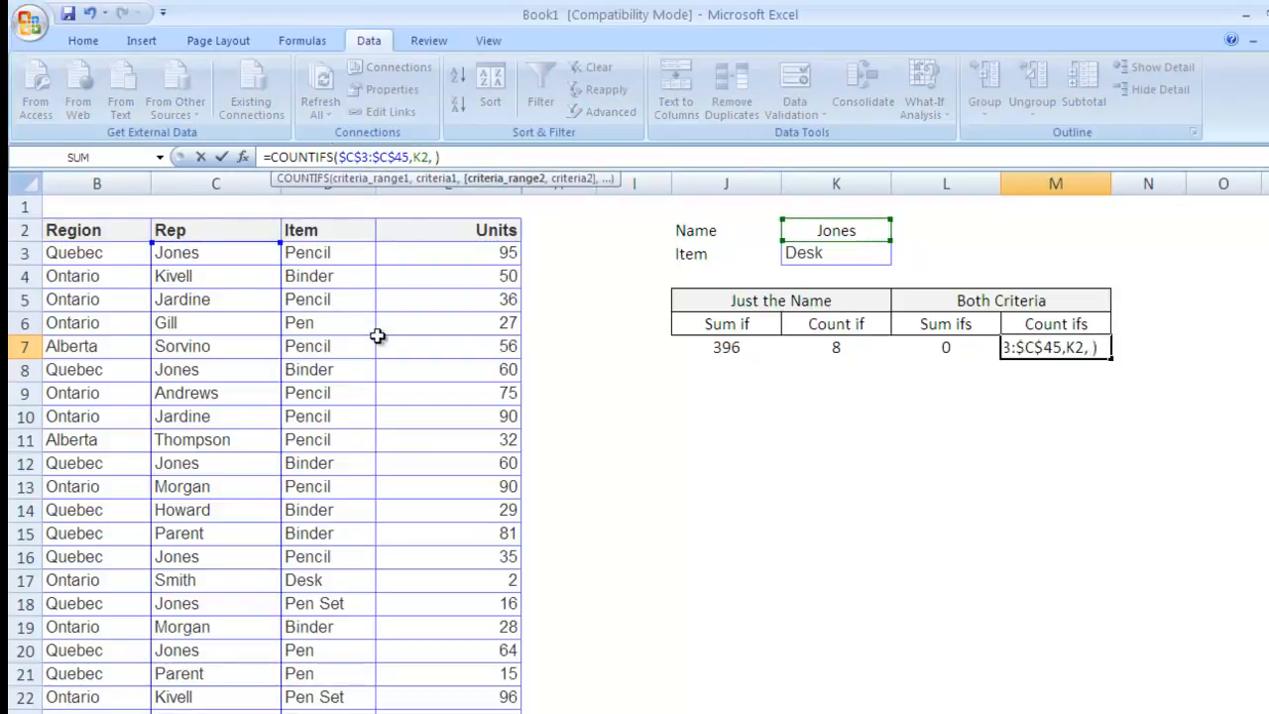
pyautogui.click(344, 256)
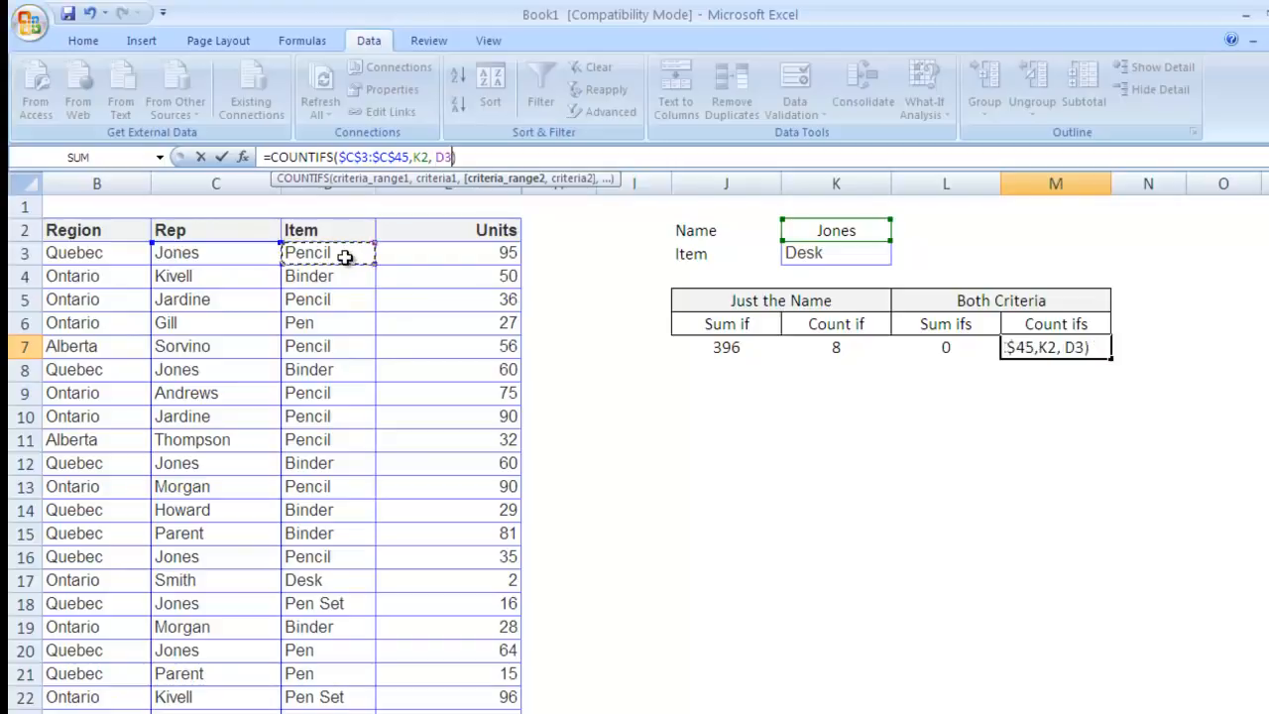
pyautogui.hotkey('ctrl', 'shift', 'Down')
pyautogui.press('F4')
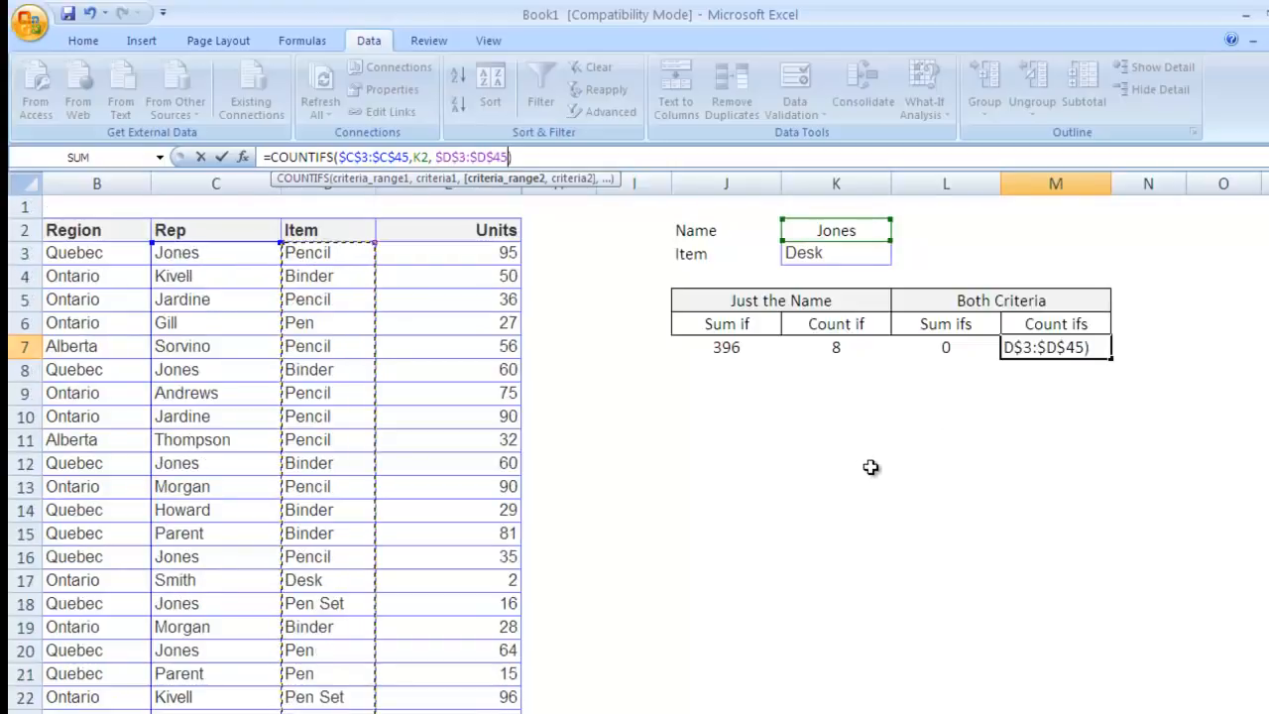
pyautogui.write(',')
pyautogui.click(835, 255)
pyautogui.write(')')
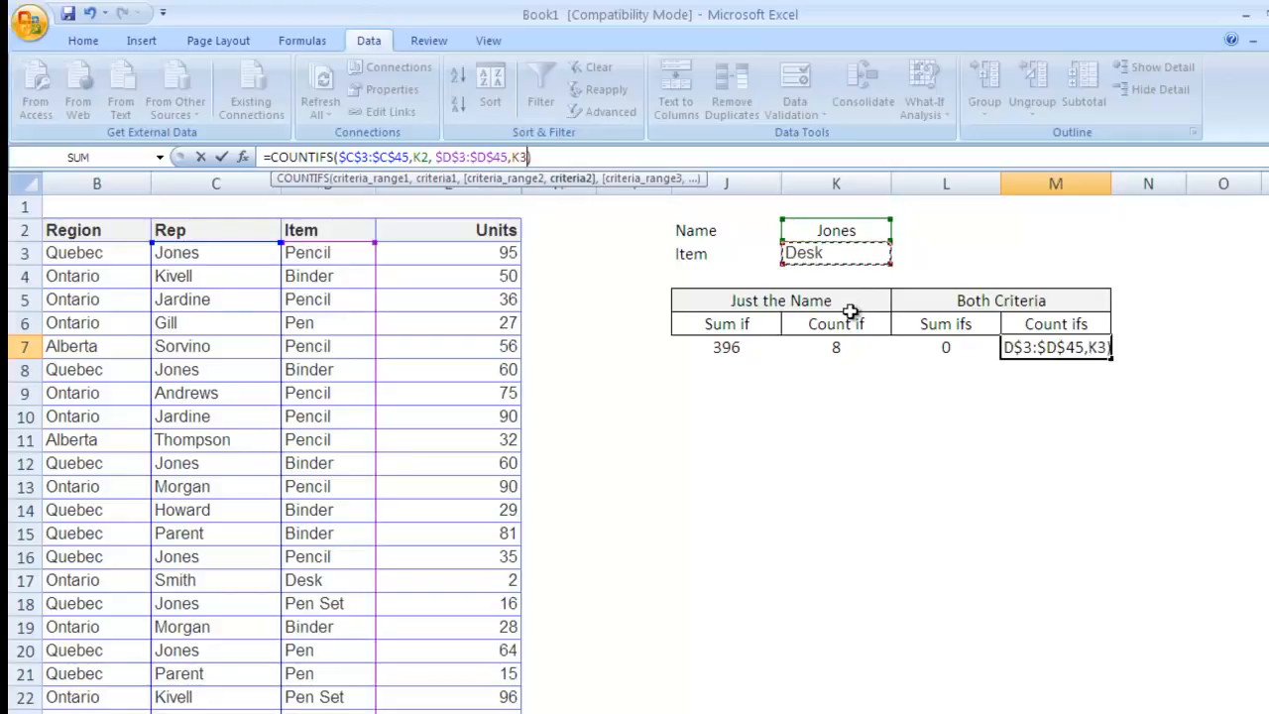
pyautogui.write(')')
pyautogui.press('Return')
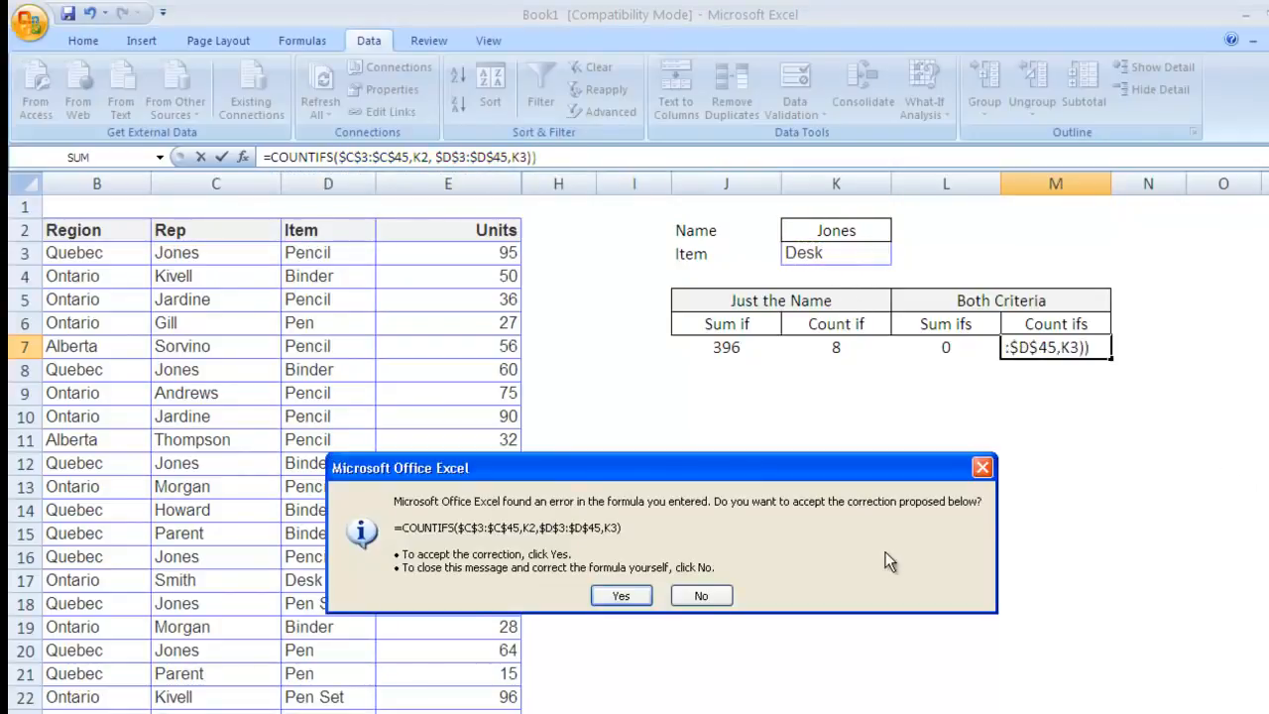
pyautogui.press('Return')
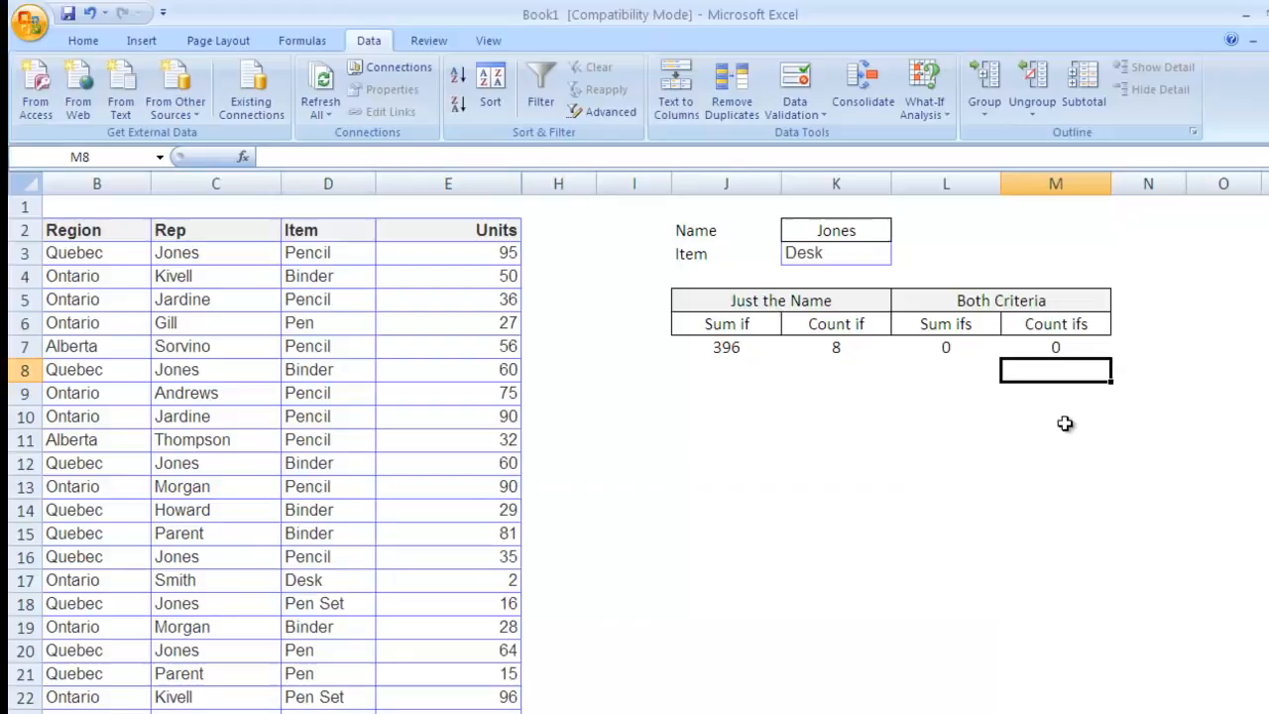
pyautogui.click(1067, 345)
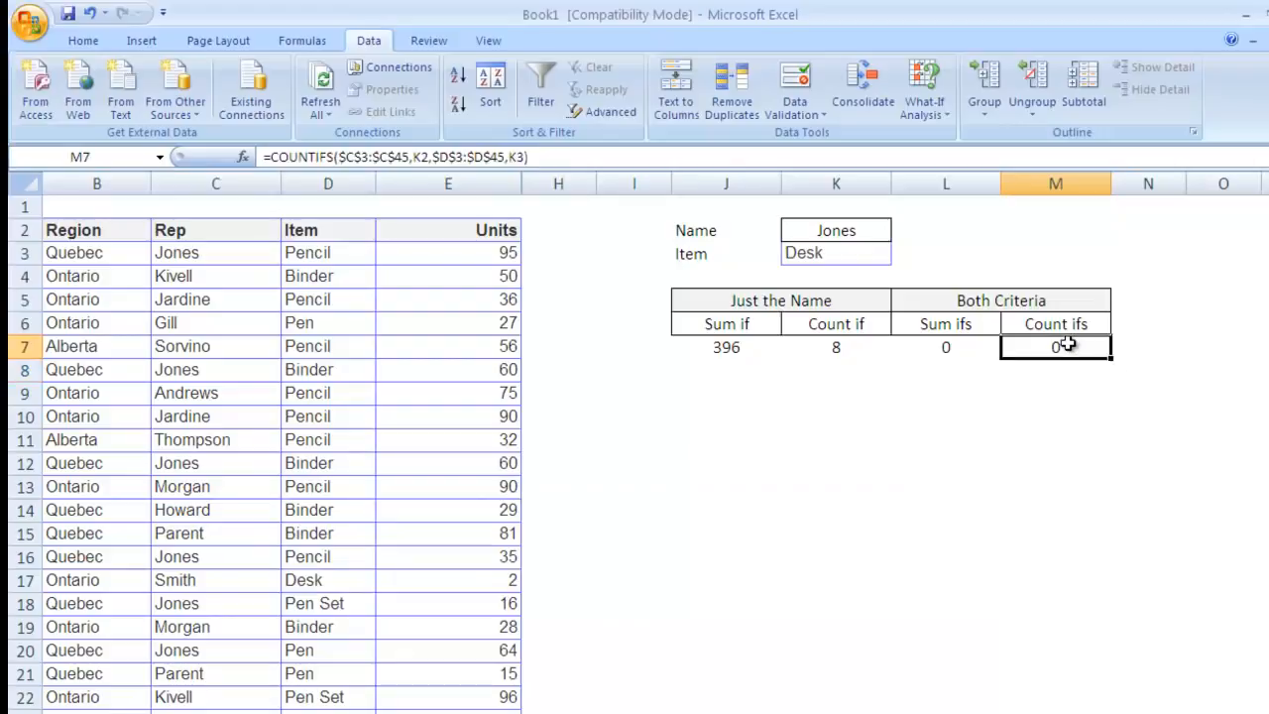
# Step: Change the Item criterion in K3 to Binder
pyautogui.click(936, 349)
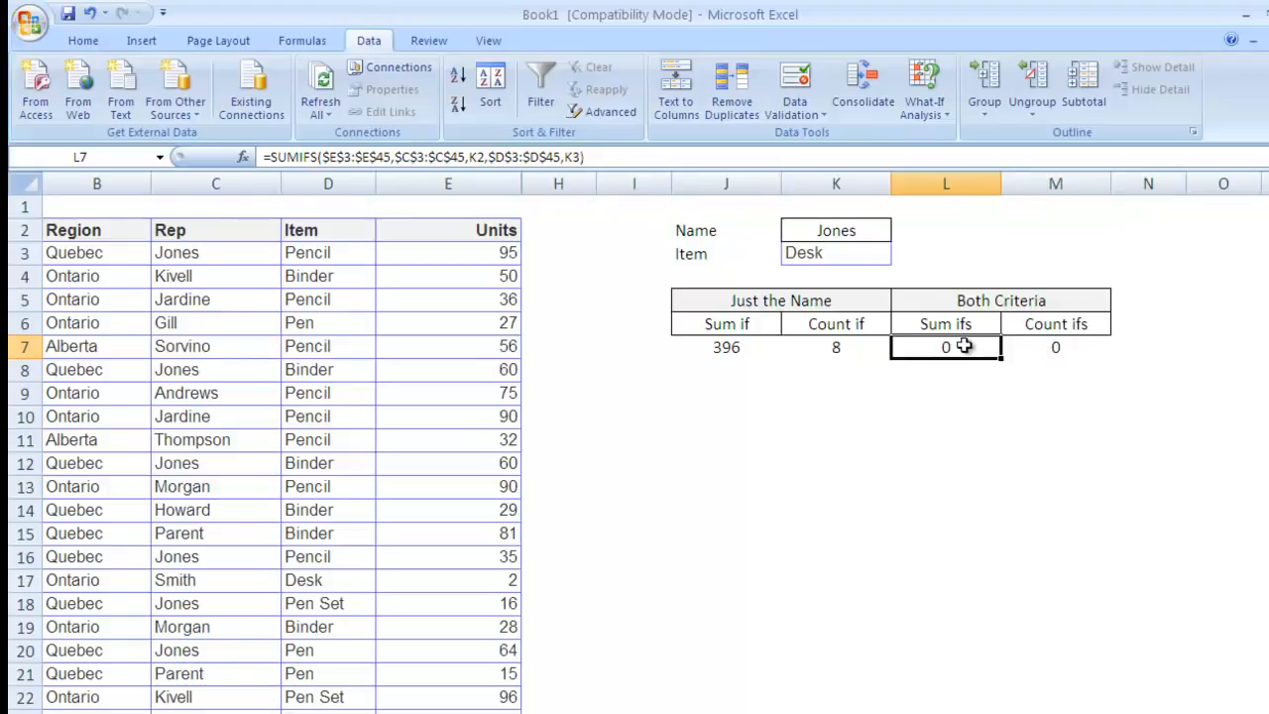
pyautogui.click(841, 255)
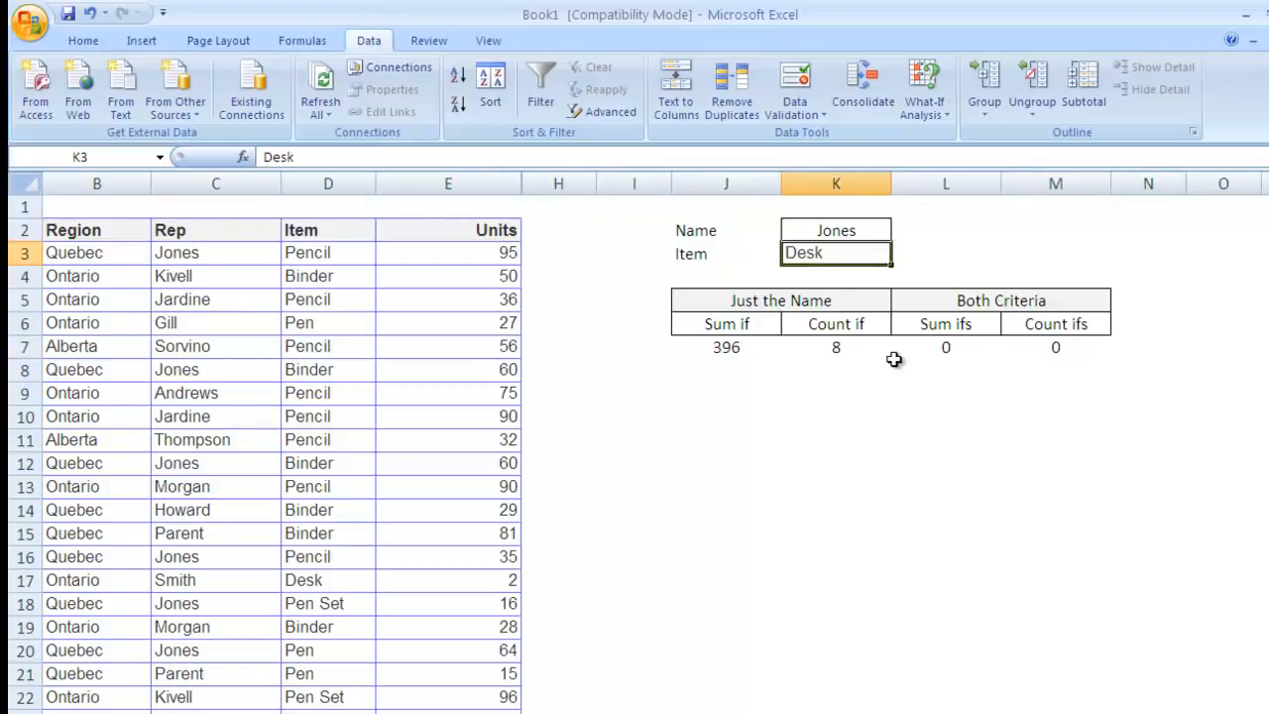
pyautogui.write('Binder')
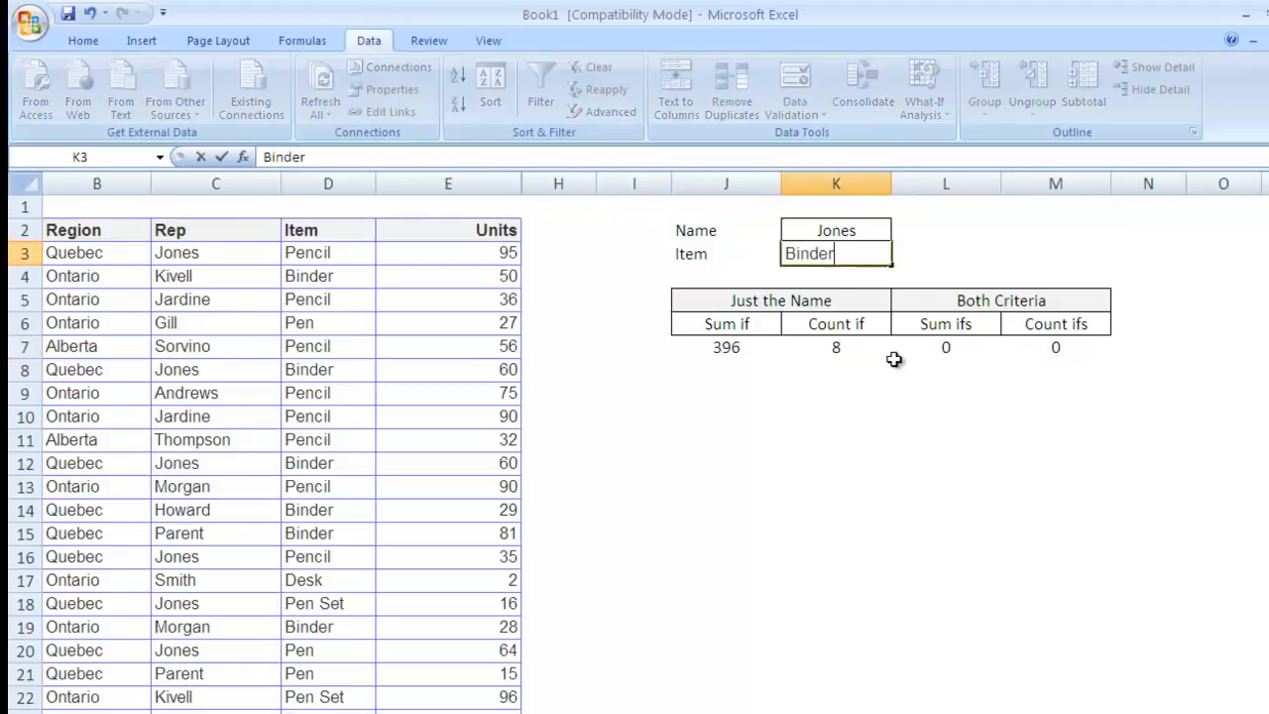
pyautogui.press('Return')
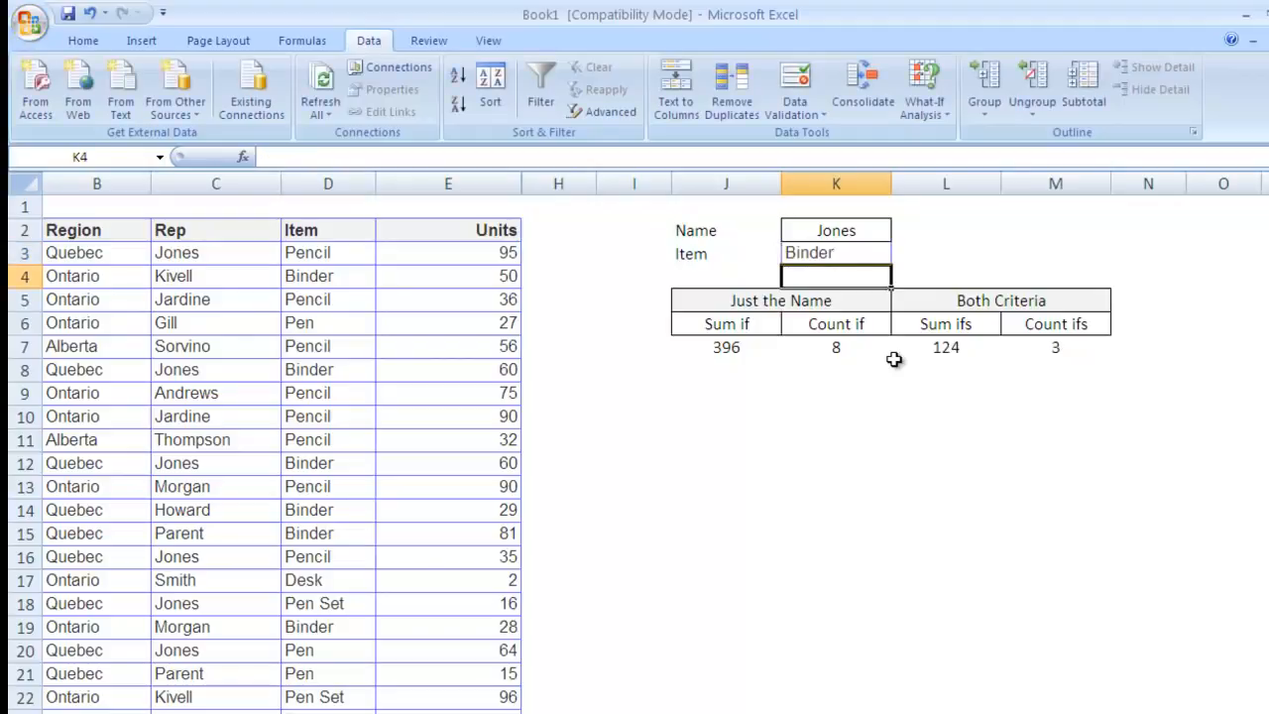
# Step: Review the Count ifs and Sum ifs formulas, now returning 124 and 3
pyautogui.scroll(-1, 991, 367)
pyautogui.click(1046, 279)
pyautogui.scroll(1, 1047, 411)
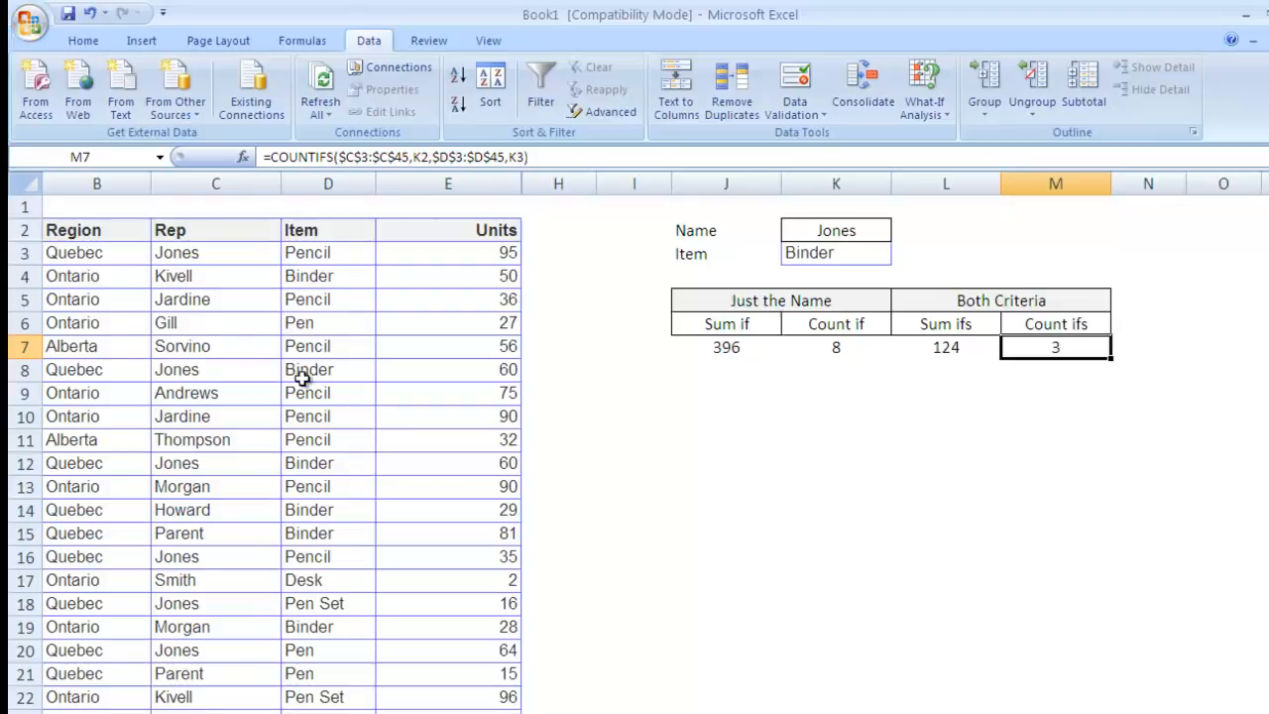
pyautogui.click(953, 351)
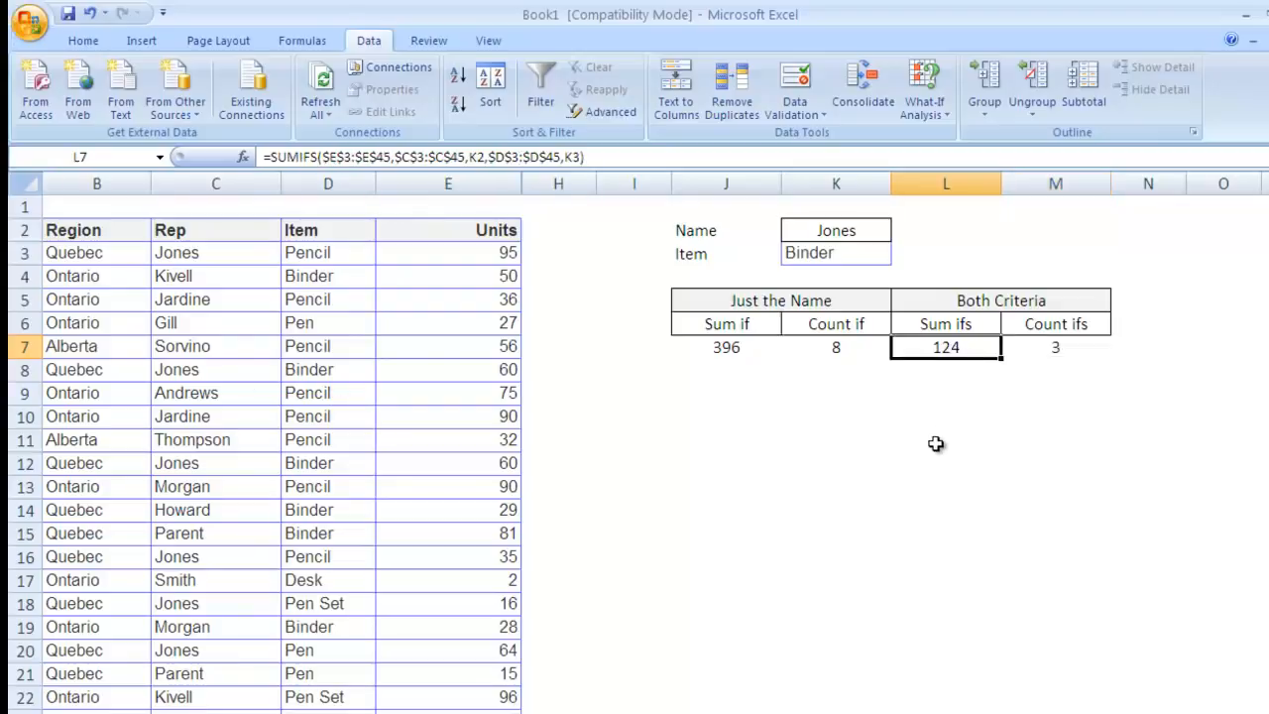
pyautogui.click(817, 424)
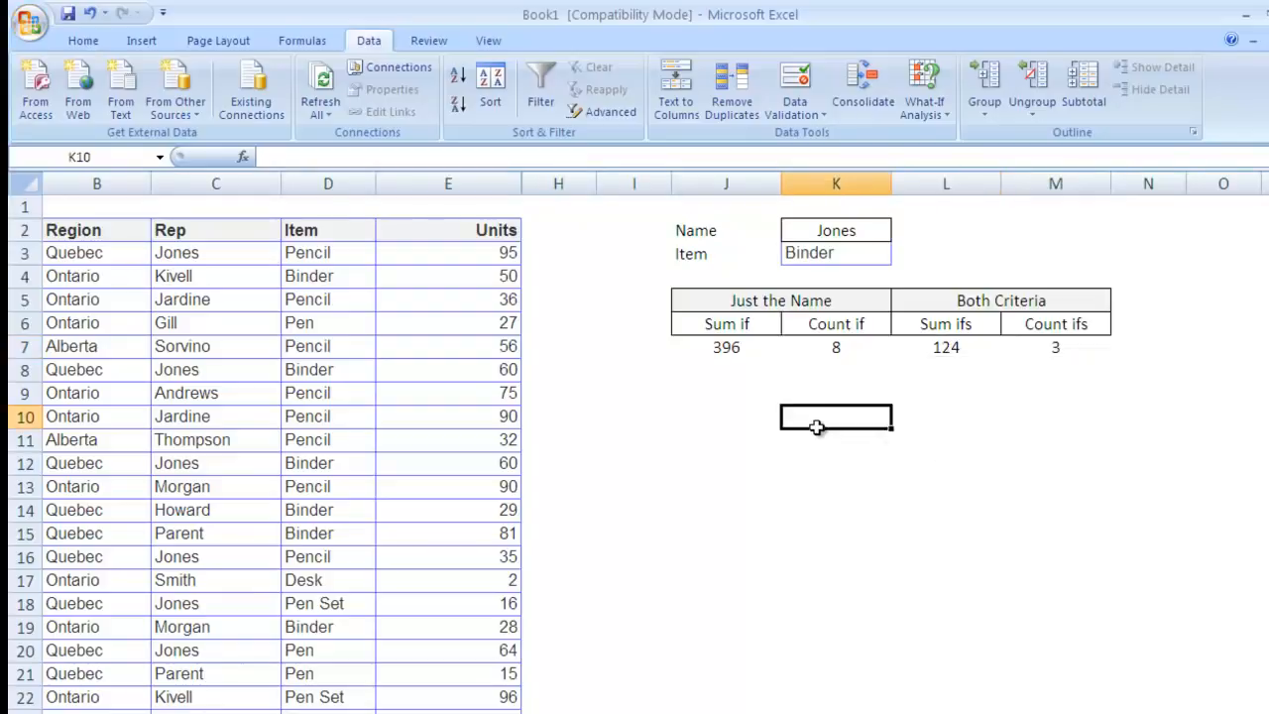
pyautogui.moveTo(972, 351); pyautogui.dragTo(1031, 349)
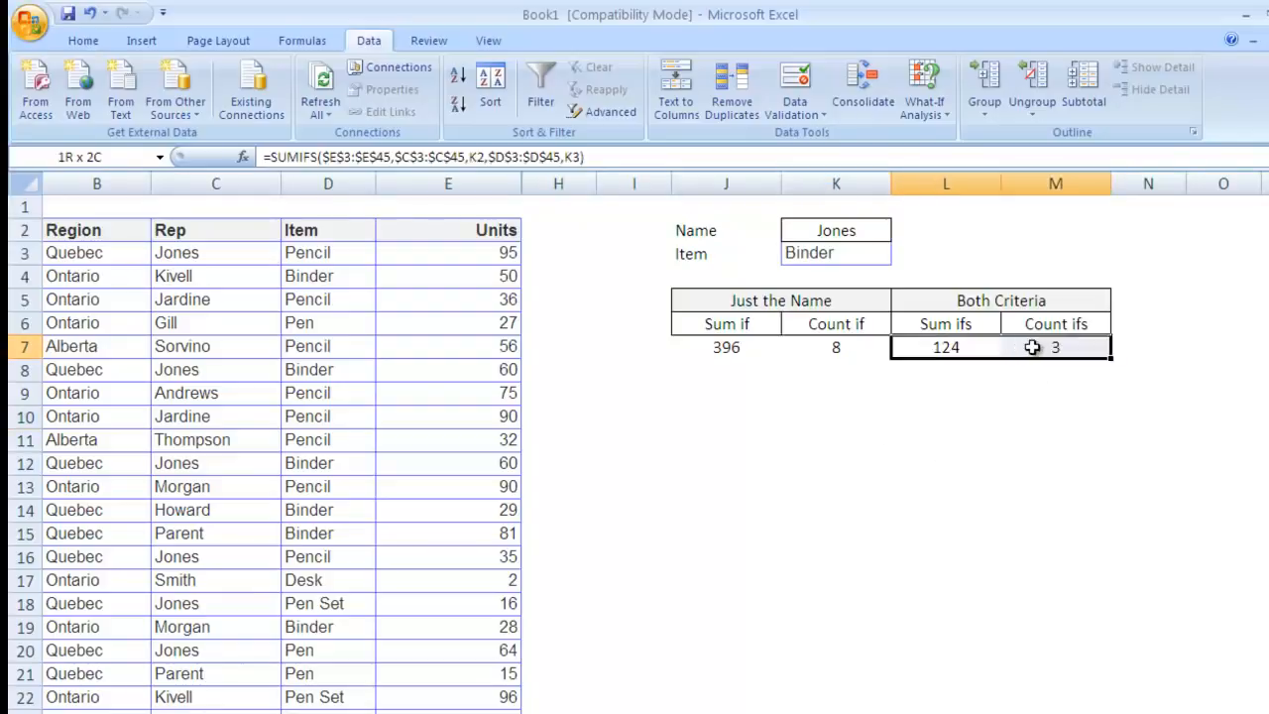
pyautogui.click(185, 232)
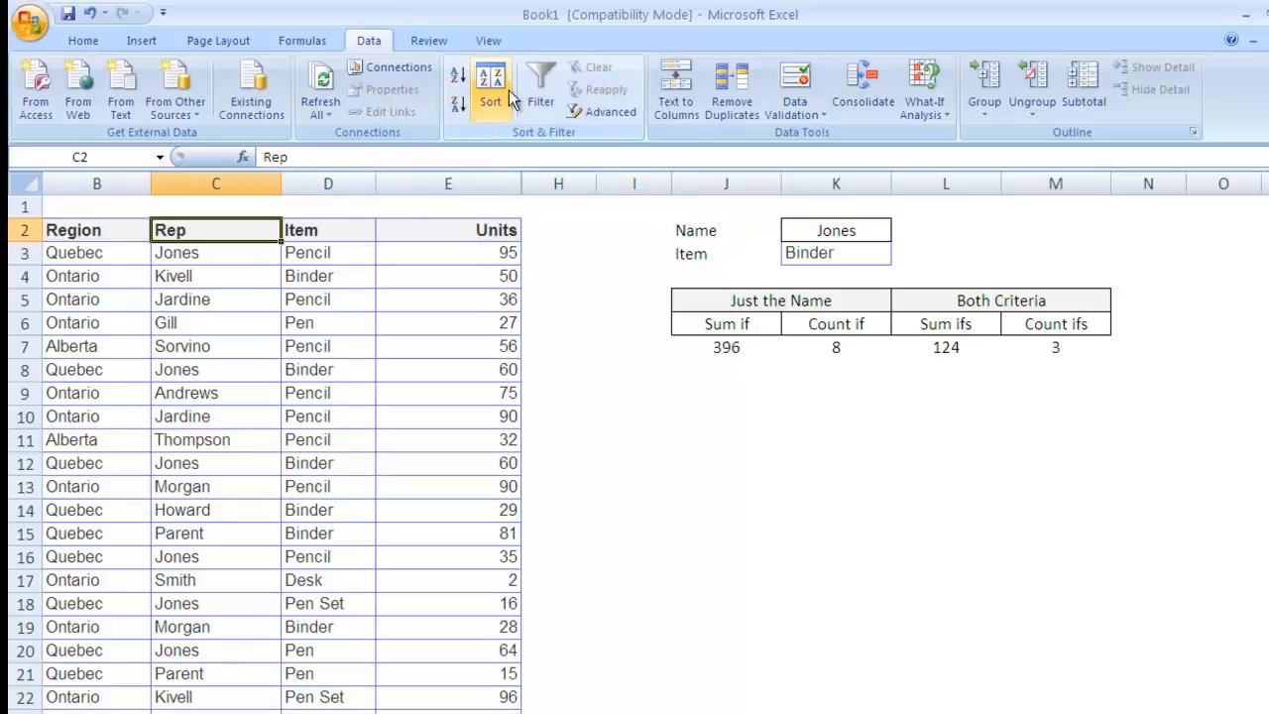
pyautogui.click(540, 91)
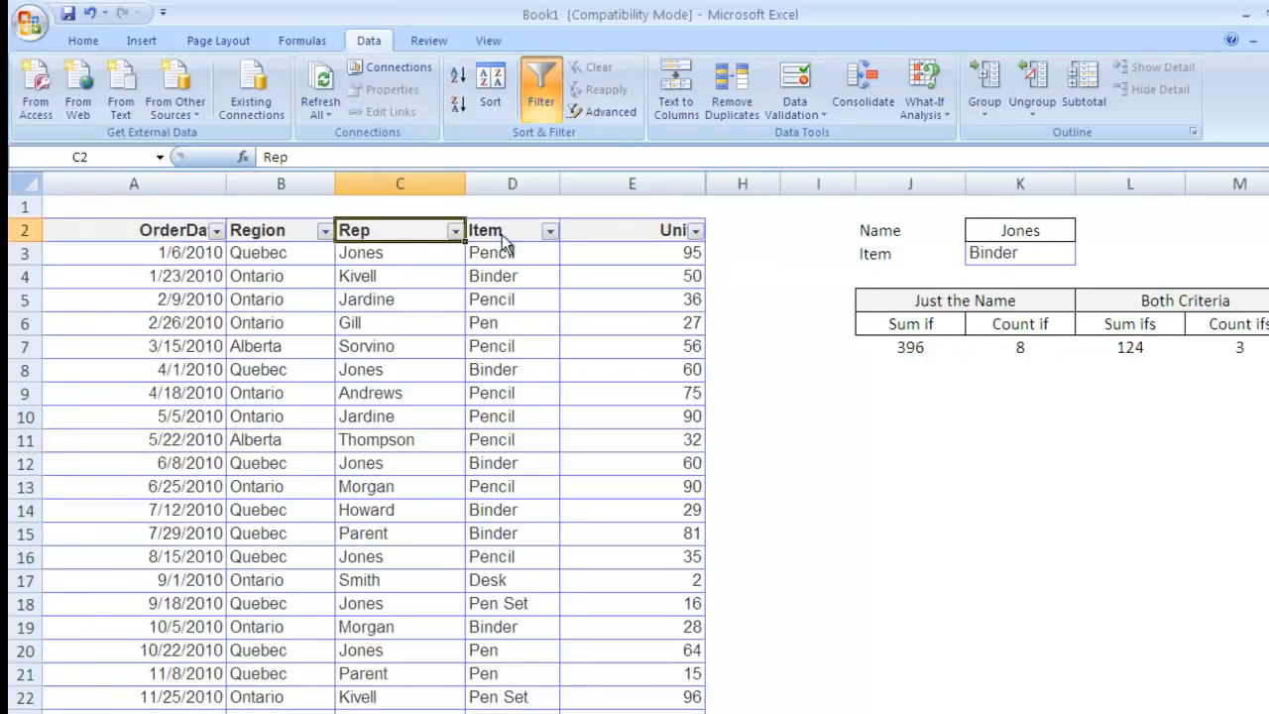
pyautogui.click(455, 231)
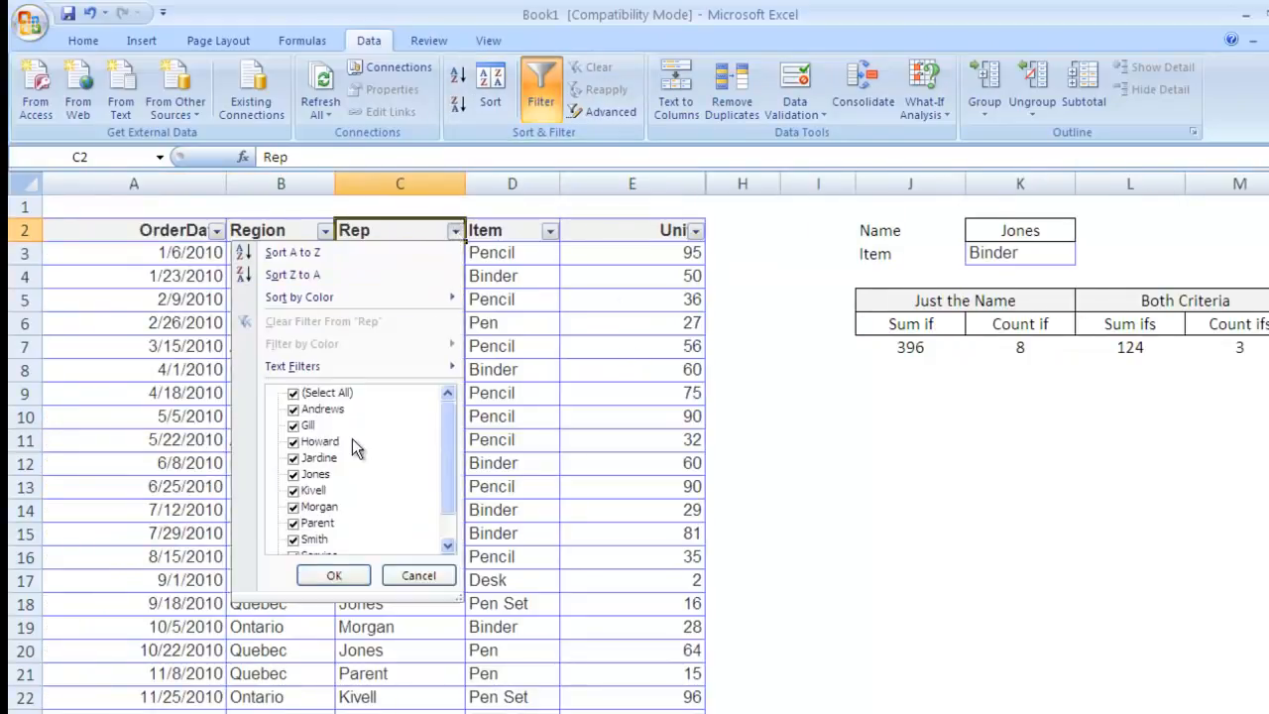
pyautogui.click(309, 392)
pyautogui.scroll(-1, 309, 500)
pyautogui.scroll(1, 305, 499)
pyautogui.click(294, 474)
pyautogui.click(333, 575)
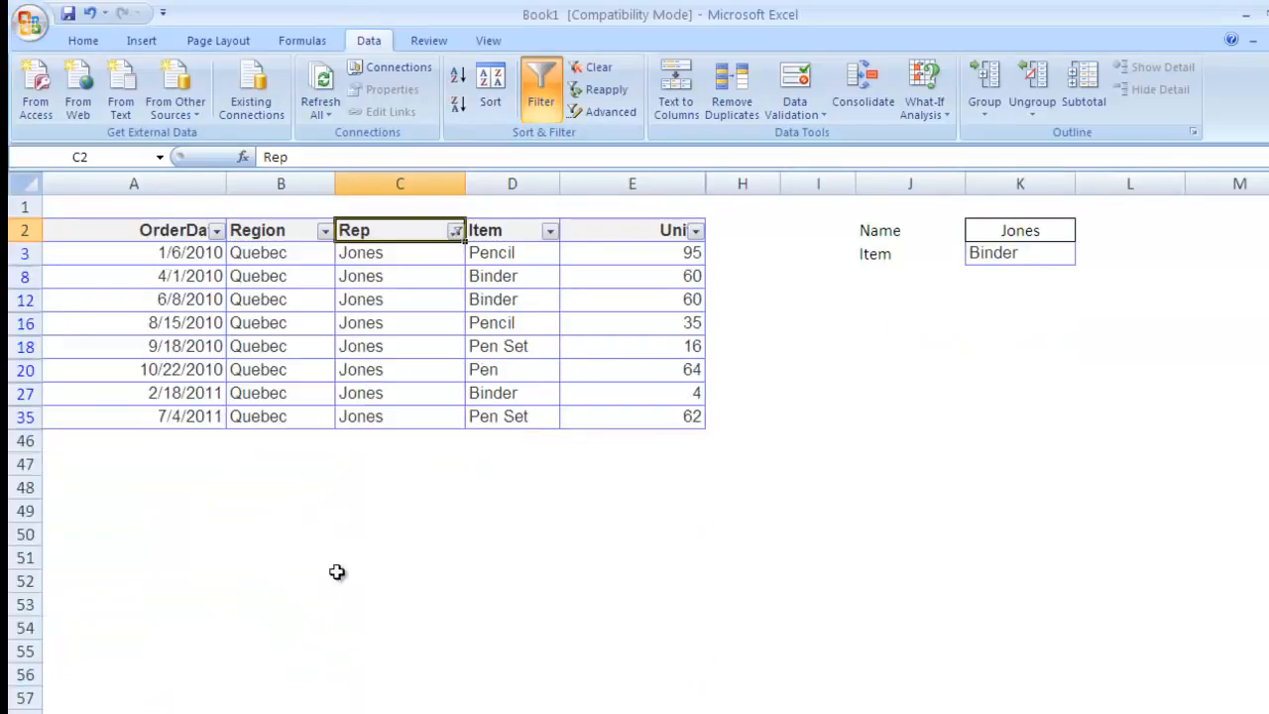
pyautogui.click(549, 230)
pyautogui.click(388, 393)
pyautogui.click(387, 409)
pyautogui.click(414, 567)
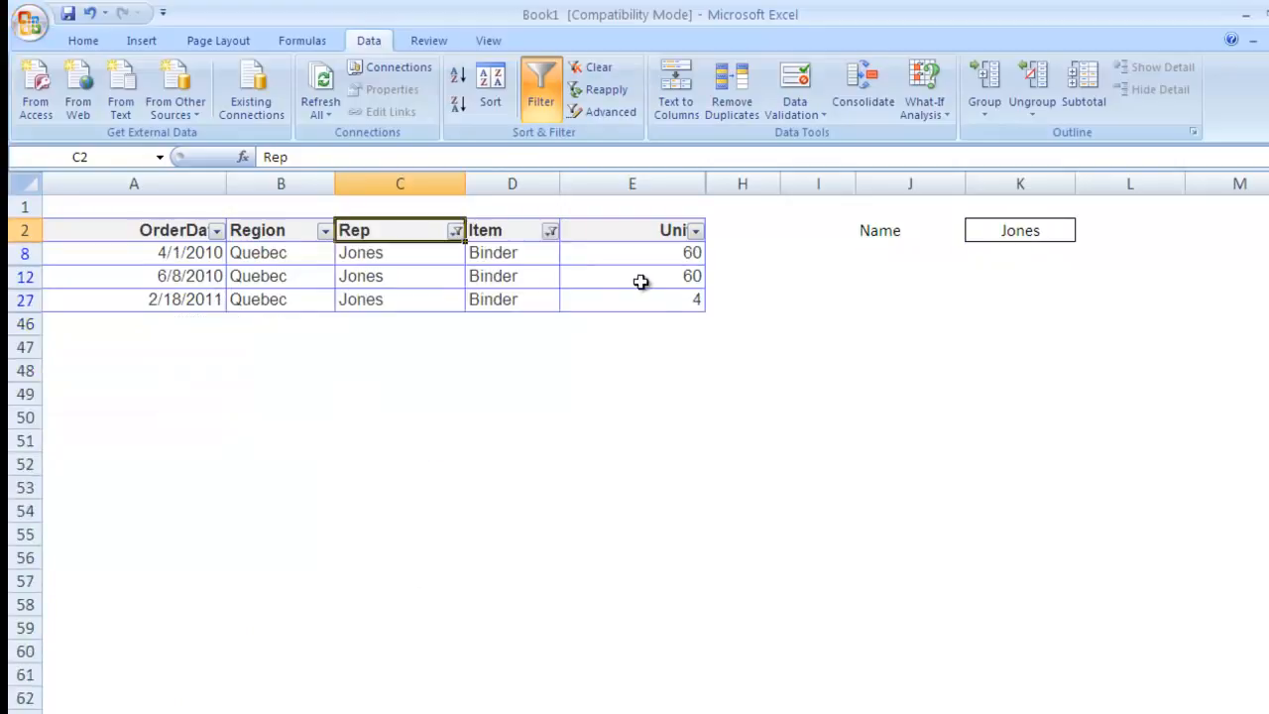
pyautogui.hscroll(1, 443, 290)
pyautogui.moveTo(241, 255); pyautogui.dragTo(253, 292)
pyautogui.moveTo(467, 252); pyautogui.dragTo(474, 297)
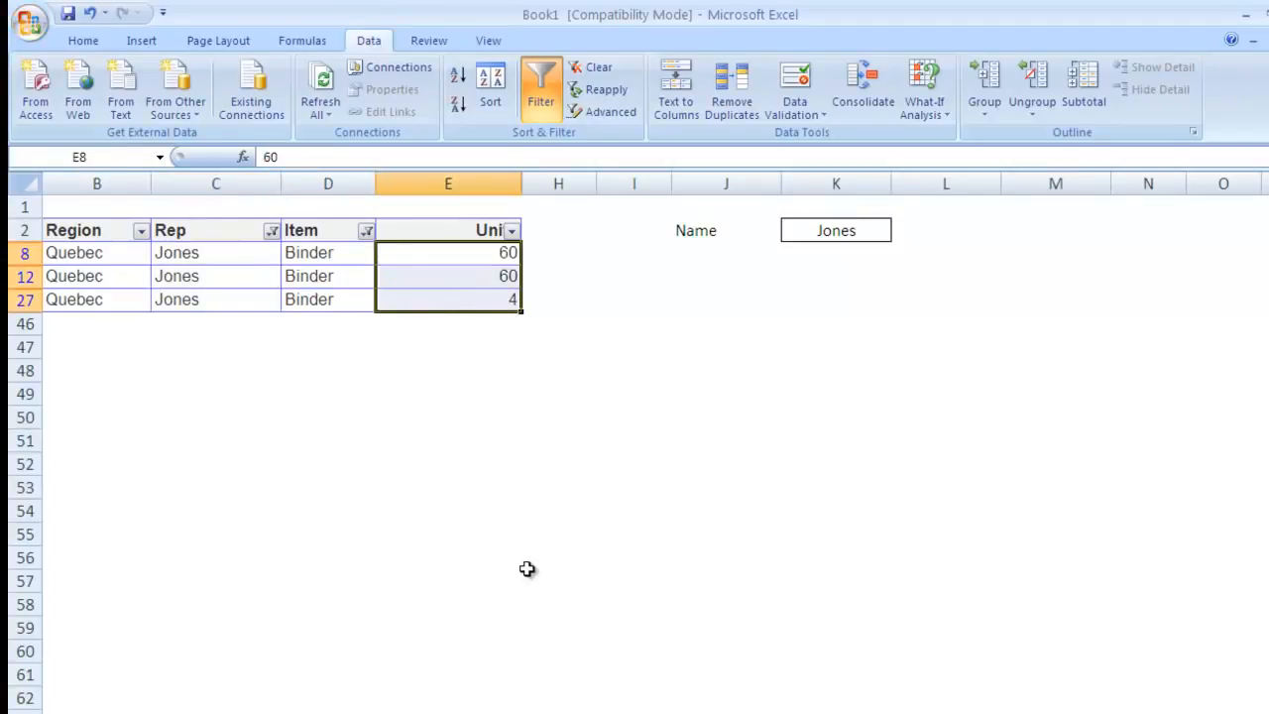
pyautogui.hotkey('ctrl', 'z')
pyautogui.hotkey('ctrl', 'z')
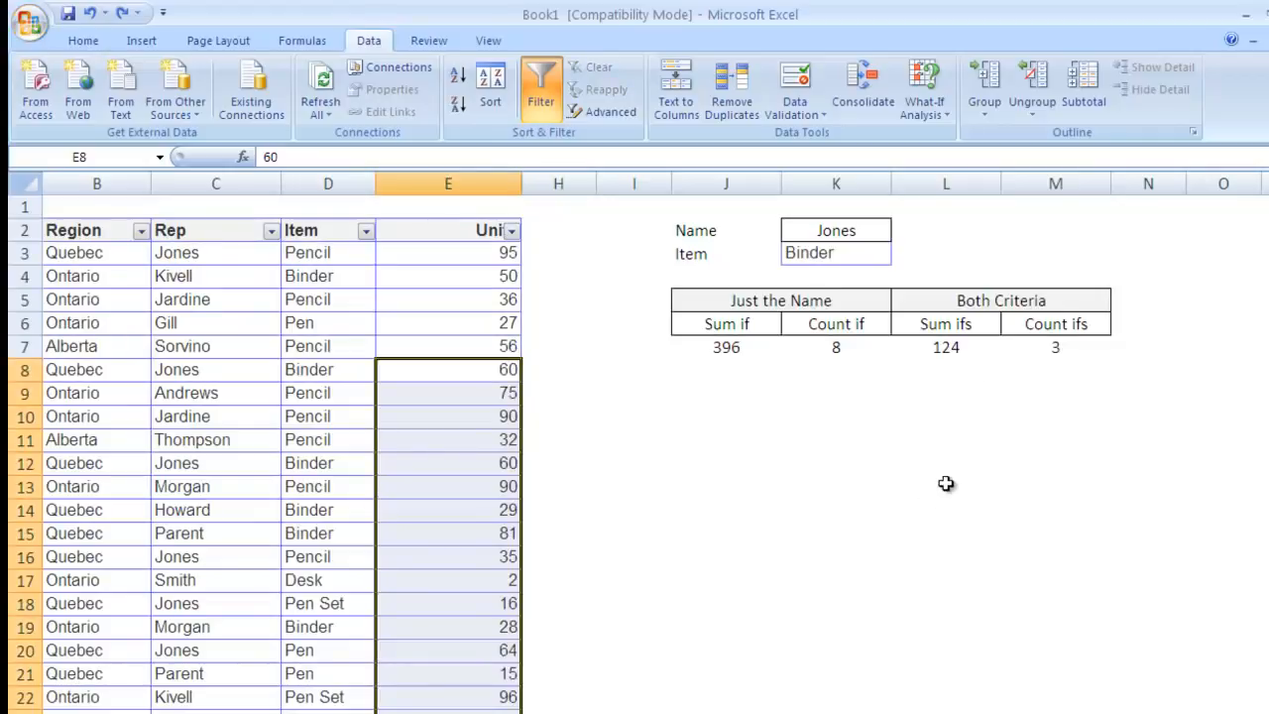
# Step: Undo the table filter and move the summary table J5:M7 down to J8:M10
pyautogui.hotkey('ctrl', 'z')
pyautogui.click(960, 355)
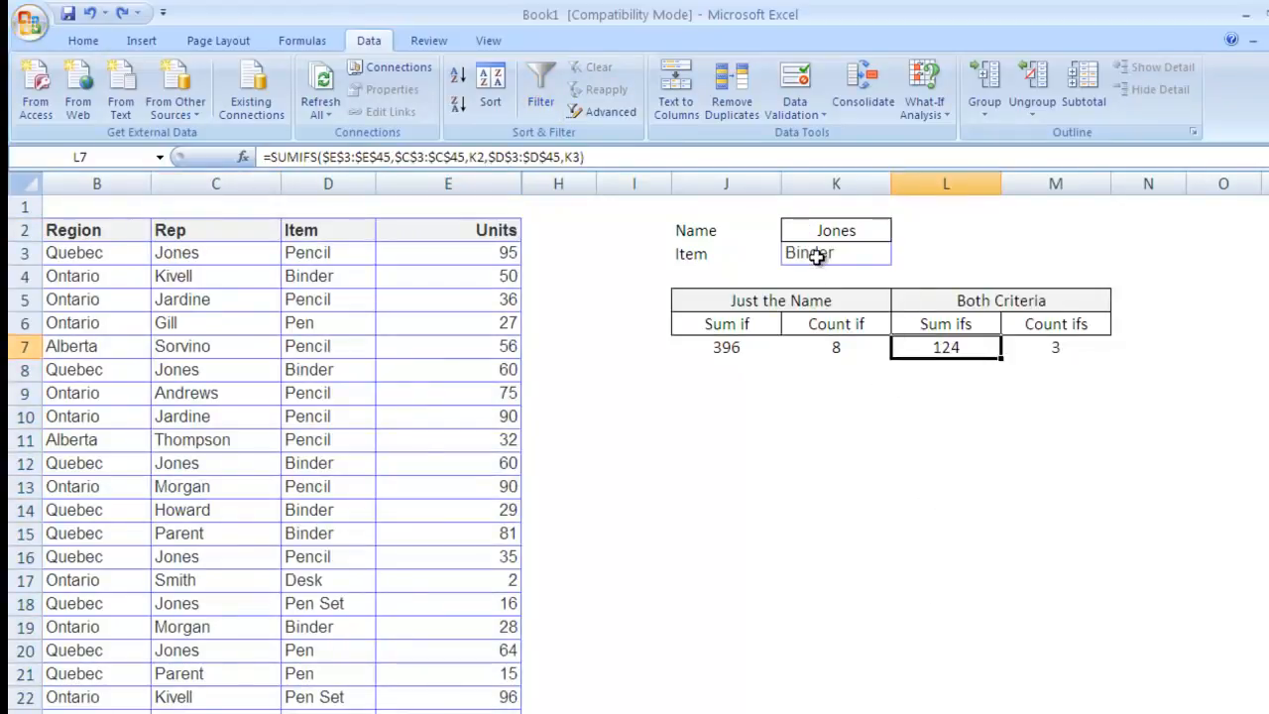
pyautogui.click(714, 273)
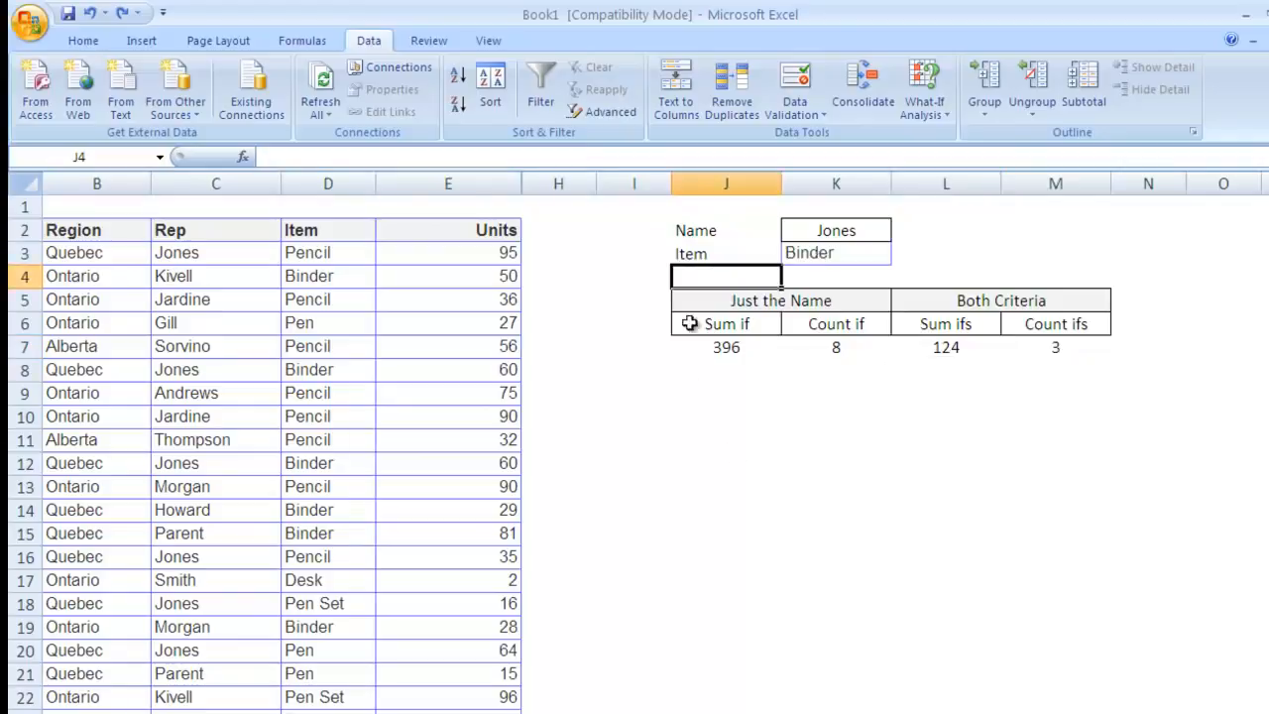
pyautogui.moveTo(712, 298); pyautogui.dragTo(1021, 335)
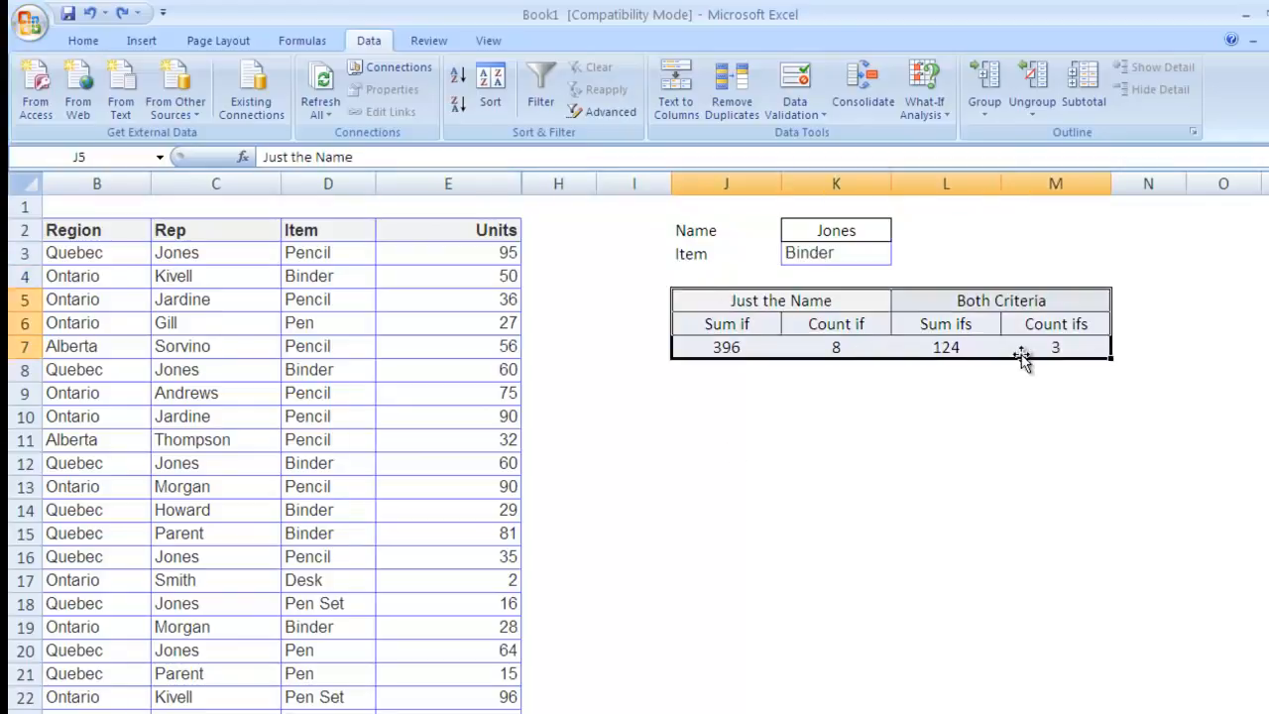
pyautogui.moveTo(935, 357); pyautogui.dragTo(925, 426)
pyautogui.click(915, 512)
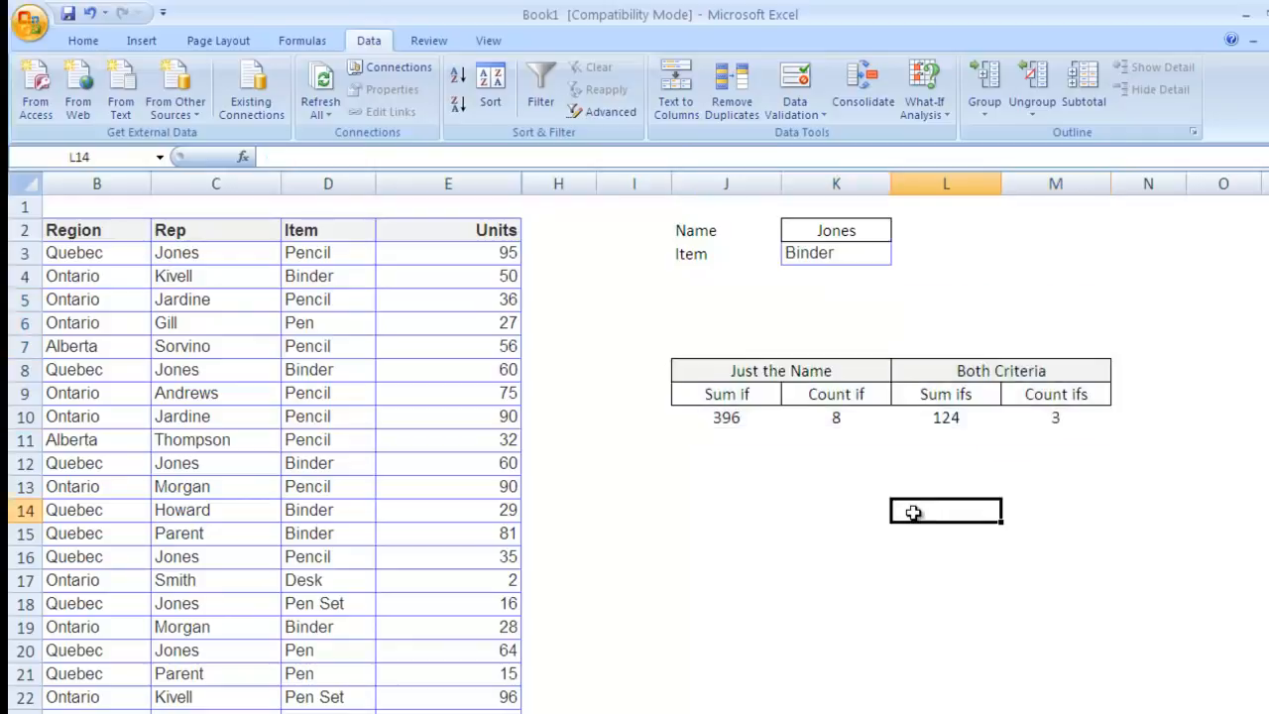
pyautogui.click(711, 275)
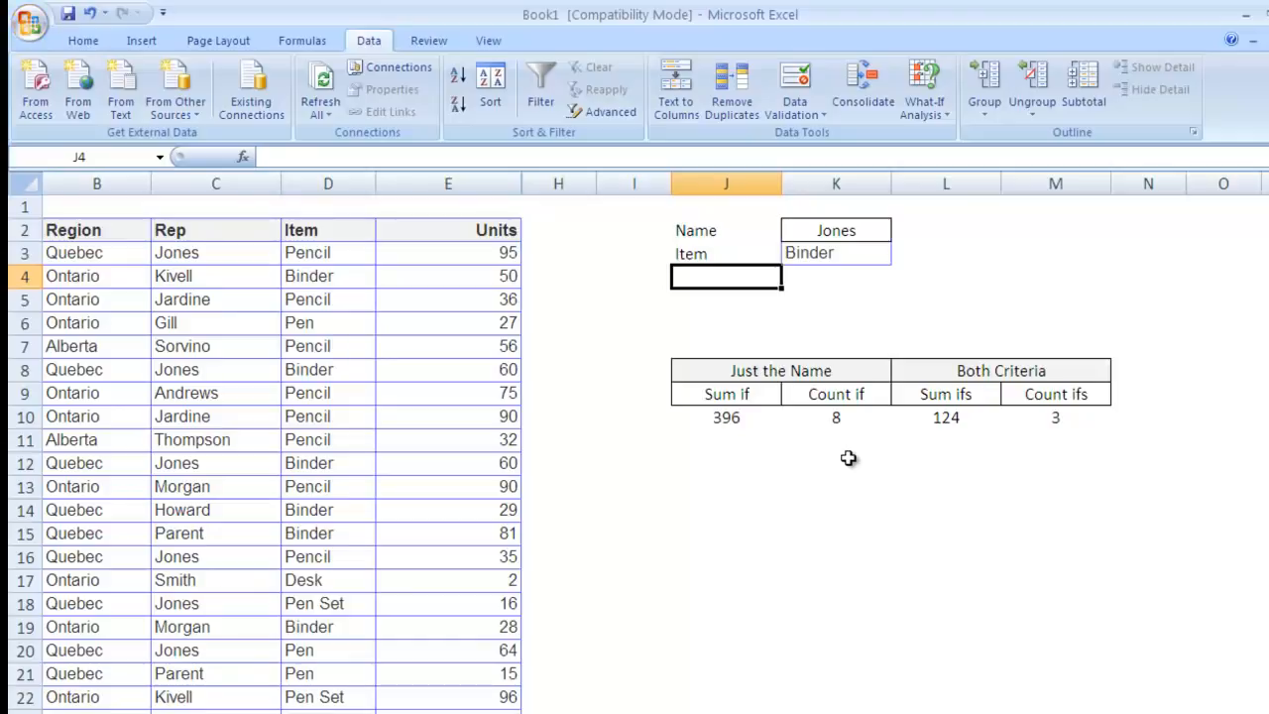
# Step: Enter the label 'Since order date' in J4 below Item
pyautogui.write('Sin')
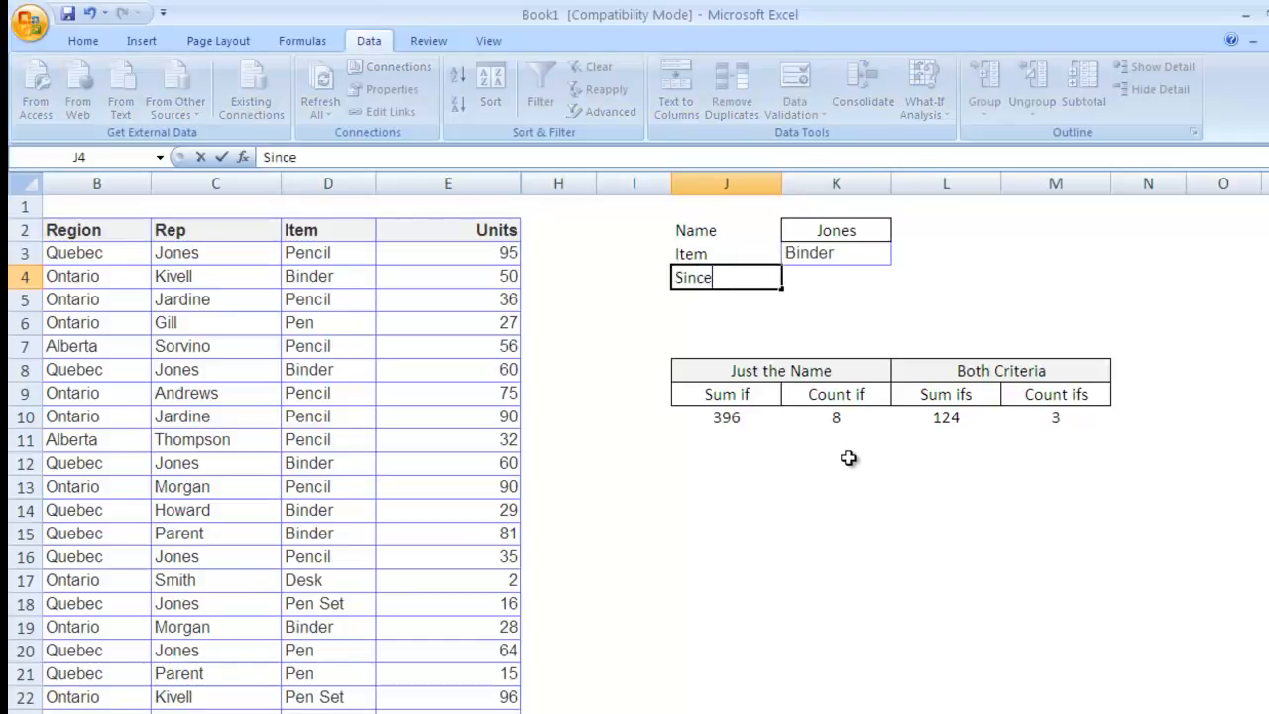
pyautogui.write('ce')
pyautogui.press('Tab')
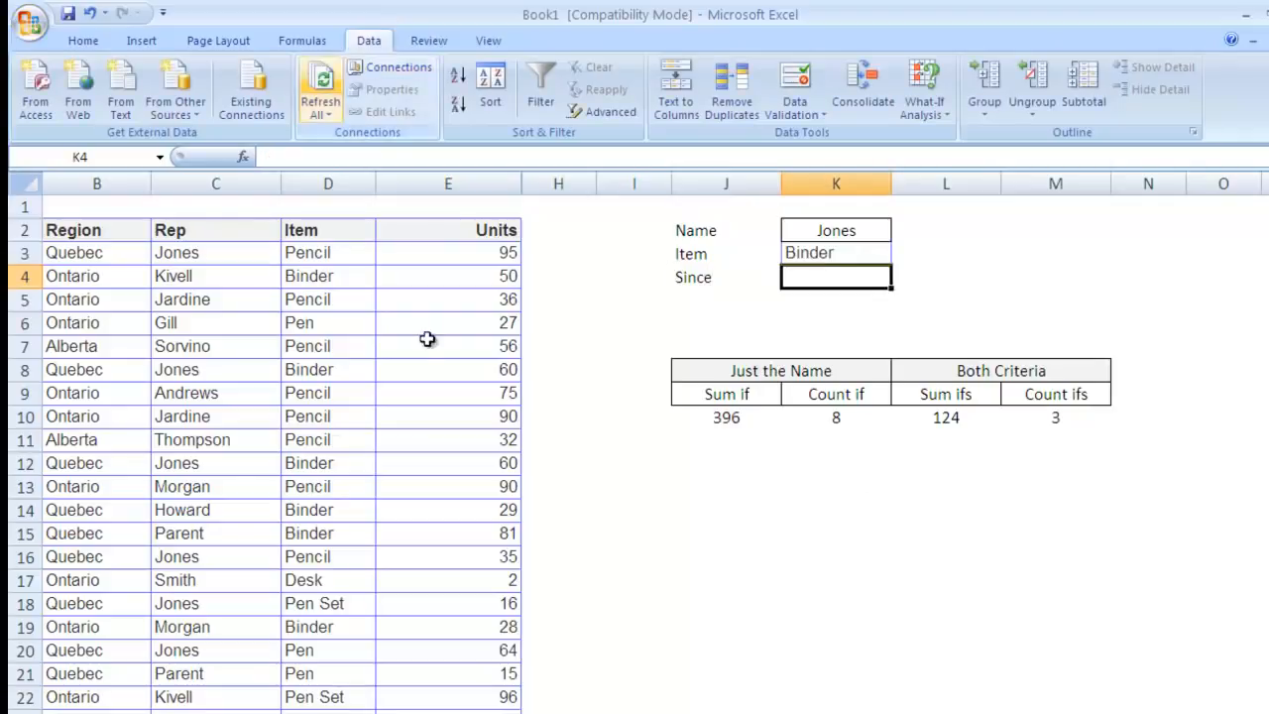
pyautogui.hscroll(-1, 371, 441)
pyautogui.moveTo(164, 252); pyautogui.dragTo(181, 500)
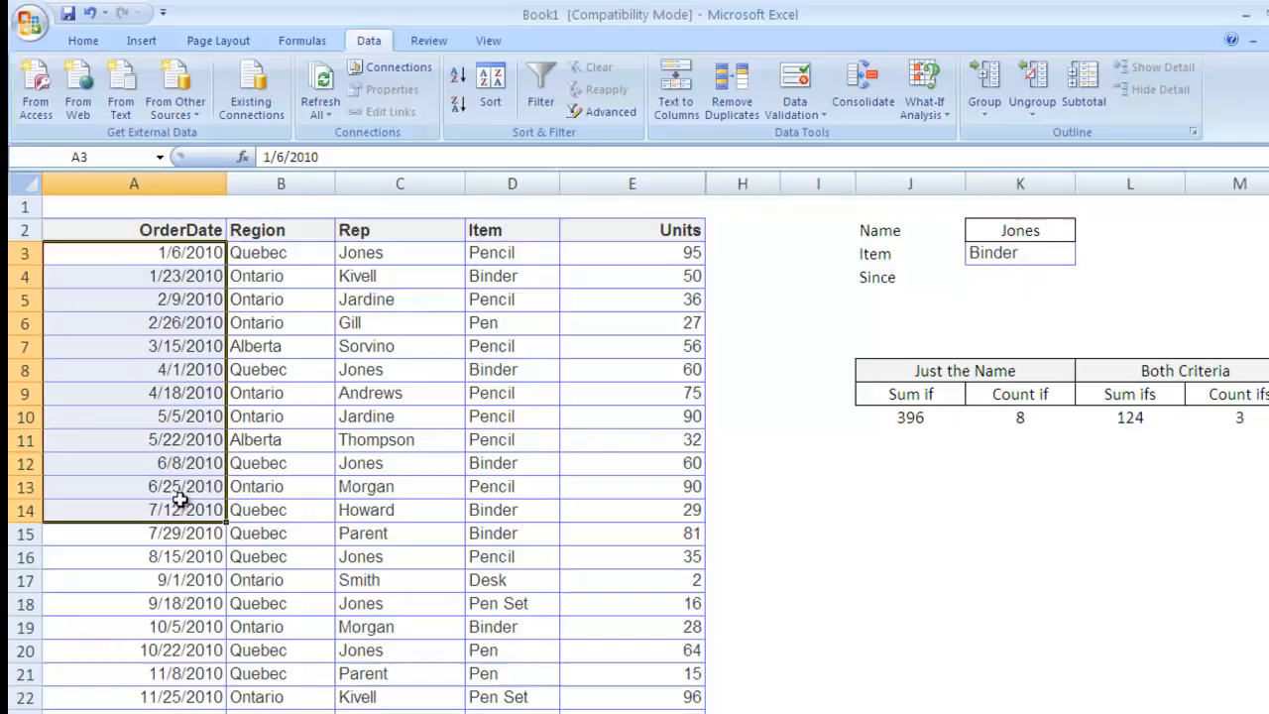
pyautogui.doubleClick(885, 277)
pyautogui.write('order date')
pyautogui.press('Return')
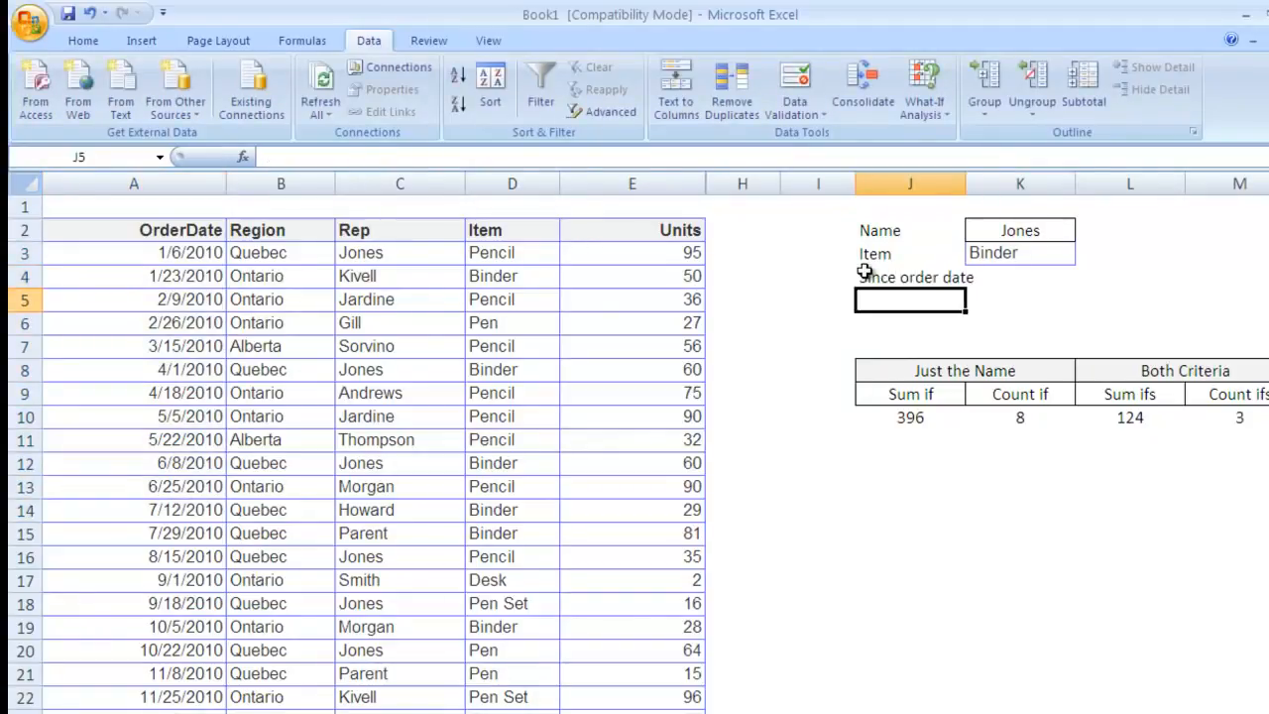
# Step: Right-align the Since order date label and pick up the Jones cell's format with Format Painter
pyautogui.click(900, 277)
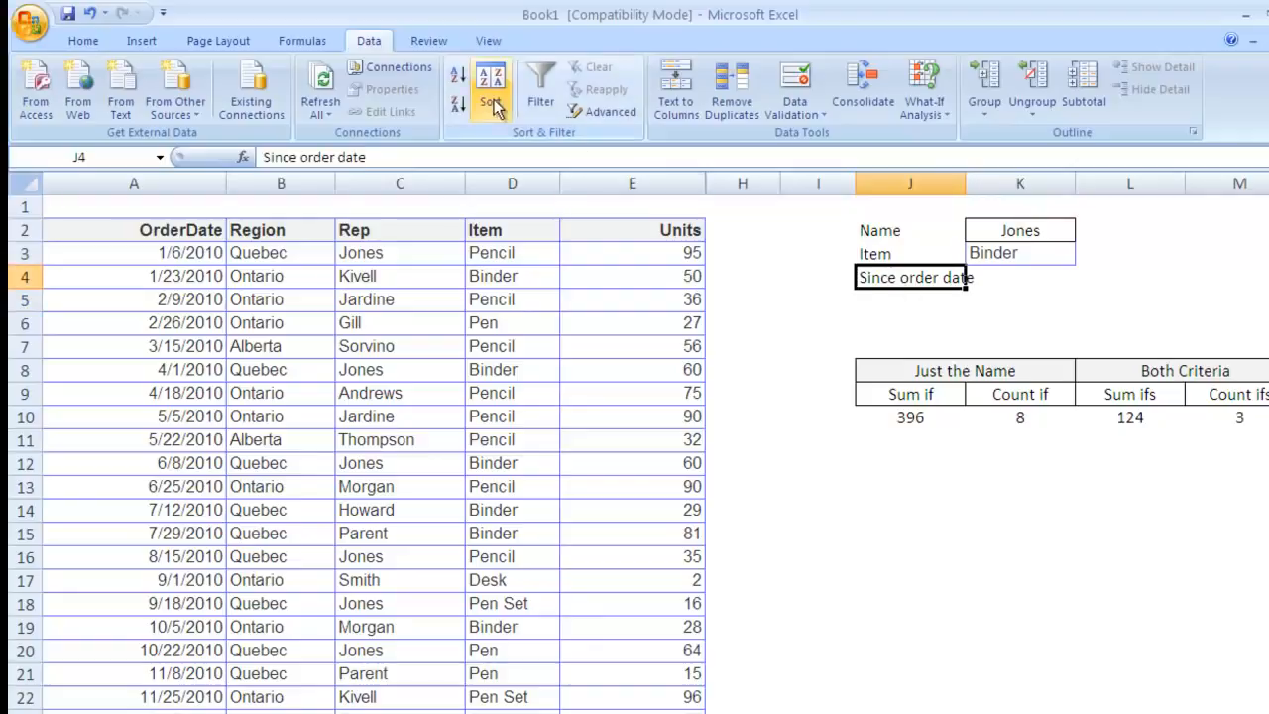
pyautogui.click(89, 39)
pyautogui.click(432, 104)
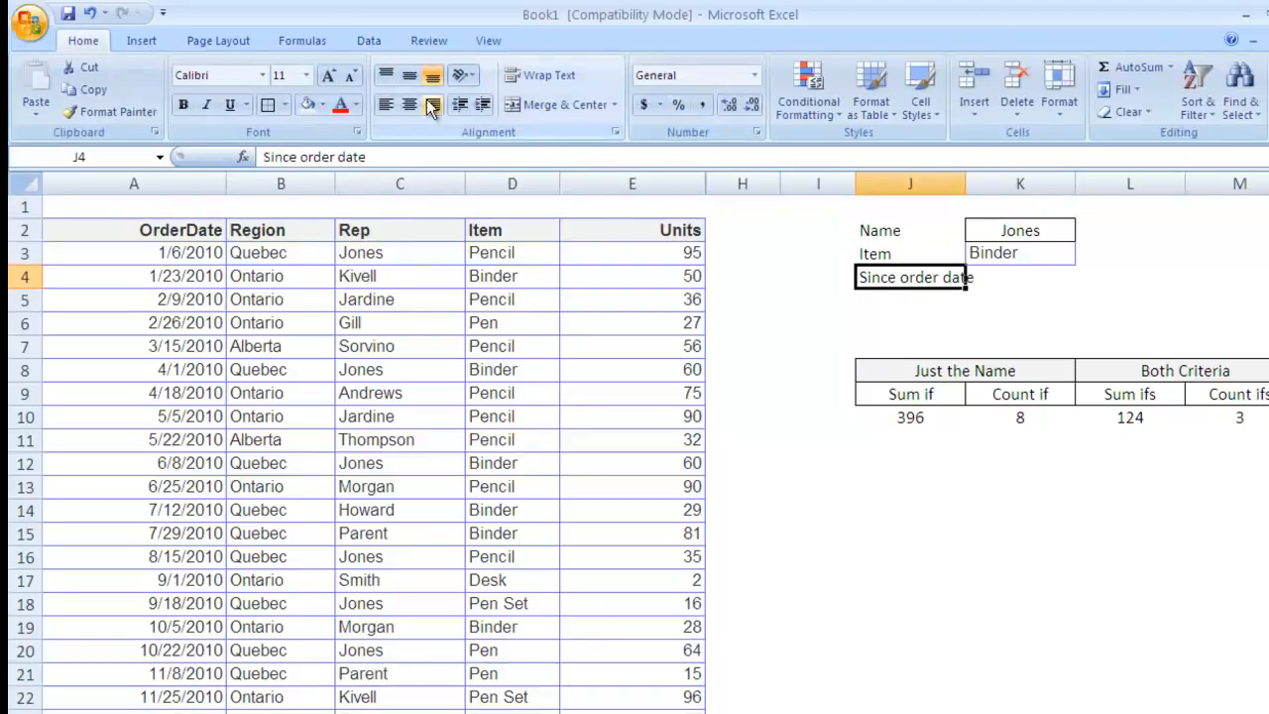
pyautogui.press('Up')
pyautogui.press('Right')
pyautogui.click(1015, 232)
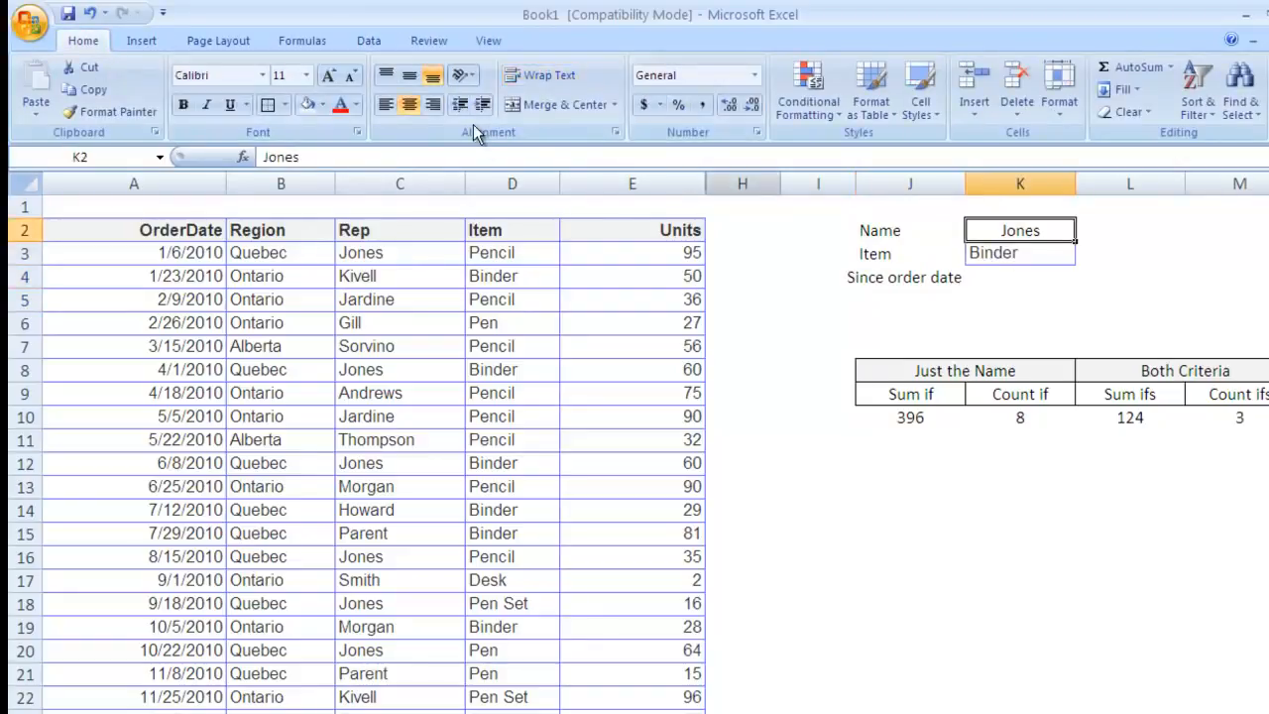
pyautogui.click(137, 115)
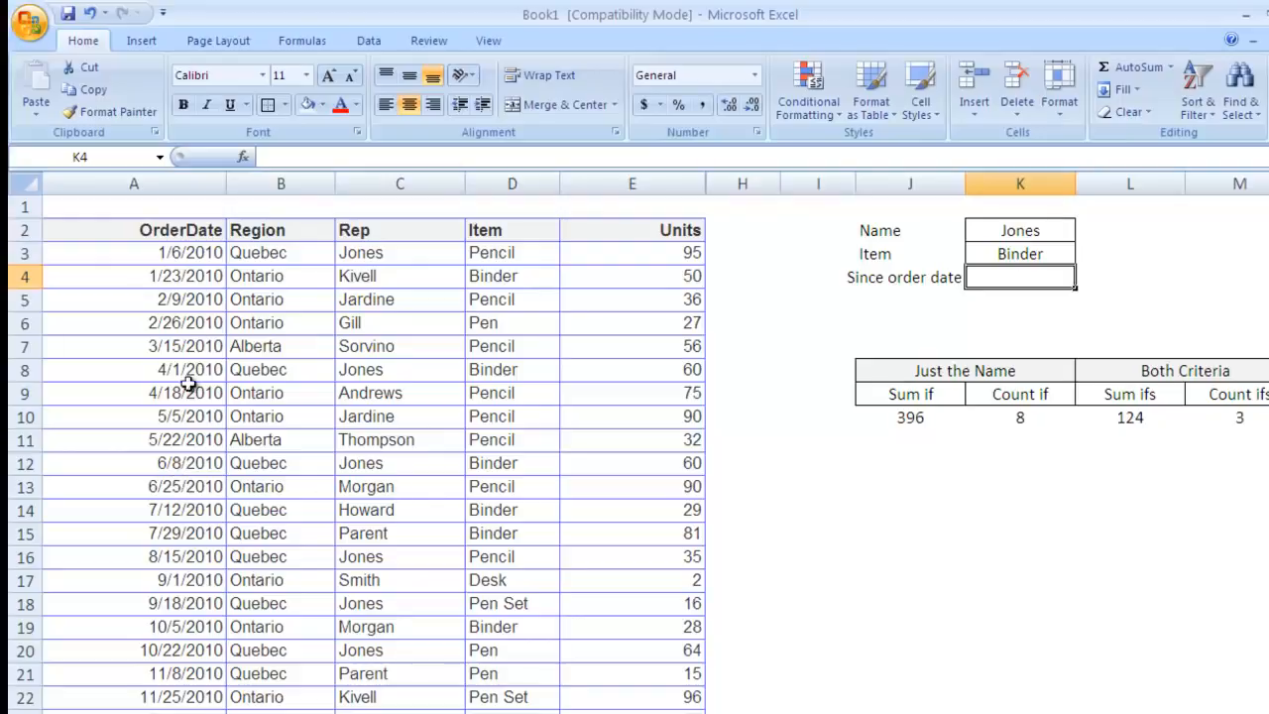
# Step: Paste the 5/22/2010 order date from A11 into K4 as a value only
pyautogui.click(162, 446)
pyautogui.hotkey('ctrl', 'c')
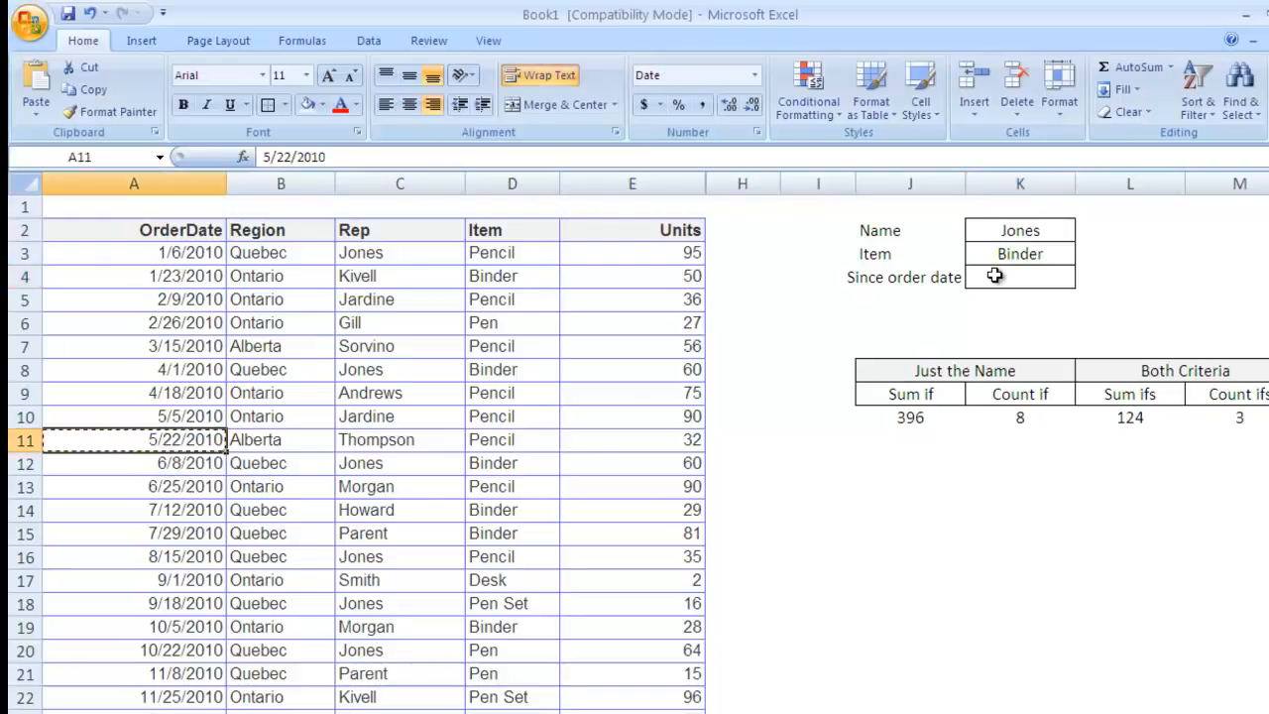
pyautogui.click(993, 279)
pyautogui.rightClick(999, 281)
pyautogui.click(1061, 355)
pyautogui.click(900, 273)
pyautogui.click(1107, 482)
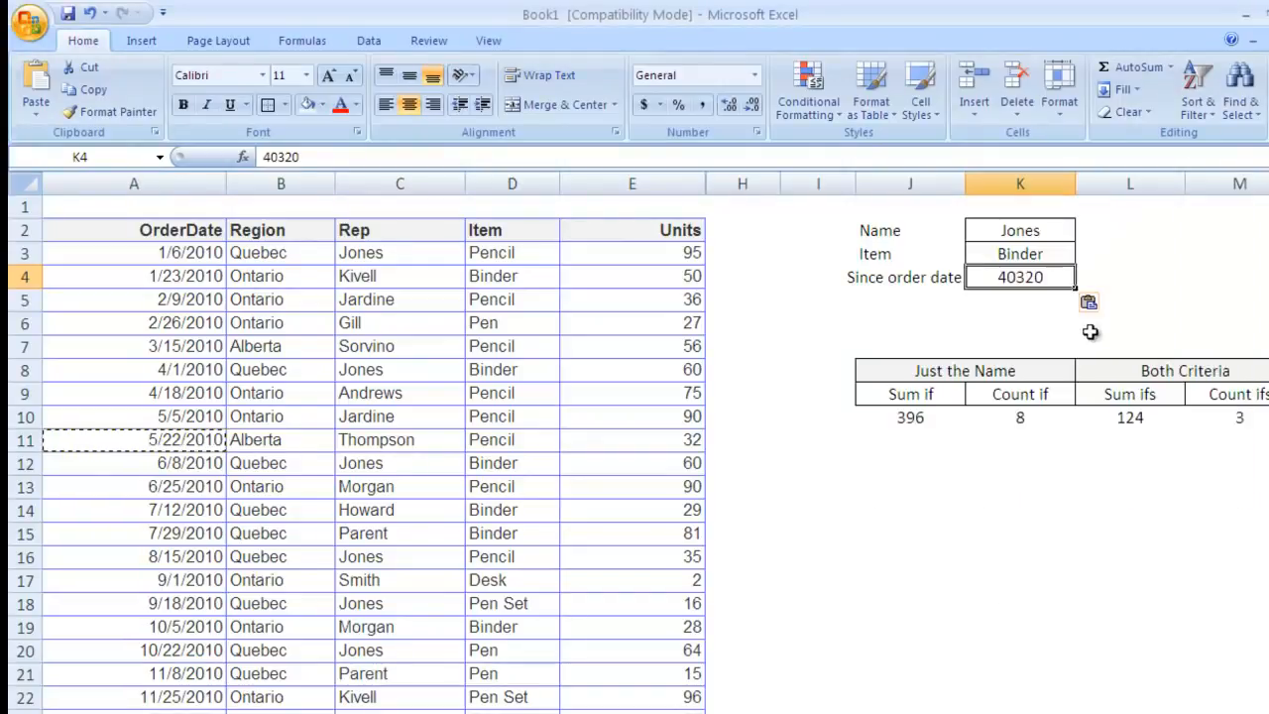
# Step: Format K4 as Short Date and check the Sum ifs and Count ifs formulas in L10 and M10
pyautogui.click(1158, 300)
pyautogui.click(1011, 277)
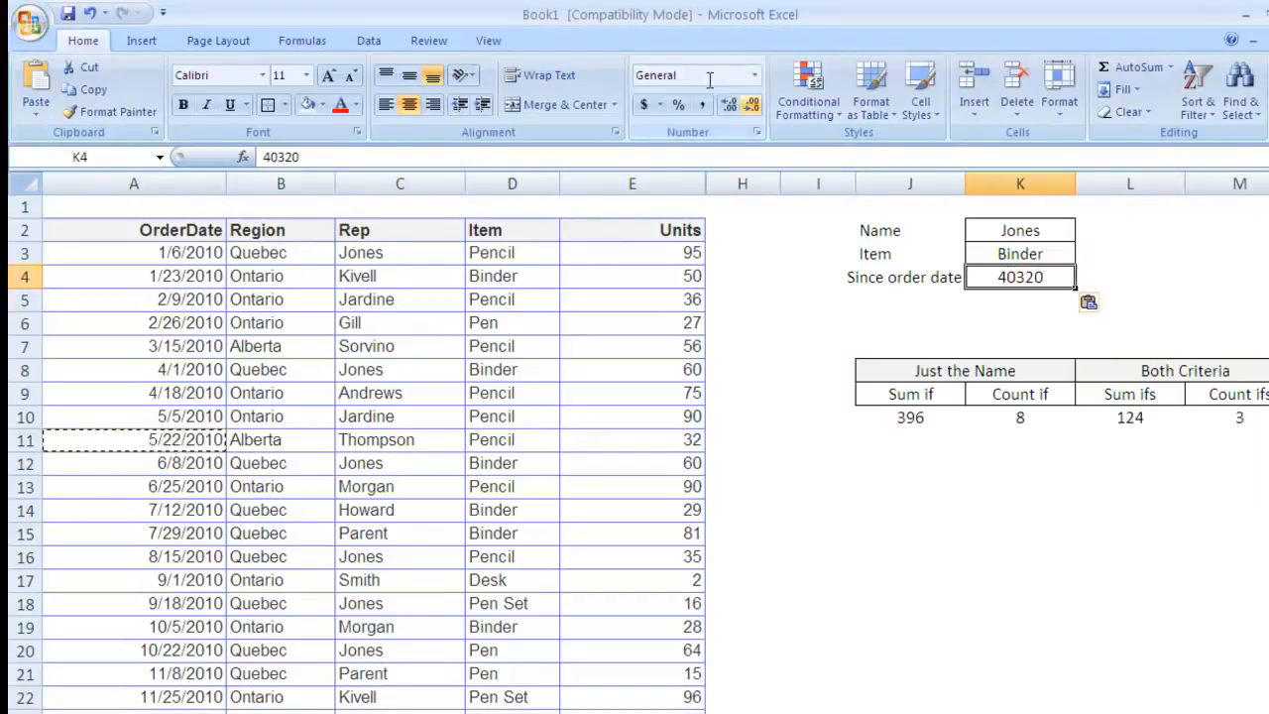
pyautogui.write('Short')
pyautogui.press('Return')
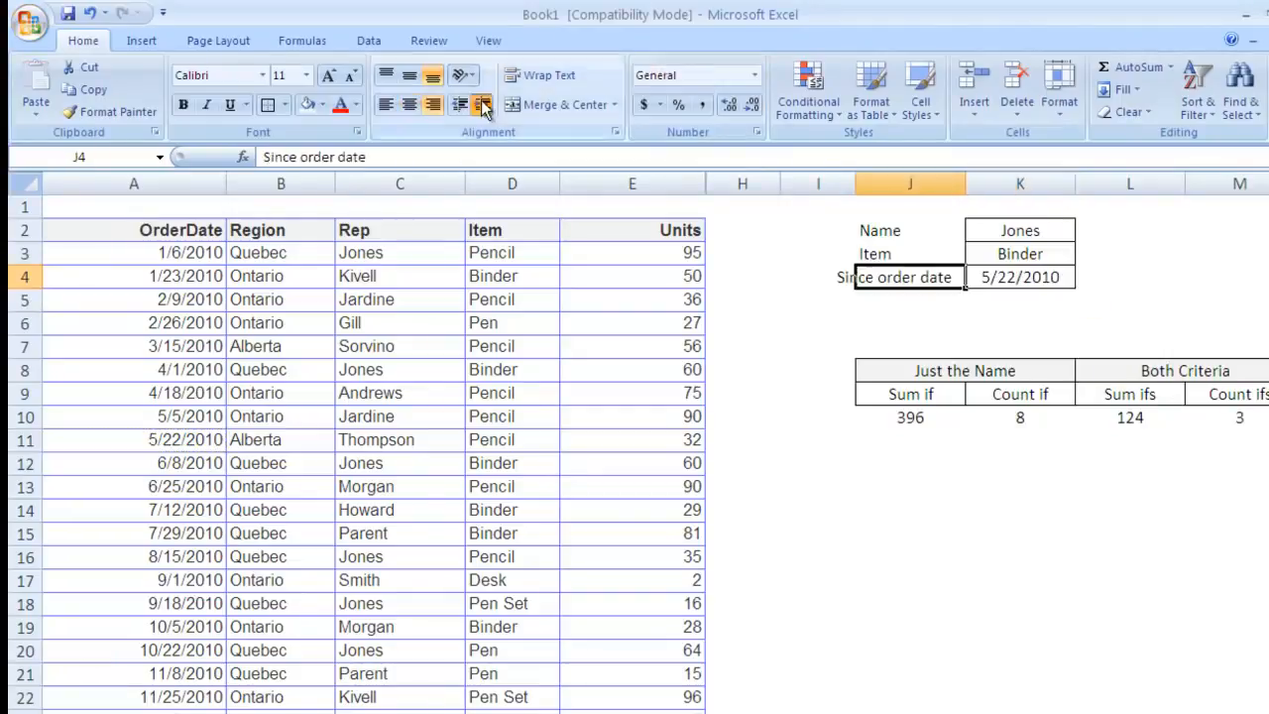
pyautogui.click(483, 105)
pyautogui.press('Right')
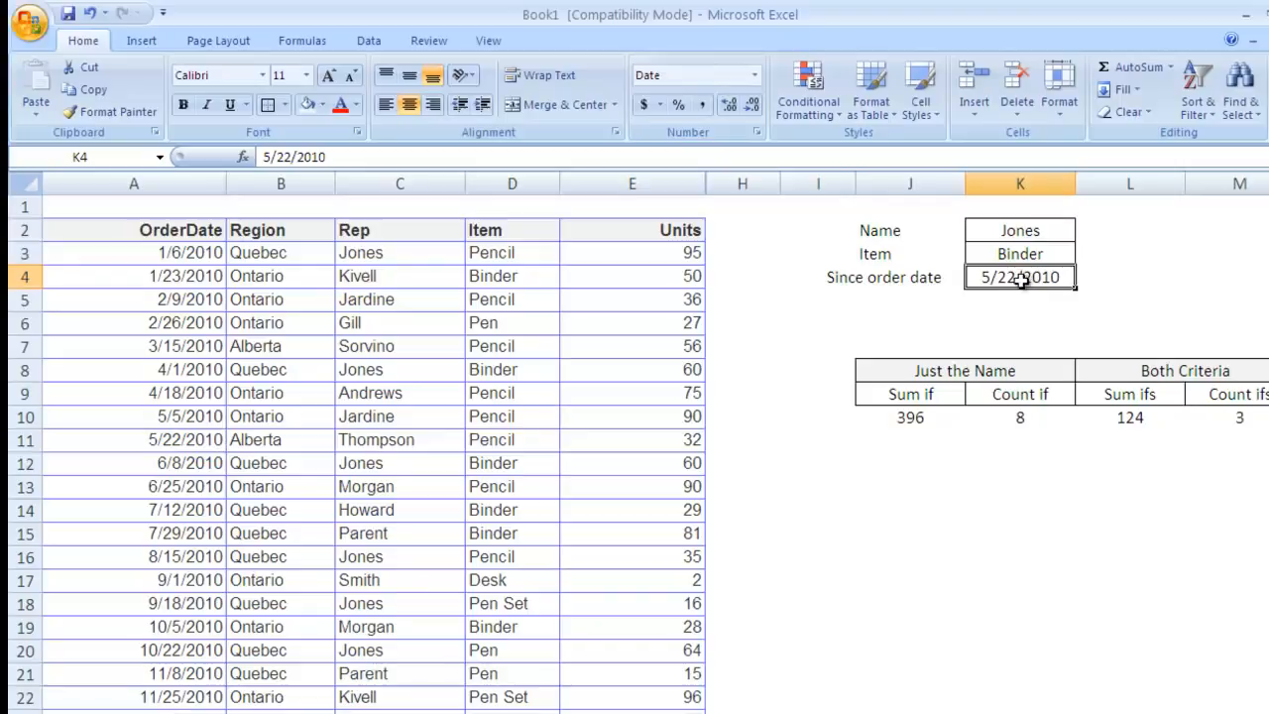
pyautogui.click(1130, 420)
pyautogui.click(1239, 417)
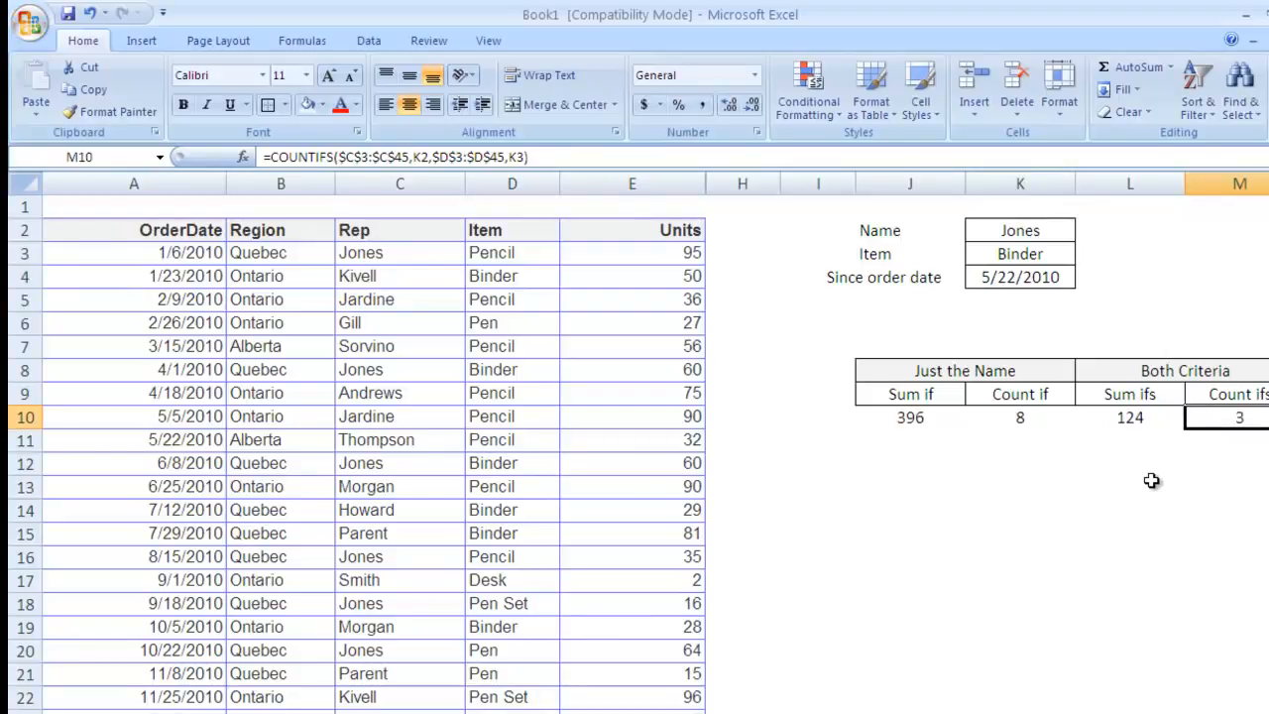
# Step: Add $A$3:$A$45 as a third criteria range to the SUMIFS in L10
pyautogui.press('Left')
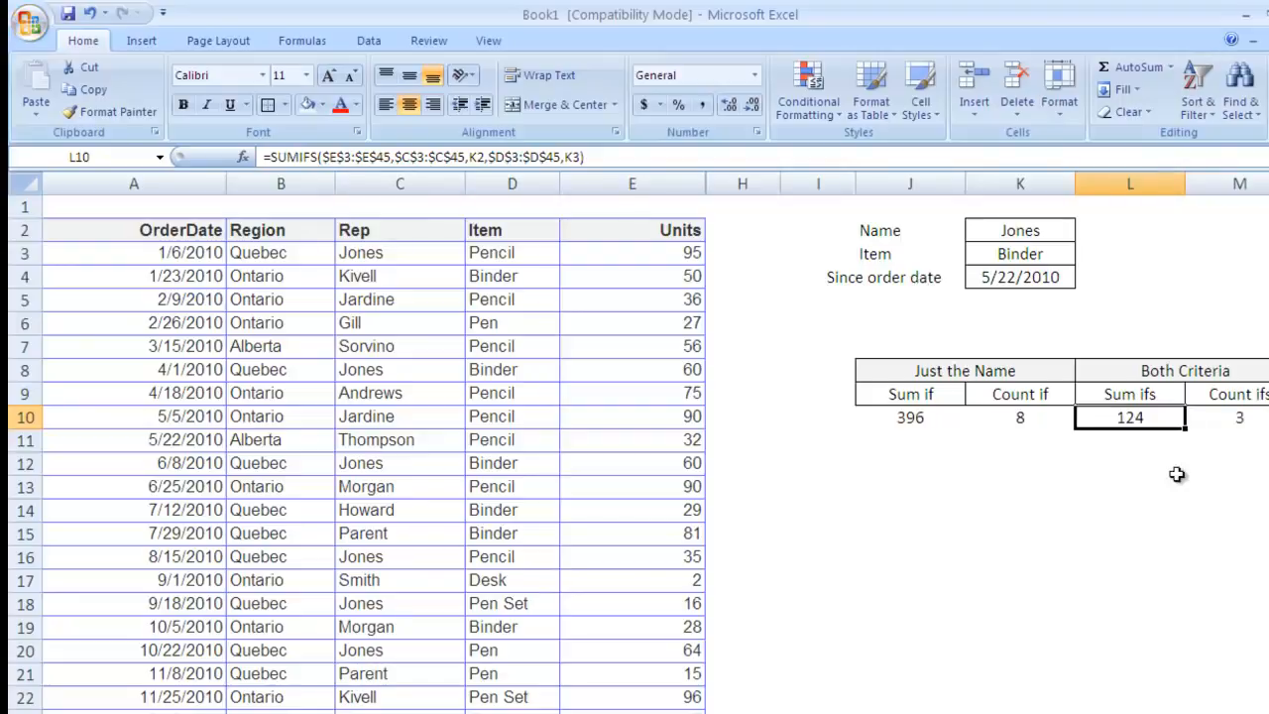
pyautogui.press('F2')
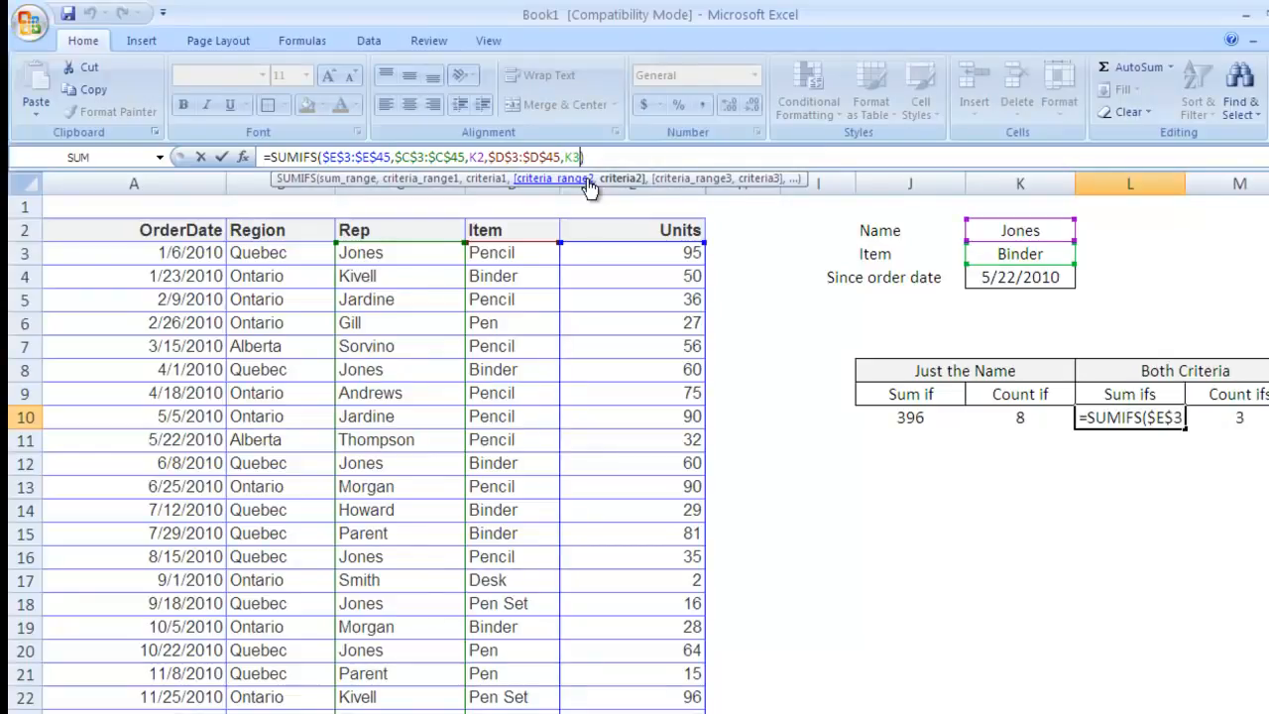
pyautogui.write(',')
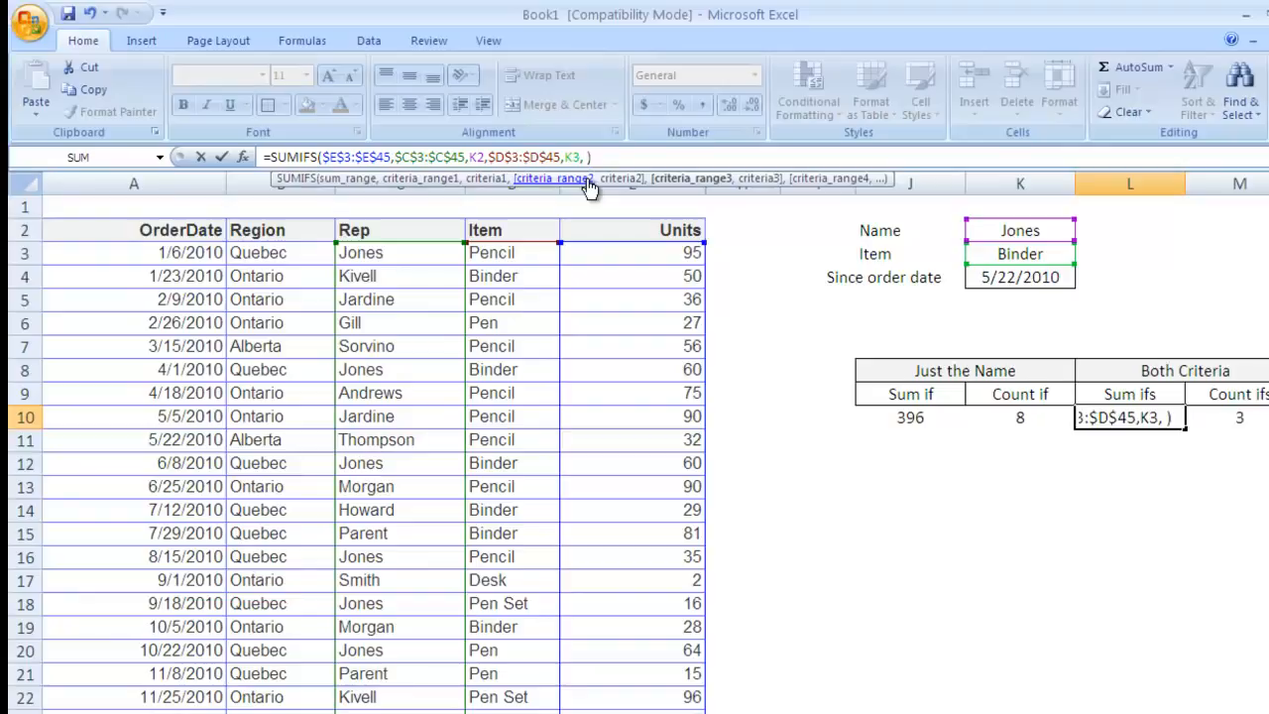
pyautogui.click(169, 253)
pyautogui.hotkey('ctrl', 'shift', 'Down')
pyautogui.scroll(-3, 169, 249)
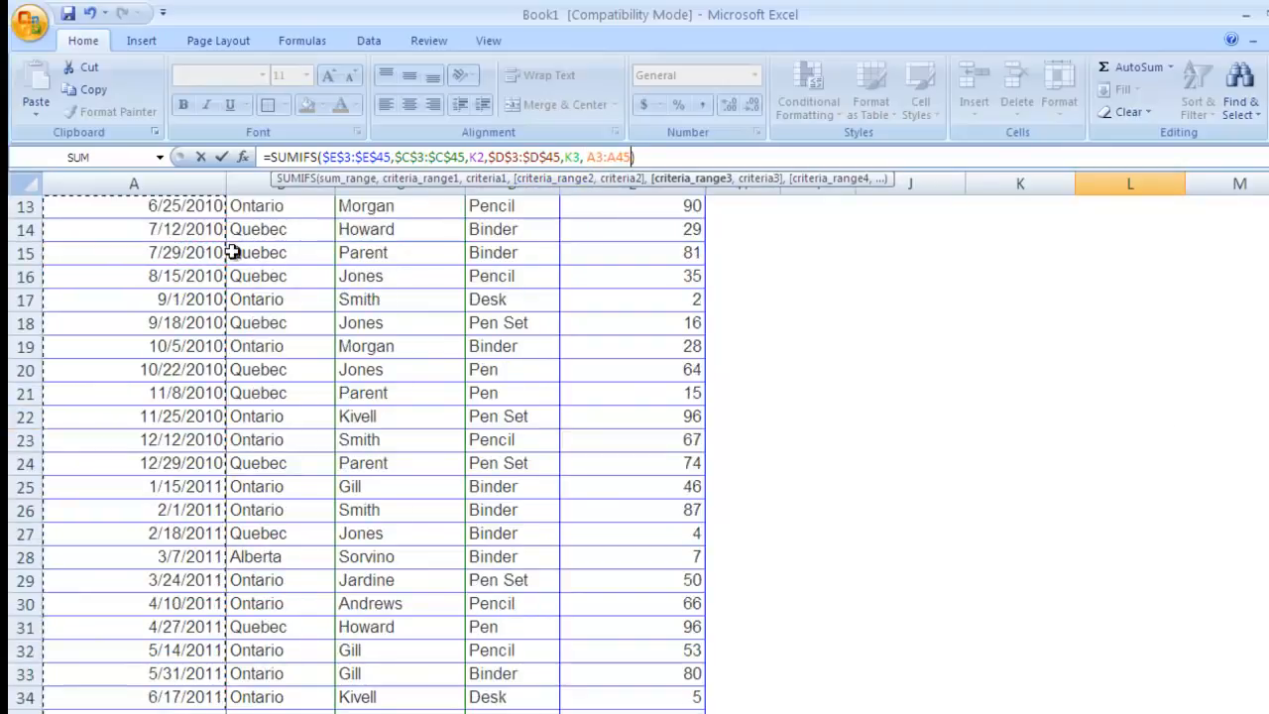
pyautogui.press('F4')
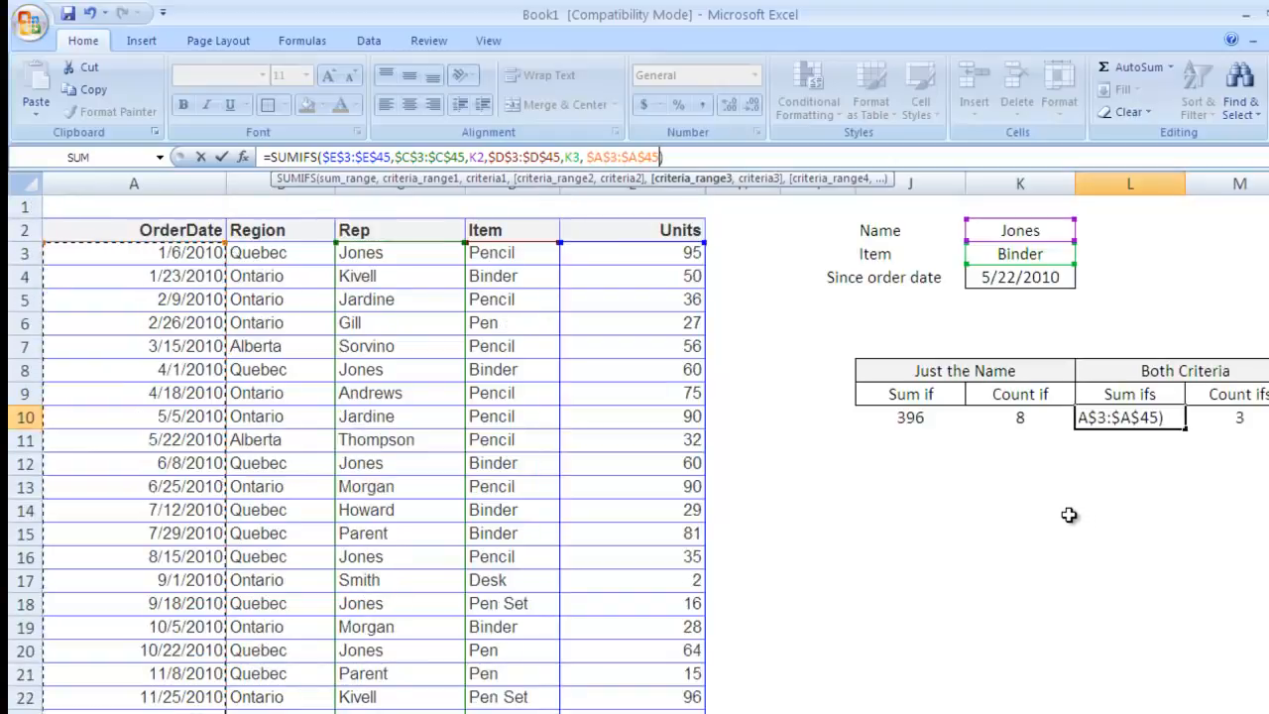
pyautogui.write(', ')
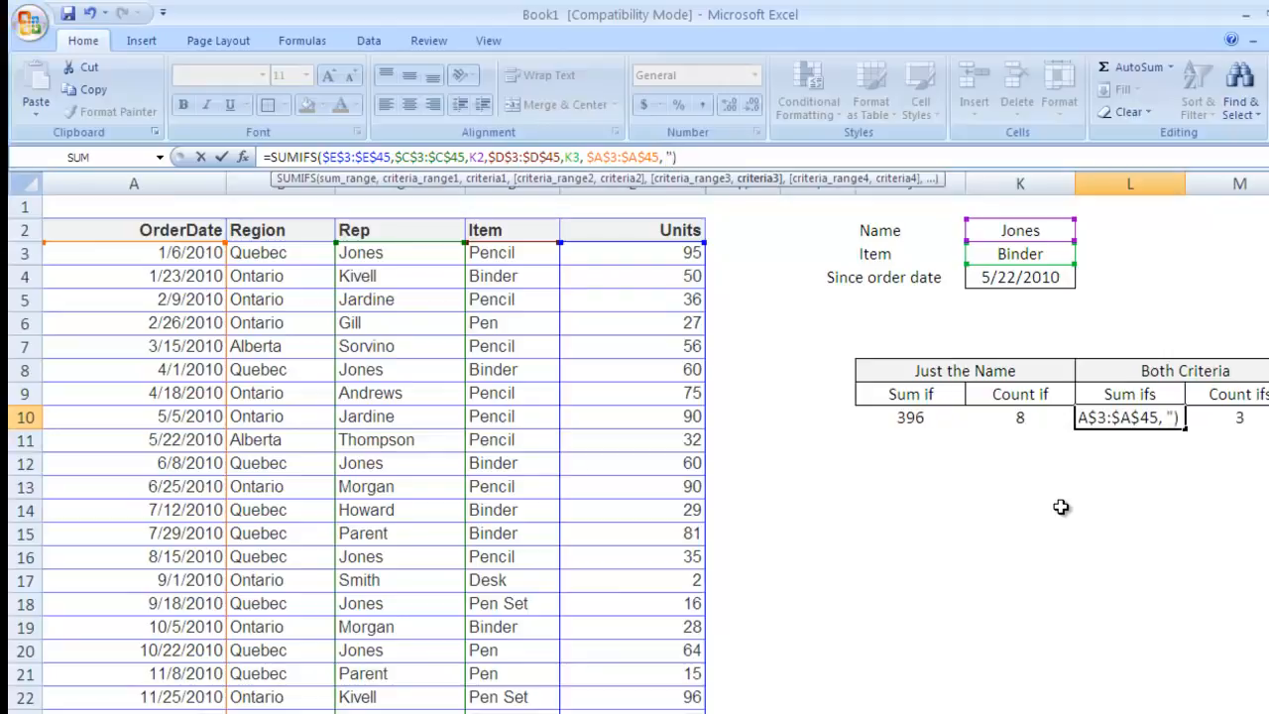
pyautogui.write('">"')
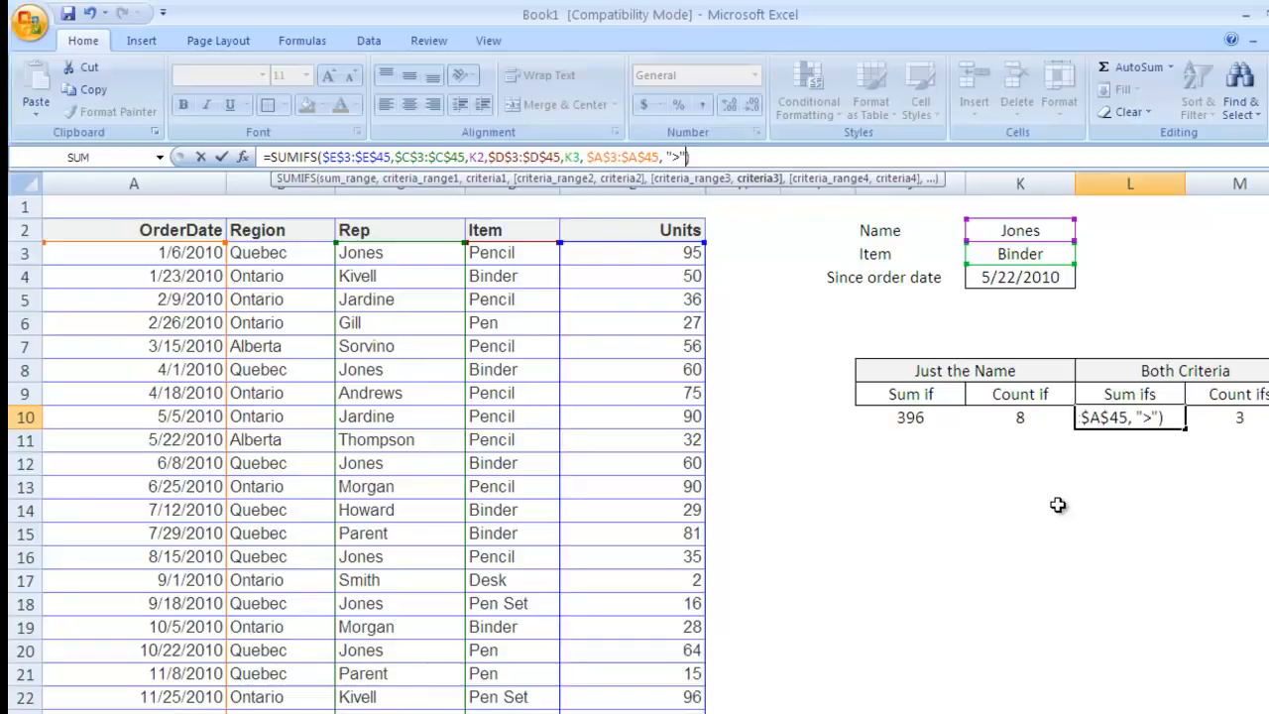
pyautogui.press('Return')
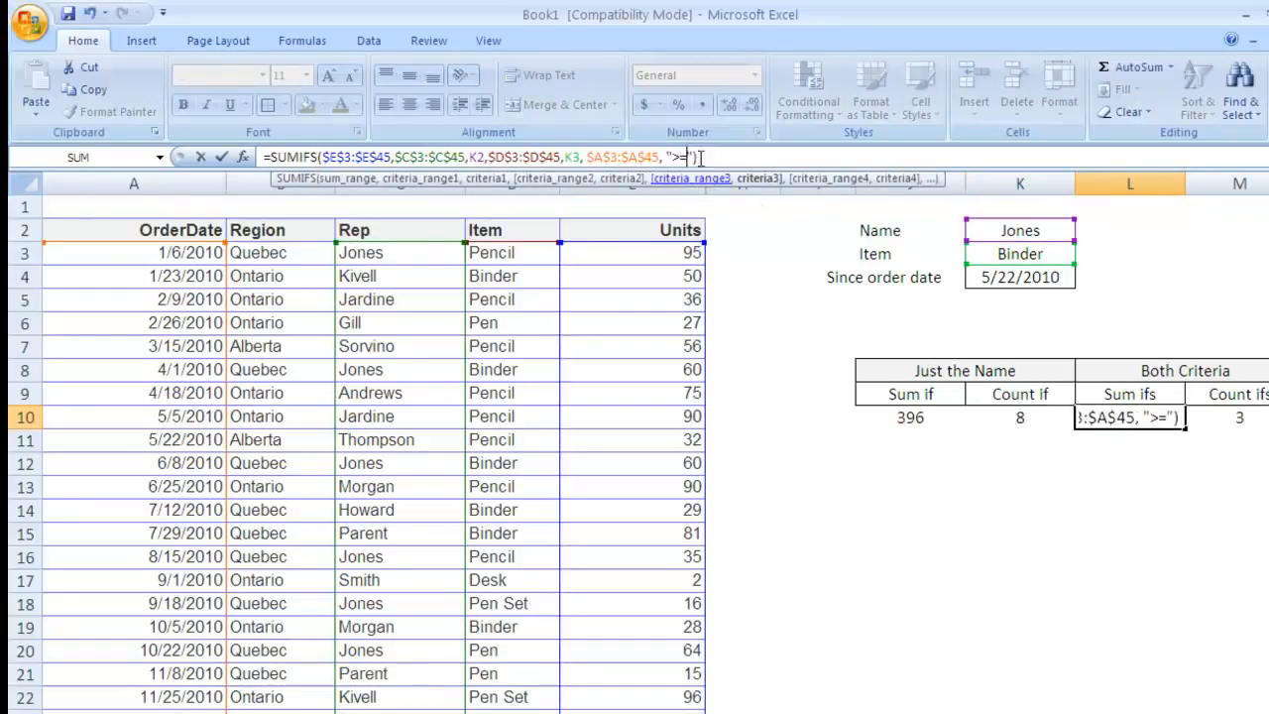
# Step: Complete the date criterion as ">="&K4 so Sum ifs returns 64
pyautogui.click(689, 156)
pyautogui.write('&')
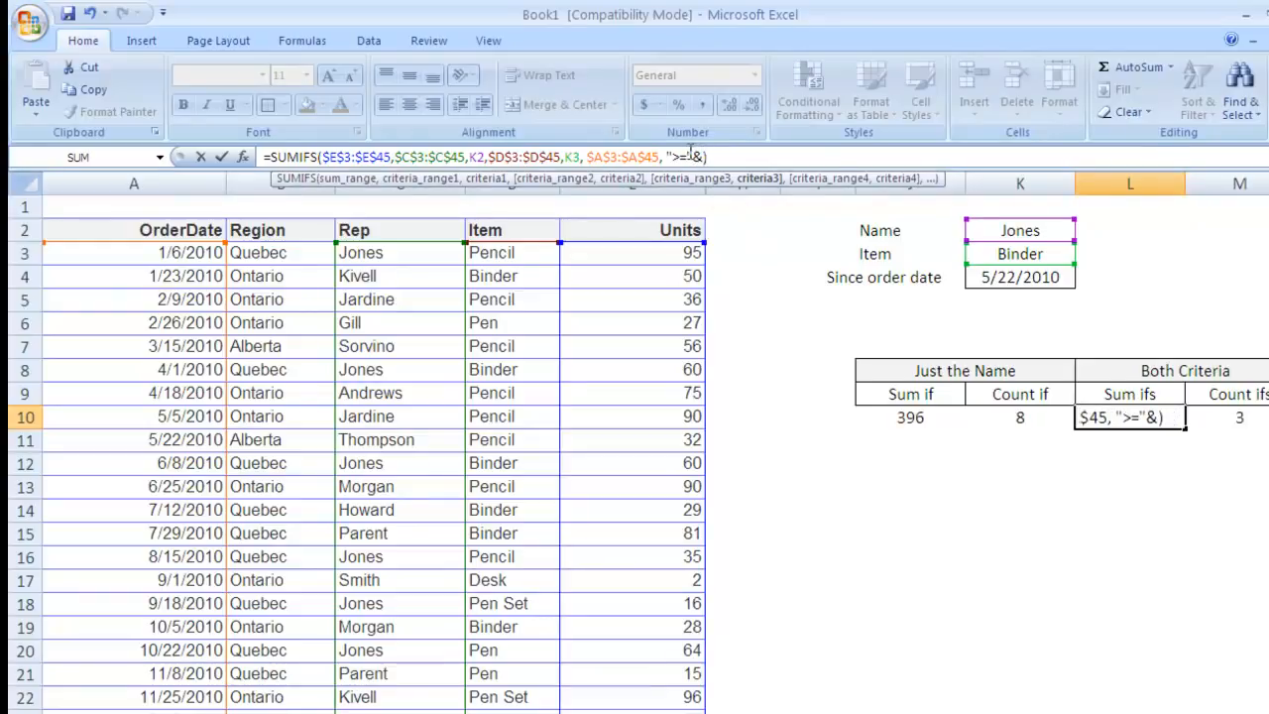
pyautogui.click(996, 277)
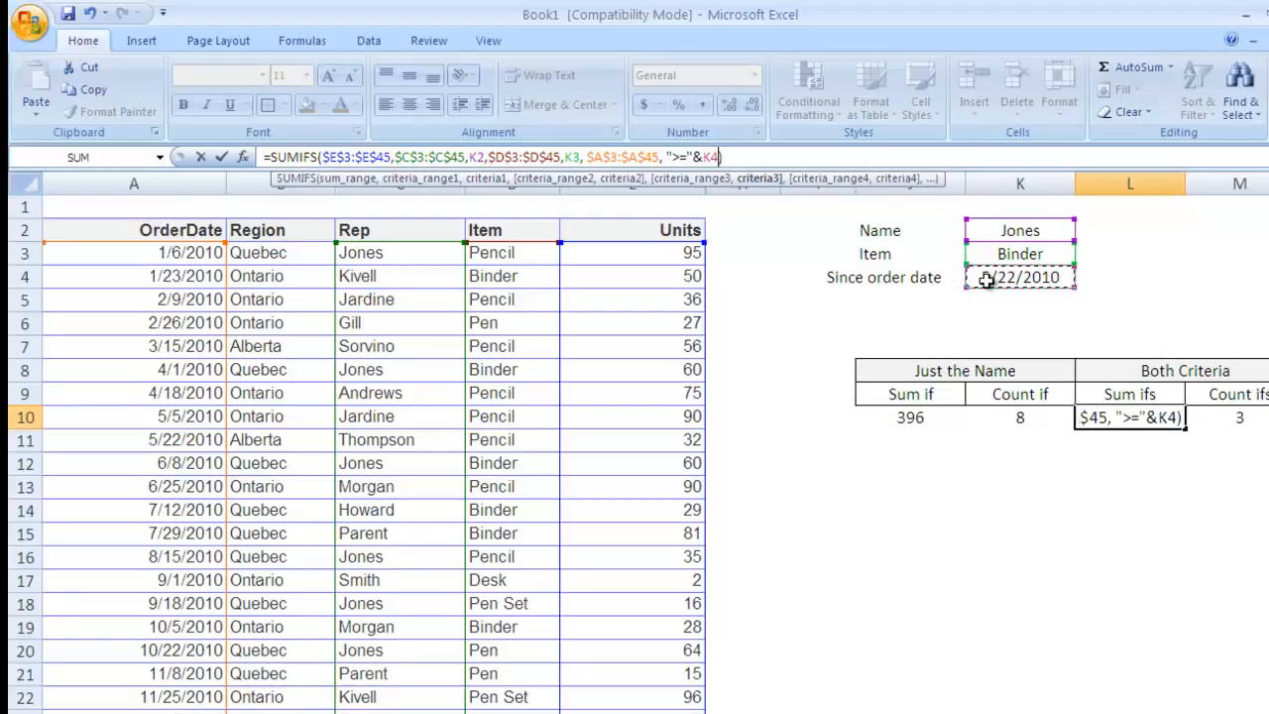
pyautogui.press('Return')
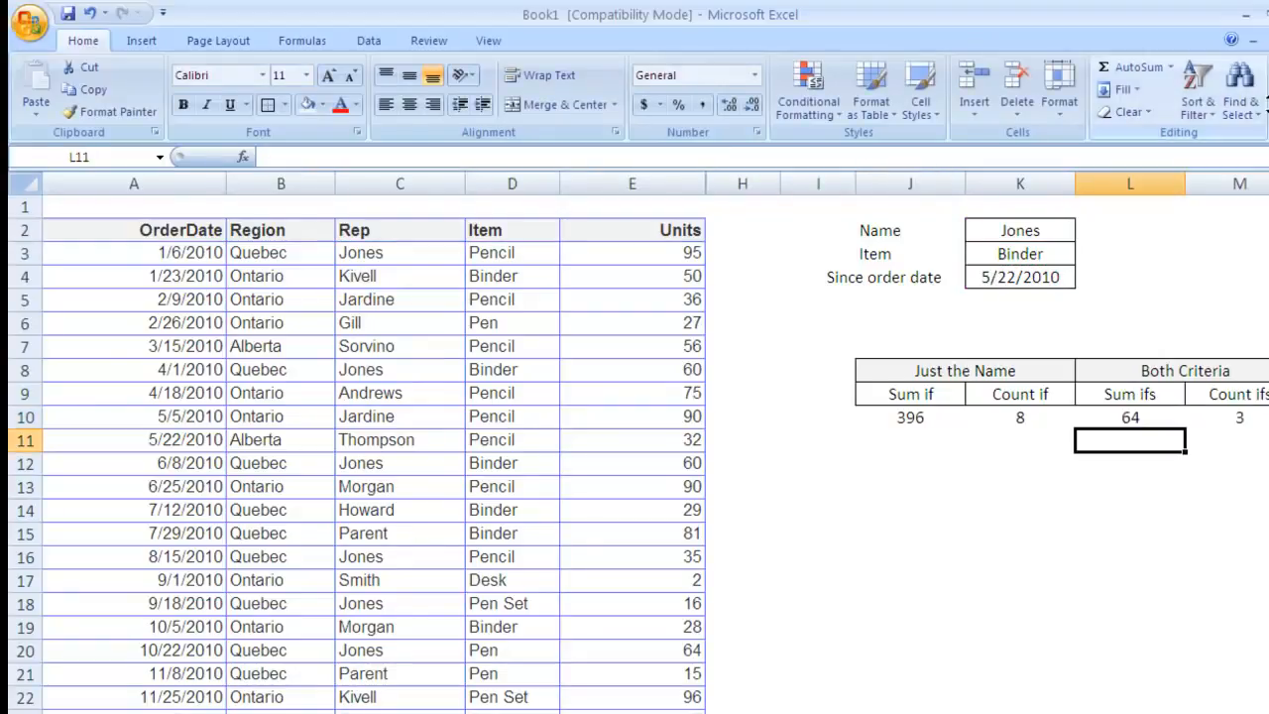
# Step: Enter 9/18/2010 in K4 and confirm the Sum ifs result in L10 drops to 4
pyautogui.click(992, 280)
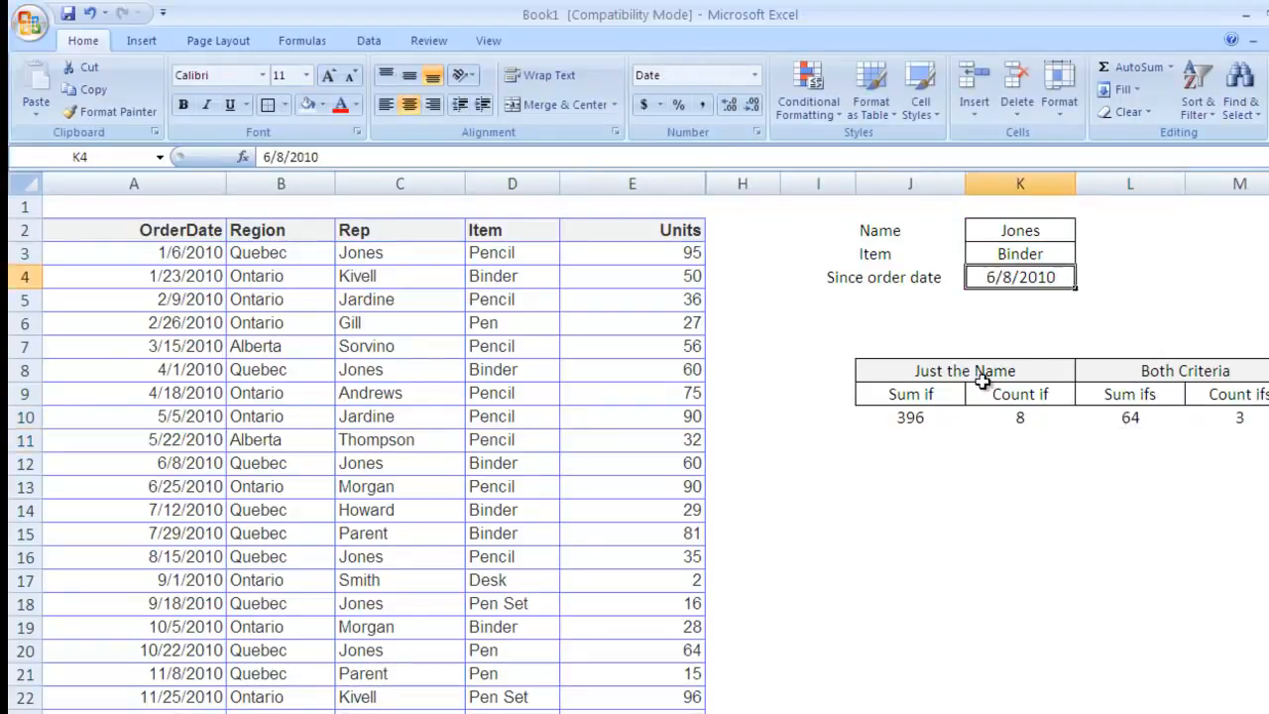
pyautogui.write('9/1')
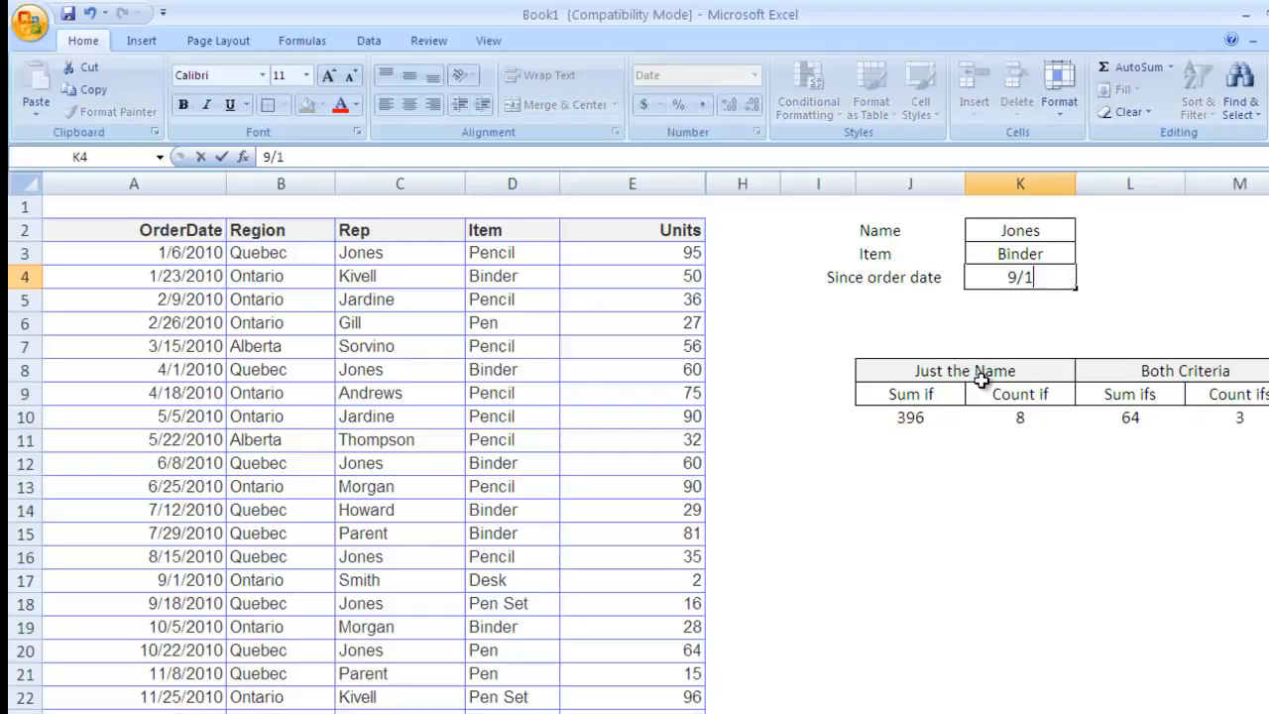
pyautogui.write('8/2010')
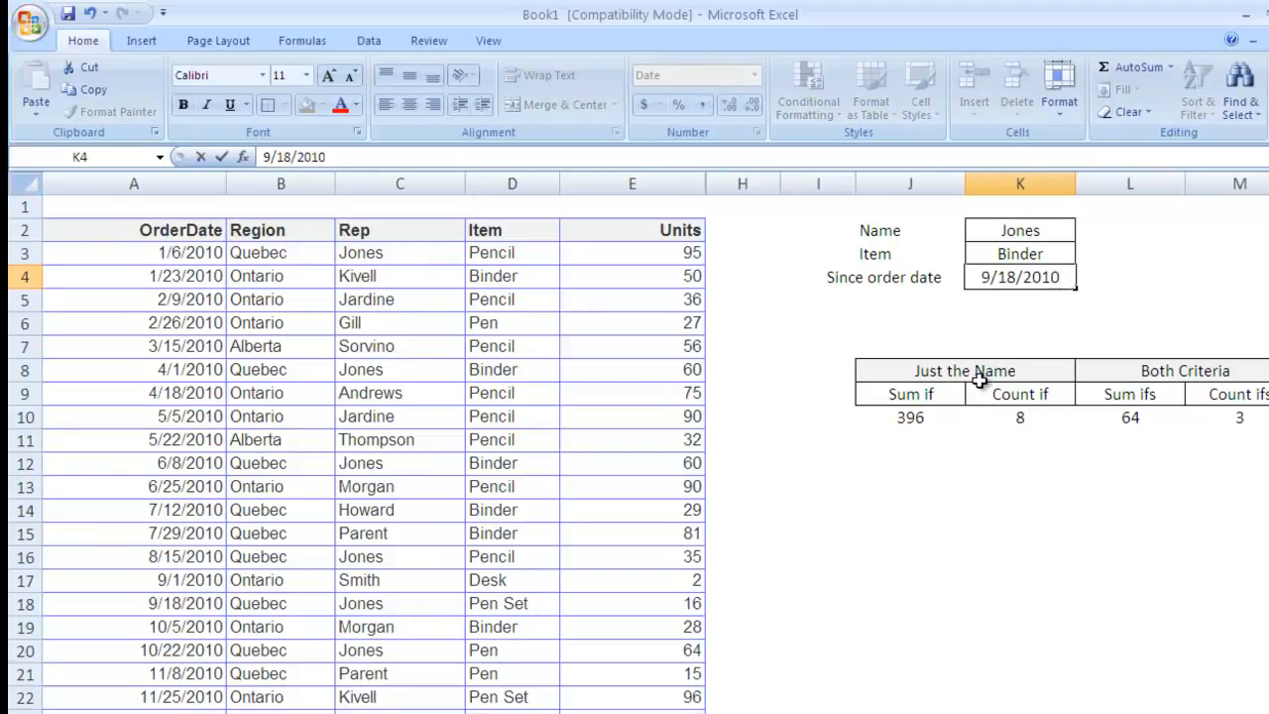
pyautogui.press('Return')
pyautogui.click(1130, 421)
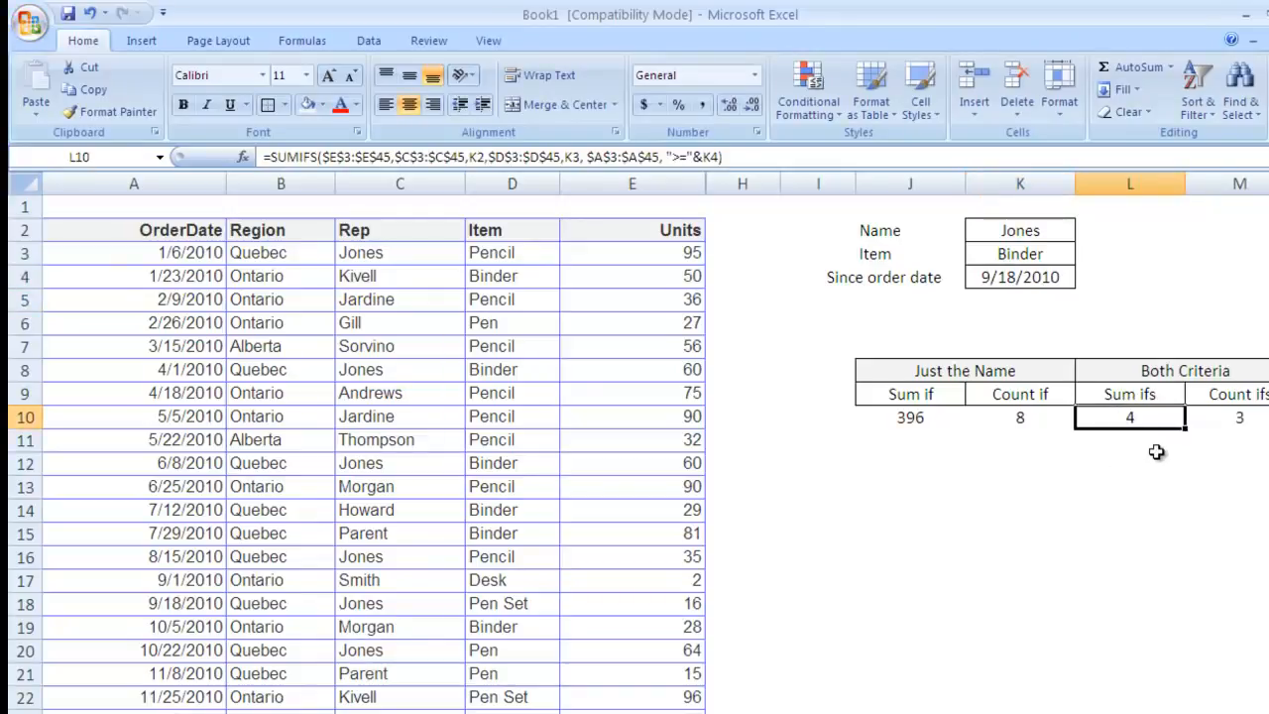
pyautogui.hscroll(1, 1060, 466)
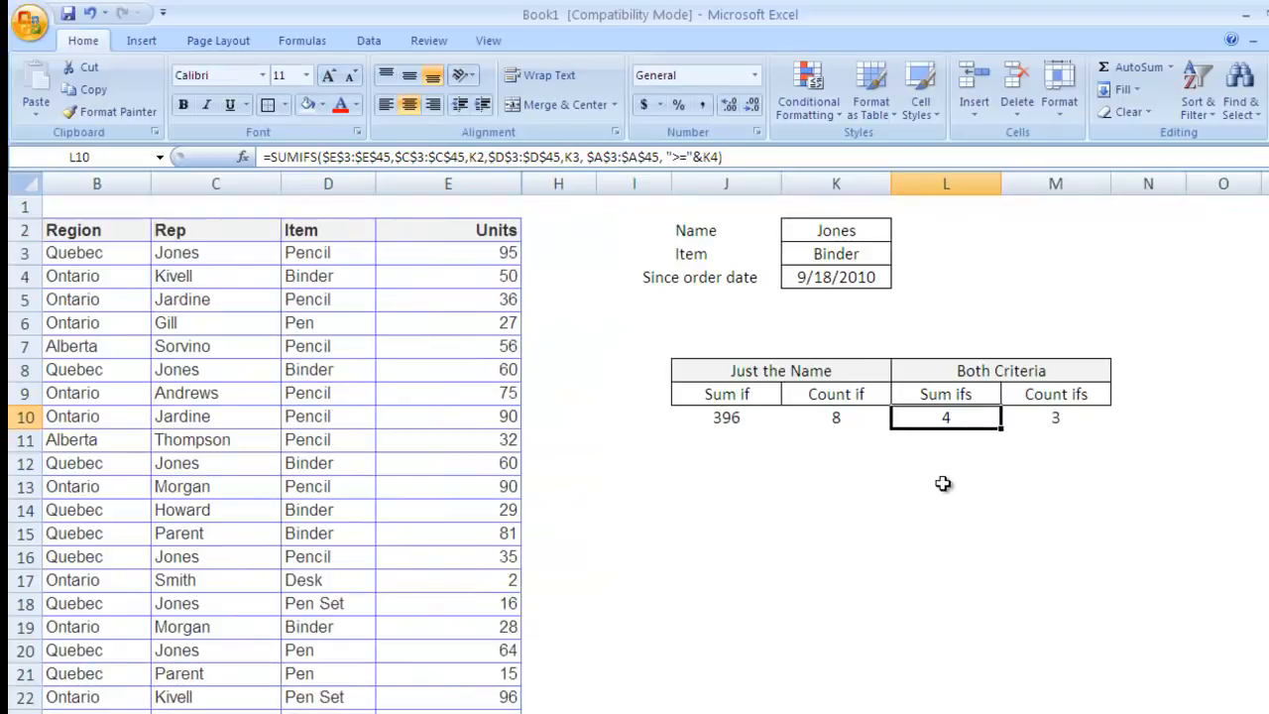
pyautogui.hscroll(-1, 870, 608)
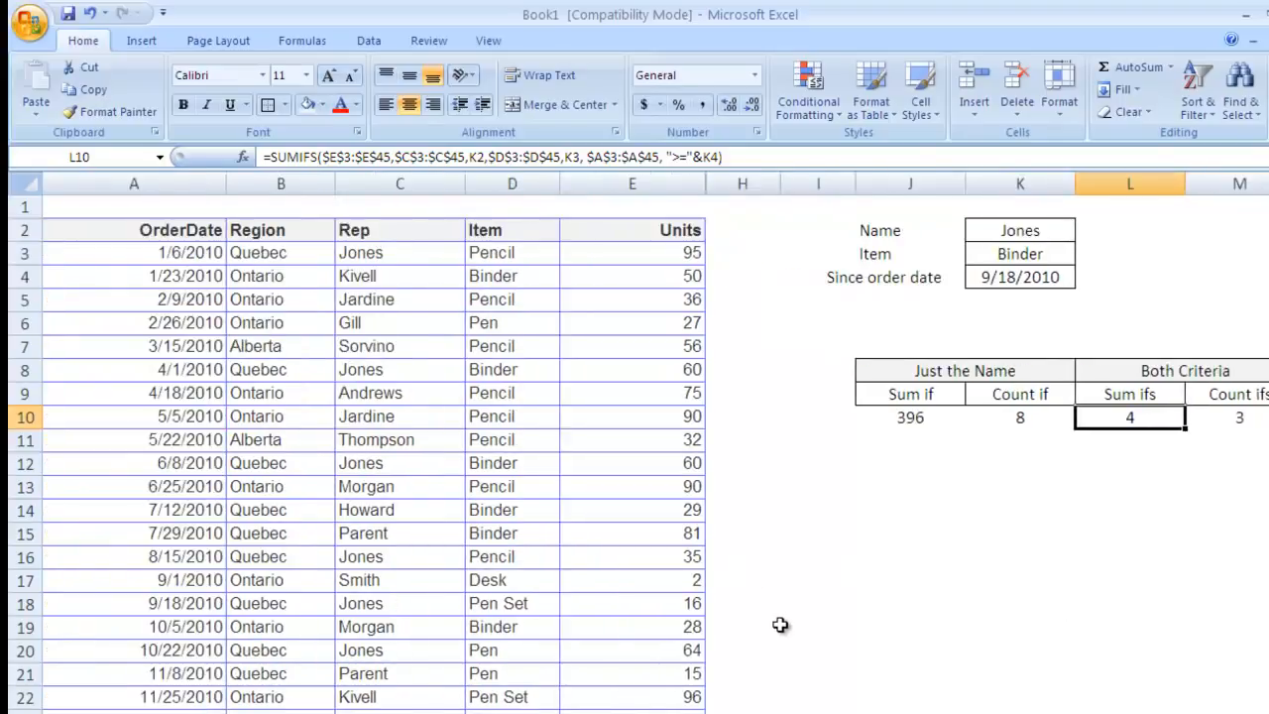